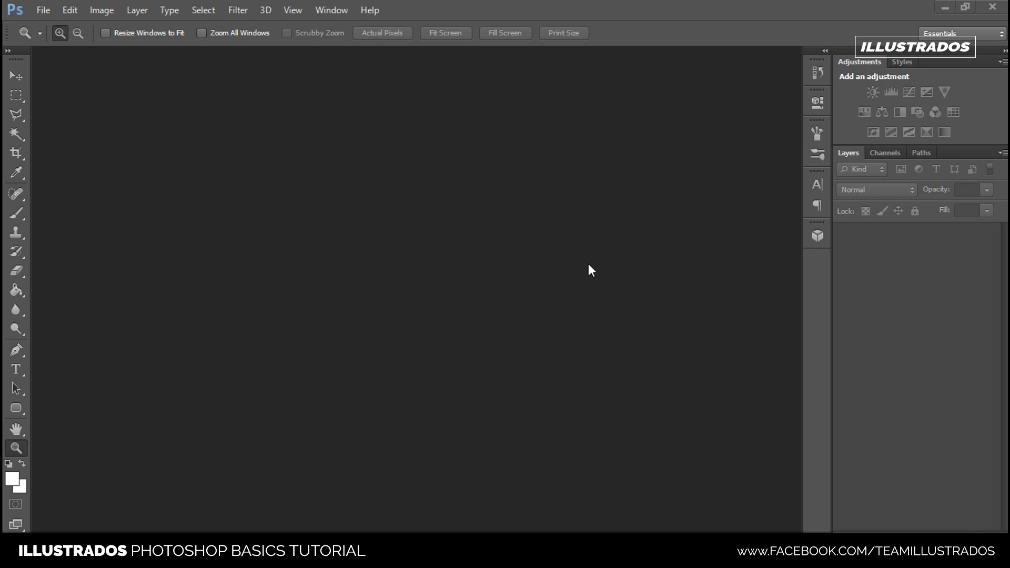
Choose File > New to start a new document.
{"action": "left_click", "coordinate": [46, 14]}
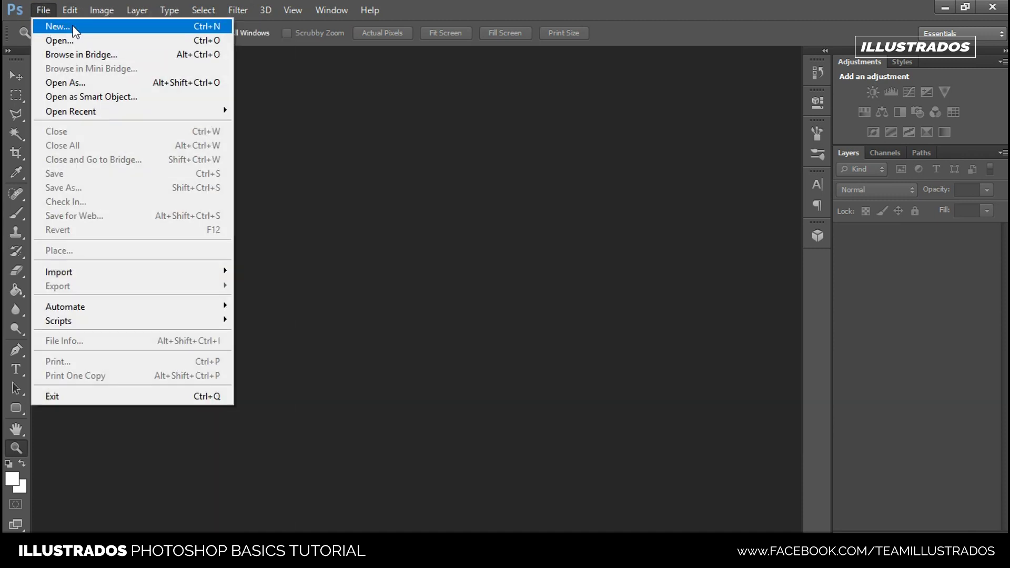
{"action": "left_click", "coordinate": [73, 27]}
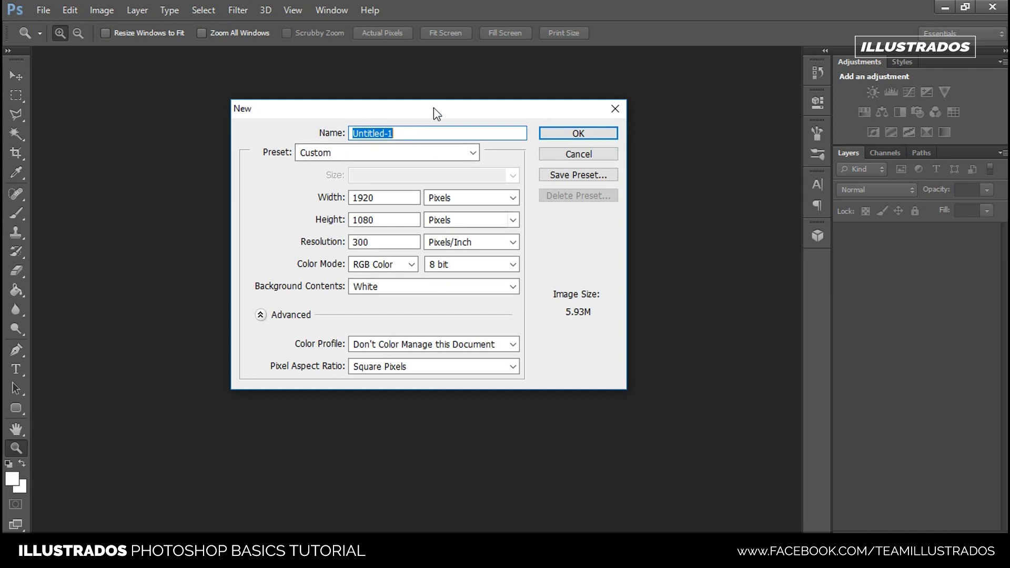
Check the 1920 px width and 1080 px height in the New dialog.
{"action": "left_click_drag", "start_coordinate": [442, 117], "coordinate": [462, 116]}
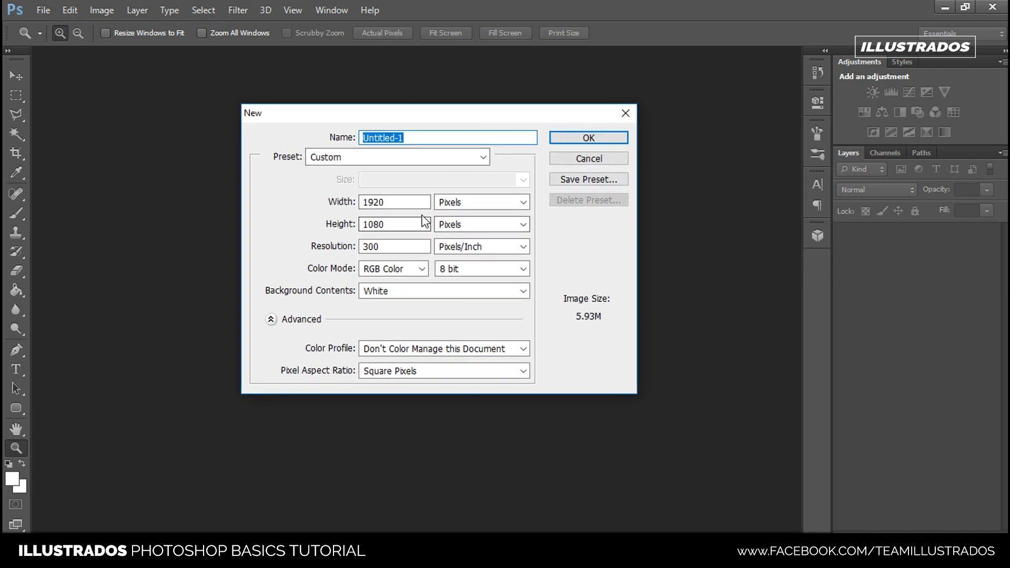
{"action": "double_click", "coordinate": [395, 202]}
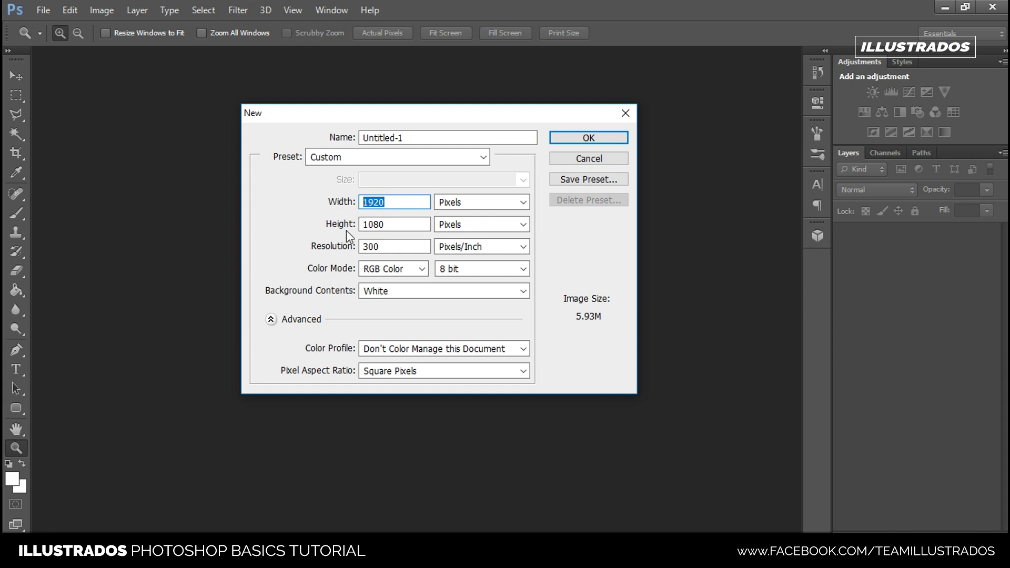
{"action": "left_click", "coordinate": [403, 202]}
{"action": "left_click", "coordinate": [350, 200]}
{"action": "key", "text": "Tab"}
{"action": "left_click", "coordinate": [397, 218]}
{"action": "left_click", "coordinate": [398, 199]}
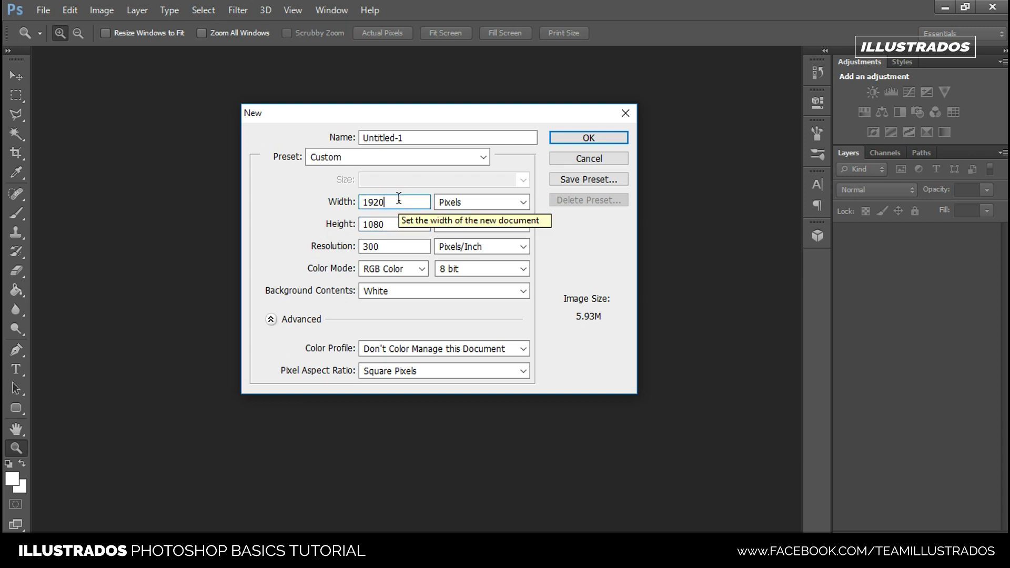
{"action": "double_click", "coordinate": [398, 198]}
{"action": "left_click", "coordinate": [339, 230]}
{"action": "left_click", "coordinate": [401, 222]}
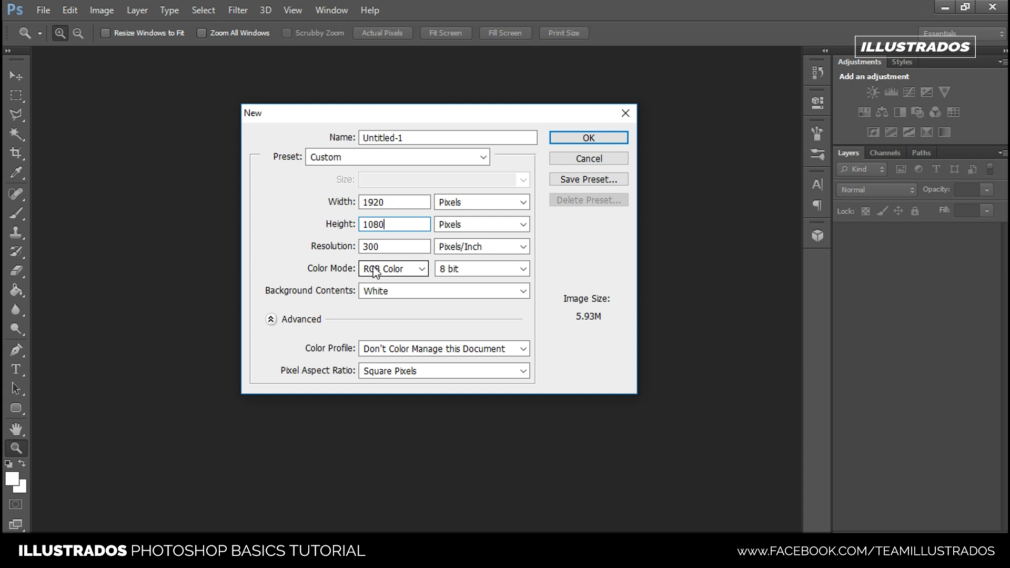
{"action": "double_click", "coordinate": [389, 225]}
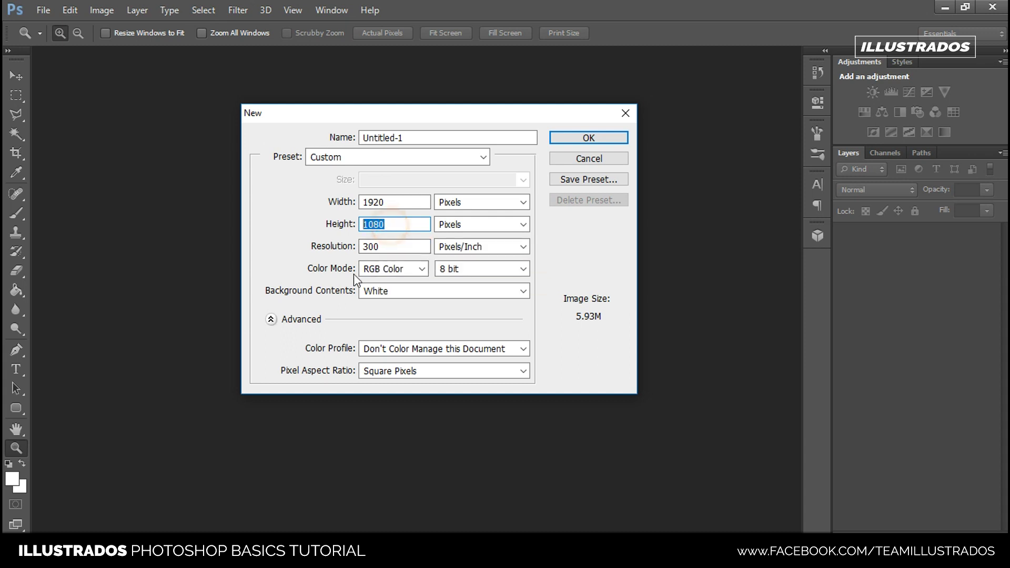
{"action": "left_click", "coordinate": [336, 224]}
{"action": "left_click", "coordinate": [397, 224]}
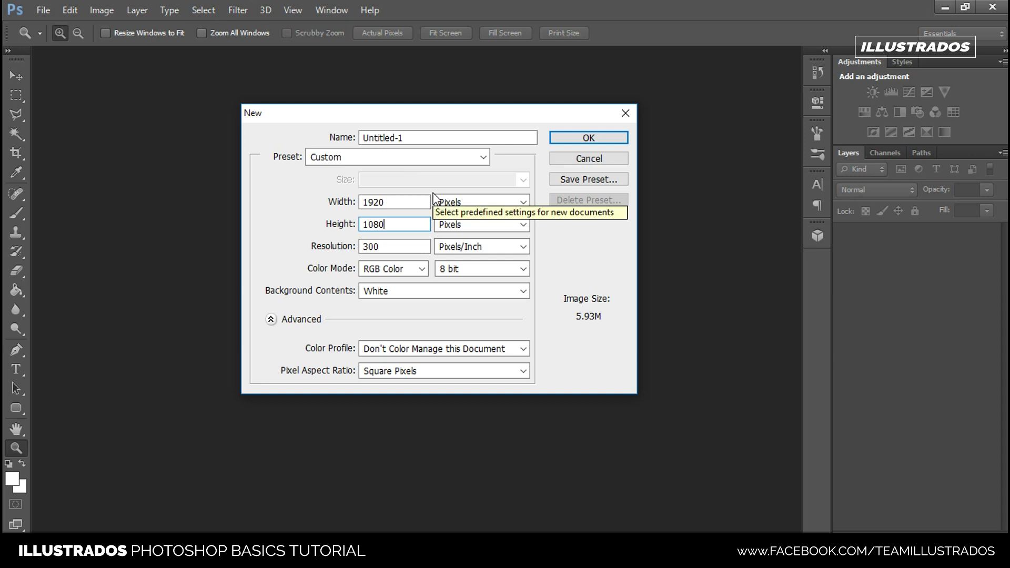
Switch the size units to Inches, then back to Pixels.
{"action": "left_click", "coordinate": [498, 202]}
{"action": "left_click", "coordinate": [498, 201]}
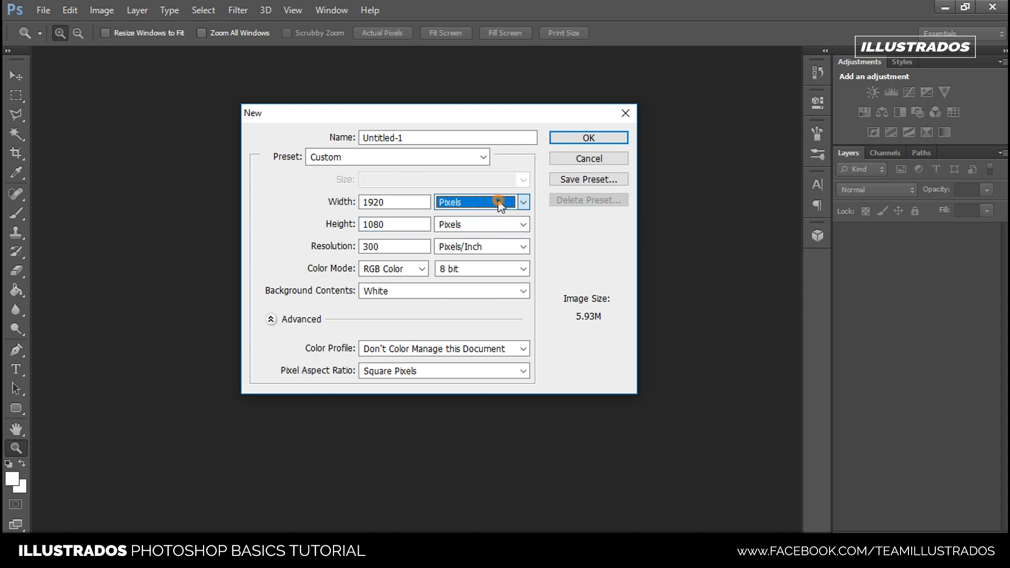
{"action": "left_click", "coordinate": [524, 202]}
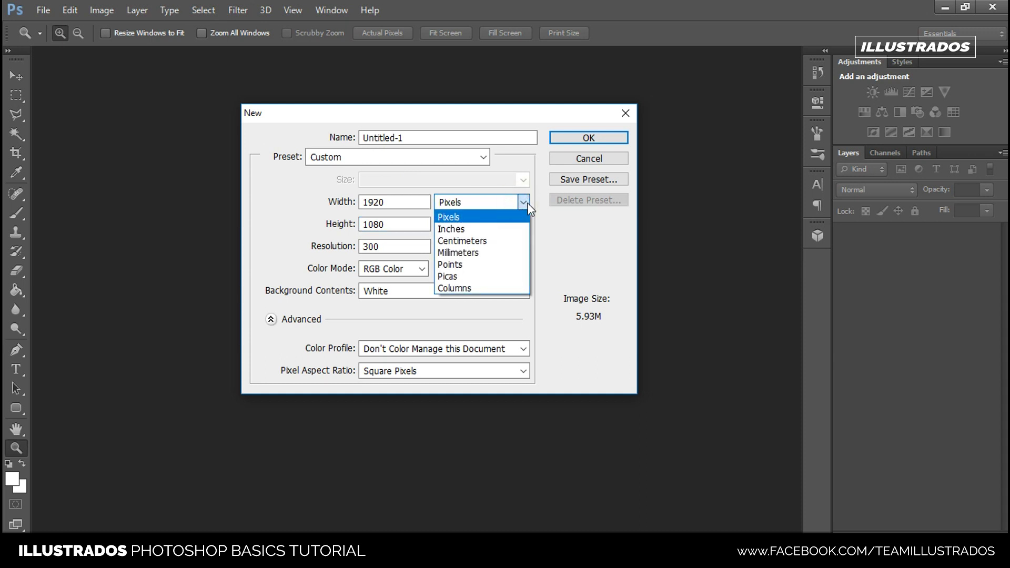
{"action": "left_click", "coordinate": [525, 203]}
{"action": "left_click", "coordinate": [524, 203]}
{"action": "left_click", "coordinate": [475, 229]}
{"action": "left_click", "coordinate": [524, 203]}
{"action": "left_click", "coordinate": [474, 213]}
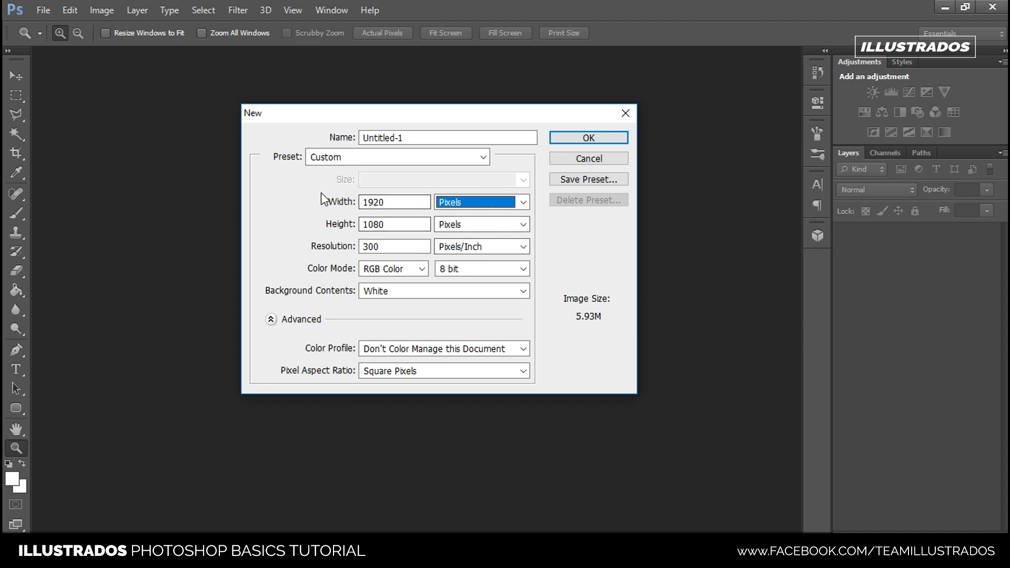
Confirm 300 pixels/inch resolution and create the white 1920×1080 RGB document.
{"action": "key", "text": "Tab"}
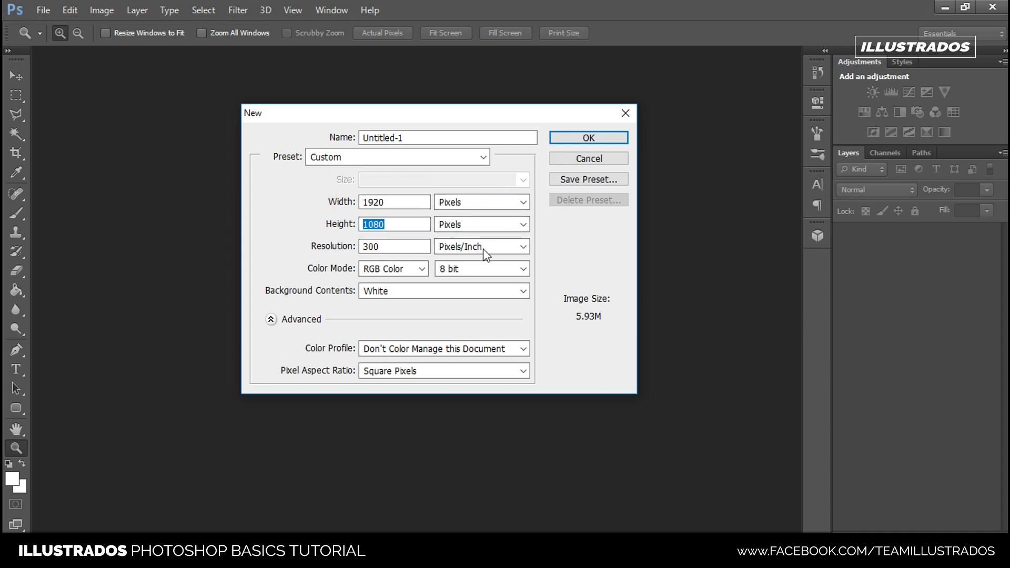
{"action": "left_click", "coordinate": [395, 245]}
{"action": "left_click_drag", "start_coordinate": [395, 245], "coordinate": [312, 255]}
{"action": "left_click", "coordinate": [388, 246]}
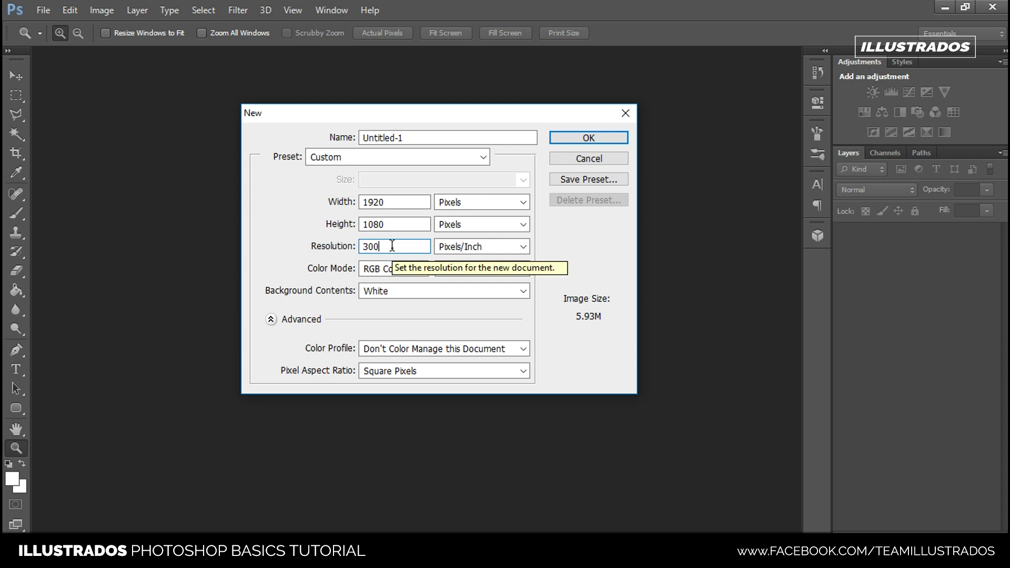
{"action": "left_click_drag", "start_coordinate": [397, 248], "coordinate": [339, 251]}
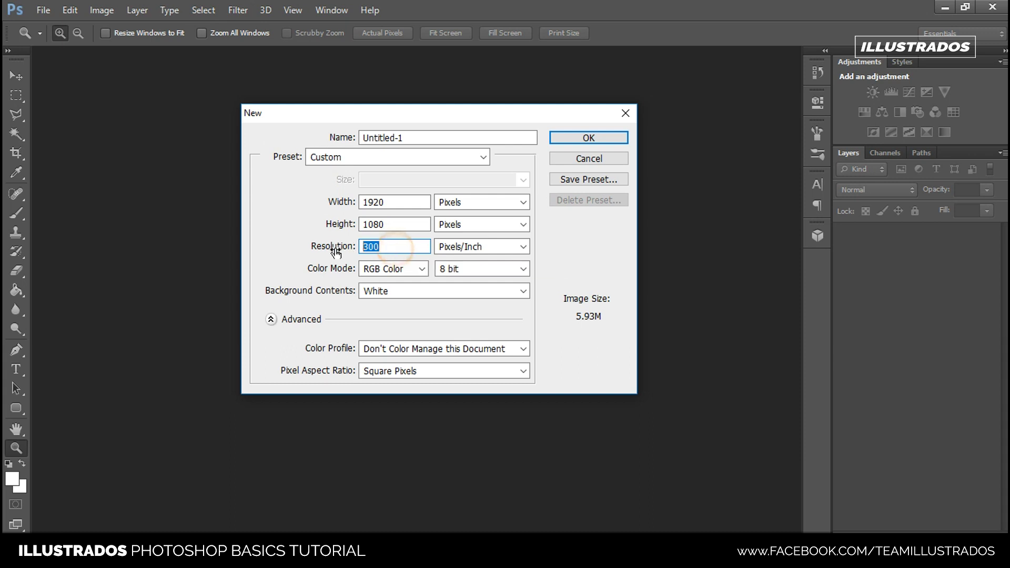
{"action": "left_click", "coordinate": [390, 246]}
{"action": "double_click", "coordinate": [376, 248]}
{"action": "left_click", "coordinate": [398, 247]}
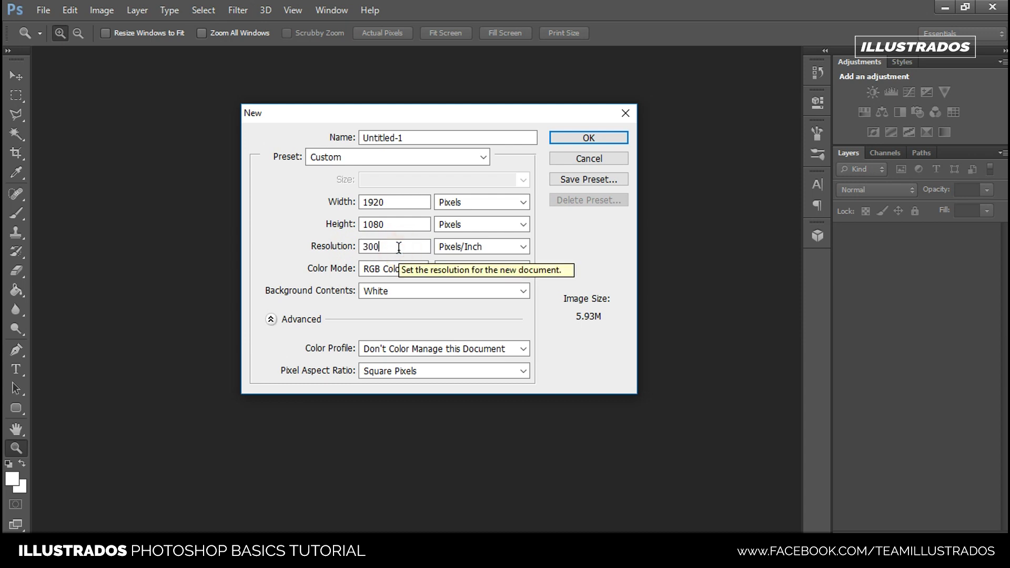
{"action": "left_click_drag", "start_coordinate": [398, 247], "coordinate": [338, 252]}
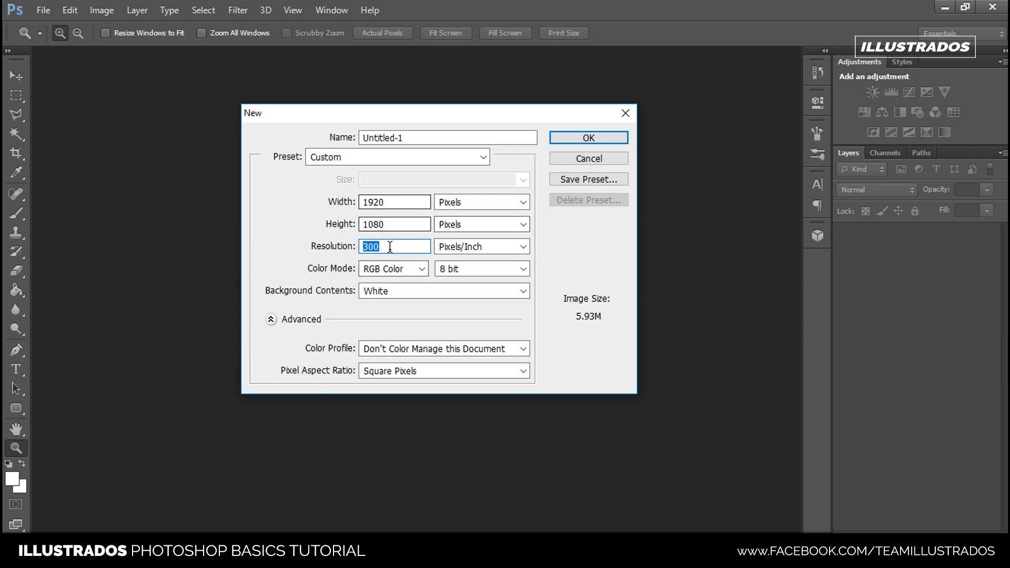
{"action": "double_click", "coordinate": [389, 202]}
{"action": "left_click", "coordinate": [596, 138]}
Adjust the canvas zoom, then open the New Layer dialog from the Background layer's lock.
{"action": "left_click_drag", "start_coordinate": [462, 316], "coordinate": [444, 345]}
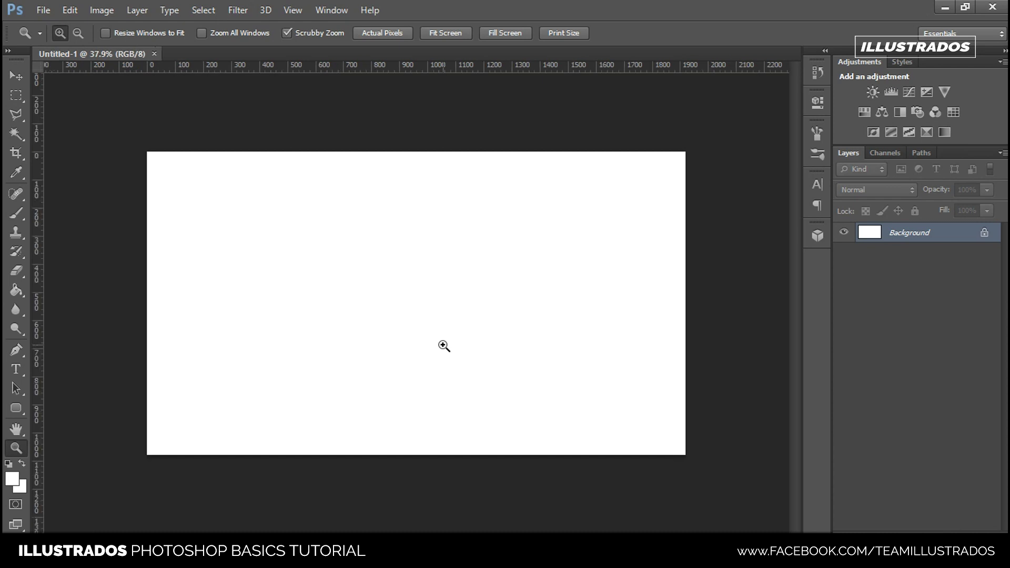
{"action": "left_click_drag", "start_coordinate": [426, 279], "coordinate": [461, 302]}
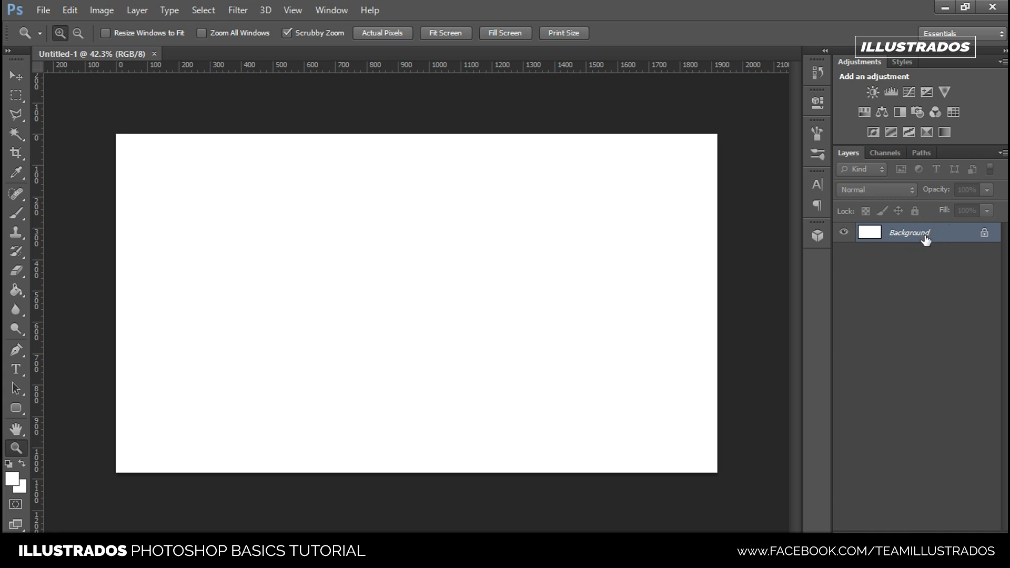
{"action": "left_click_drag", "start_coordinate": [471, 269], "coordinate": [462, 291]}
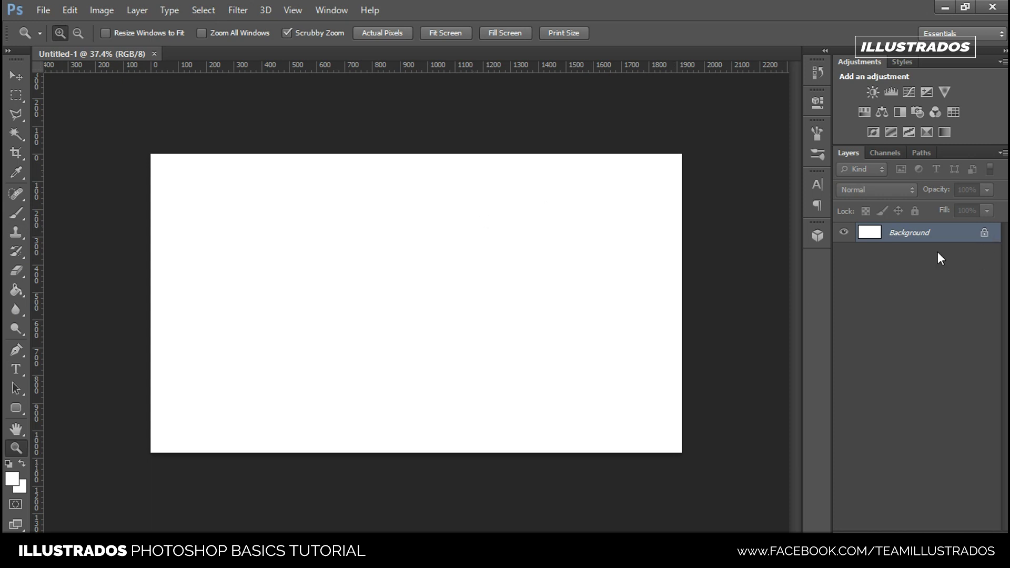
{"action": "mouse_move", "coordinate": [389, 289]}
{"action": "left_mouse_down"}
{"action": "mouse_move", "coordinate": [401, 277]}
{"action": "mouse_move", "coordinate": [390, 300]}
{"action": "left_mouse_up"}
{"action": "left_click_drag", "start_coordinate": [469, 270], "coordinate": [508, 276]}
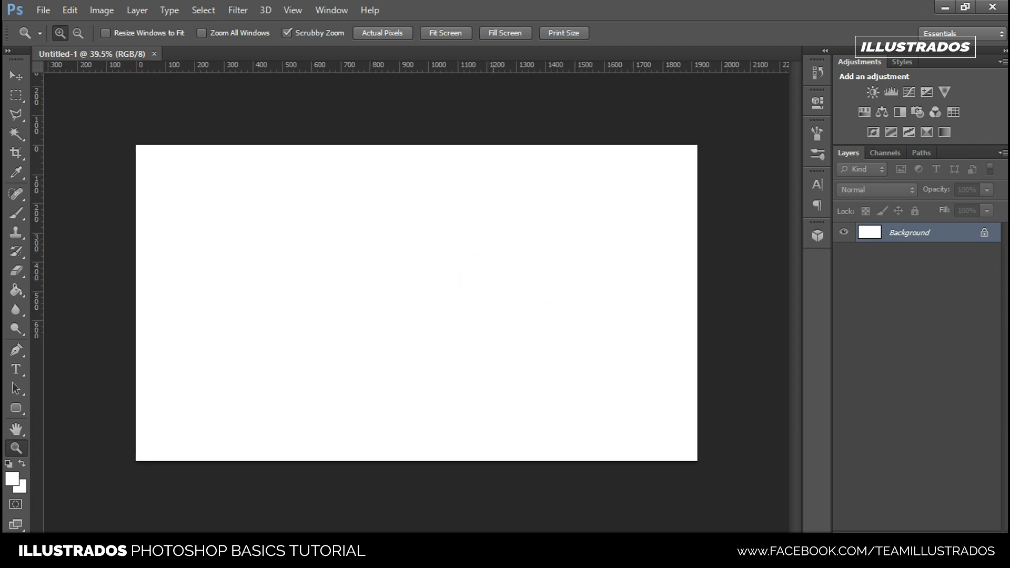
{"action": "double_click", "coordinate": [985, 235]}
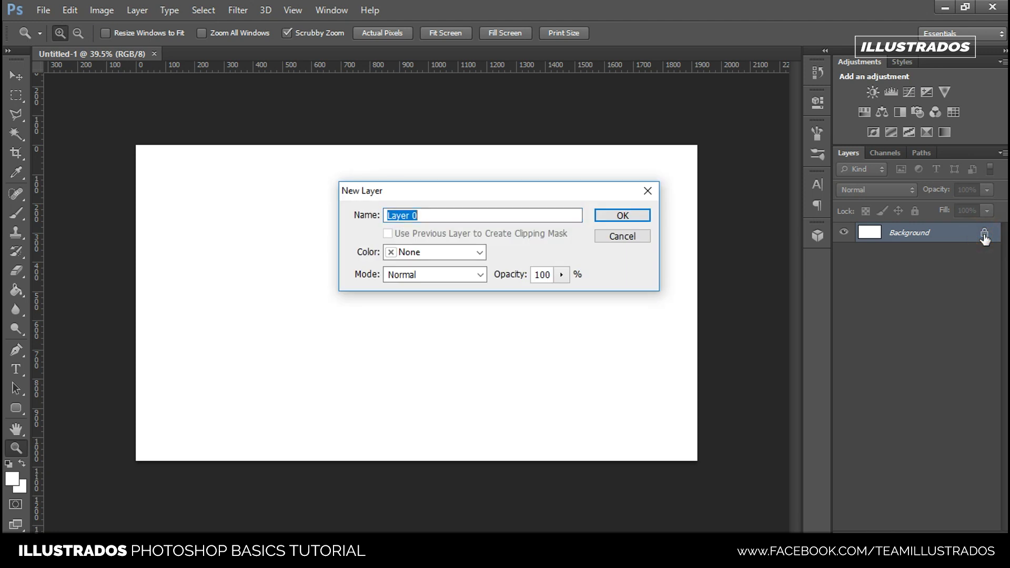
Convert the Background into an editable layer named BG.
{"action": "left_click_drag", "start_coordinate": [487, 186], "coordinate": [482, 182]}
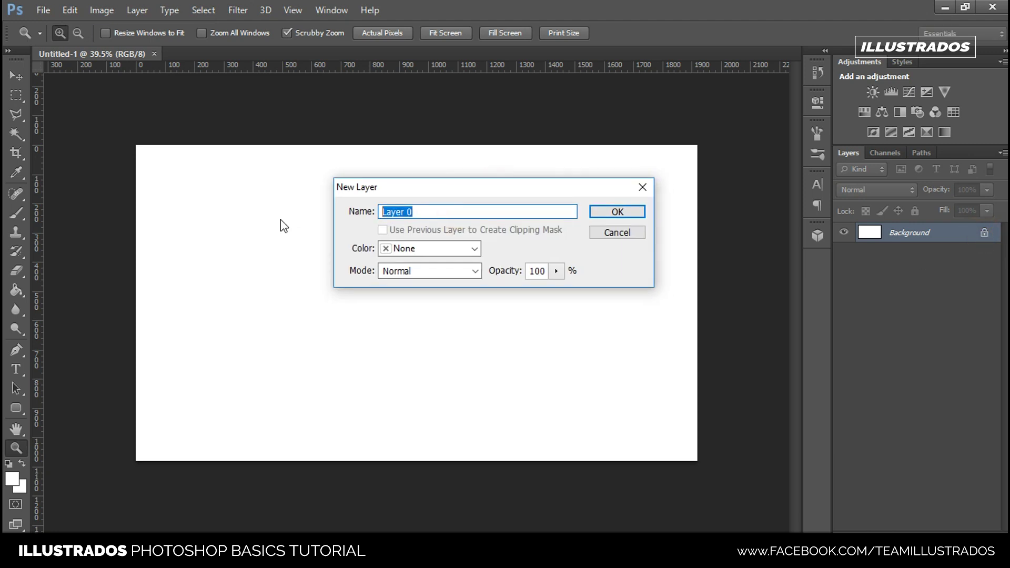
{"action": "type", "text": "BG"}
{"action": "left_click", "coordinate": [605, 210]}
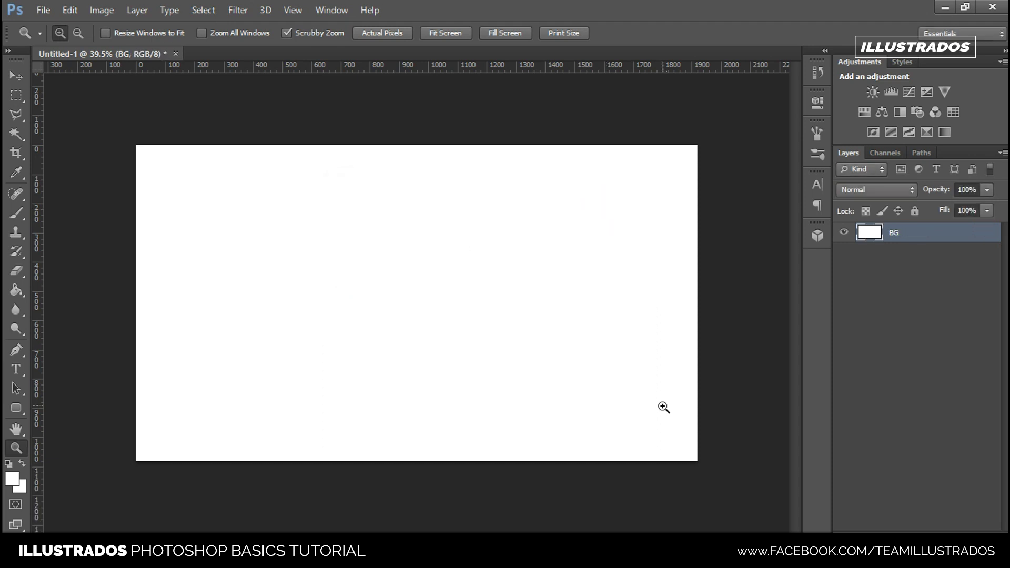
{"action": "left_click", "coordinate": [977, 240]}
Test the Eraser with several strokes across the white BG canvas.
{"action": "key", "text": "e"}
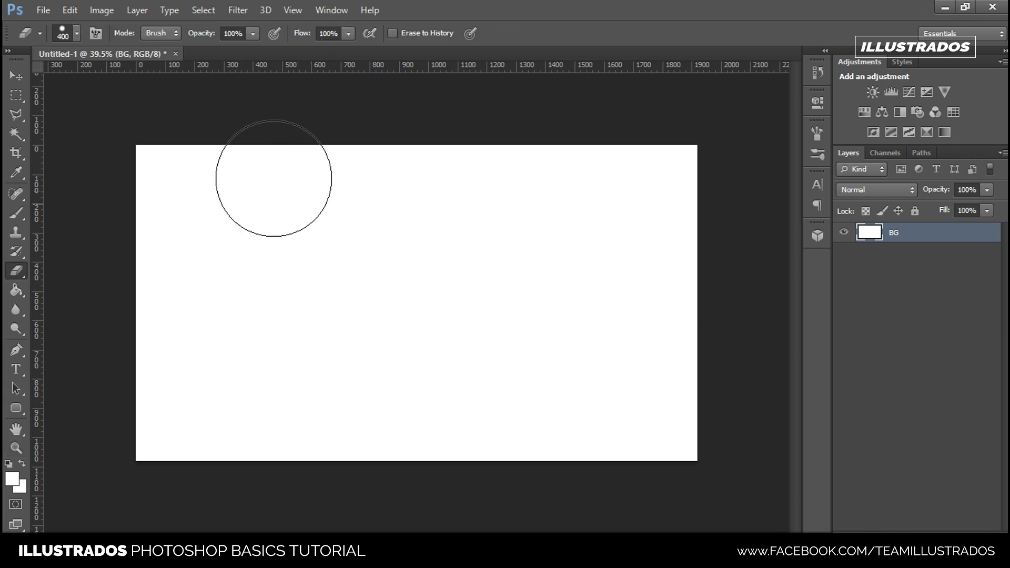
{"action": "left_click", "coordinate": [20, 251]}
{"action": "left_click", "coordinate": [17, 269]}
{"action": "left_click", "coordinate": [270, 148]}
{"action": "mouse_move", "coordinate": [284, 193]}
{"action": "left_mouse_down"}
{"action": "mouse_move", "coordinate": [399, 311]}
{"action": "mouse_move", "coordinate": [575, 327]}
{"action": "mouse_move", "coordinate": [379, 243]}
{"action": "mouse_move", "coordinate": [481, 187]}
{"action": "left_mouse_up"}
{"action": "mouse_move", "coordinate": [657, 202]}
{"action": "left_mouse_down"}
{"action": "mouse_move", "coordinate": [424, 242]}
{"action": "mouse_move", "coordinate": [622, 253]}
{"action": "mouse_move", "coordinate": [616, 263]}
{"action": "left_mouse_up"}
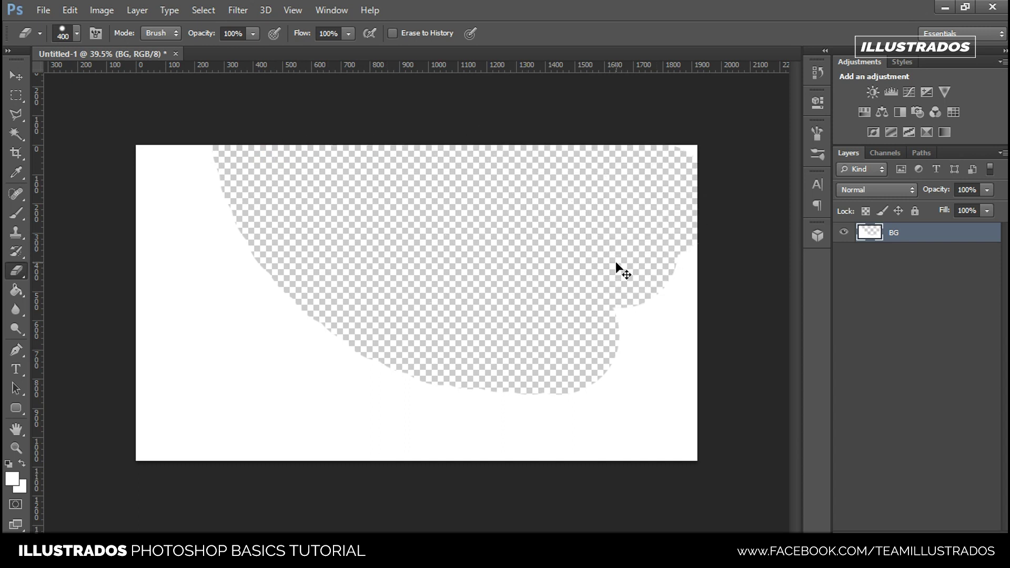
Undo each erased patch to restore white, and shrink the eraser to 300.
{"action": "key", "text": "alt+BackSpace"}
{"action": "mouse_move", "coordinate": [303, 150]}
{"action": "left_mouse_down"}
{"action": "mouse_move", "coordinate": [413, 203]}
{"action": "mouse_move", "coordinate": [514, 342]}
{"action": "mouse_move", "coordinate": [627, 304]}
{"action": "left_mouse_up"}
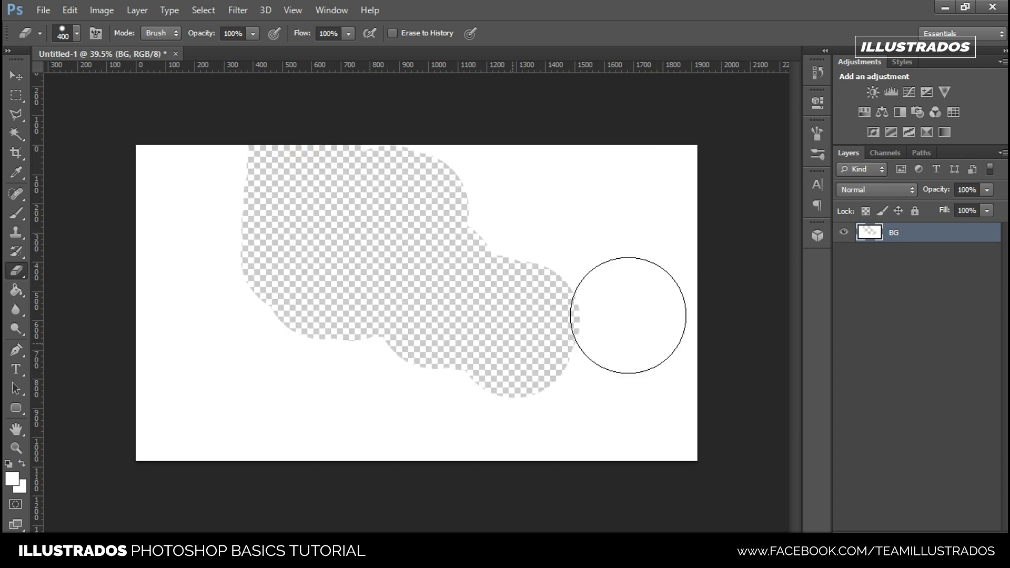
{"action": "key", "text": "alt+BackSpace"}
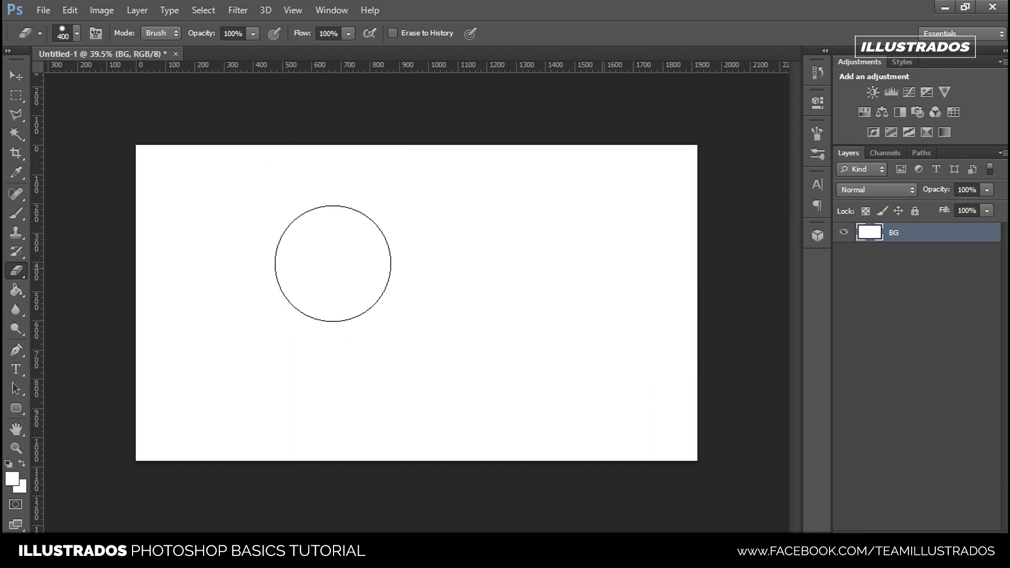
{"action": "mouse_move", "coordinate": [370, 162]}
{"action": "left_mouse_down"}
{"action": "mouse_move", "coordinate": [293, 295]}
{"action": "mouse_move", "coordinate": [315, 279]}
{"action": "left_mouse_up"}
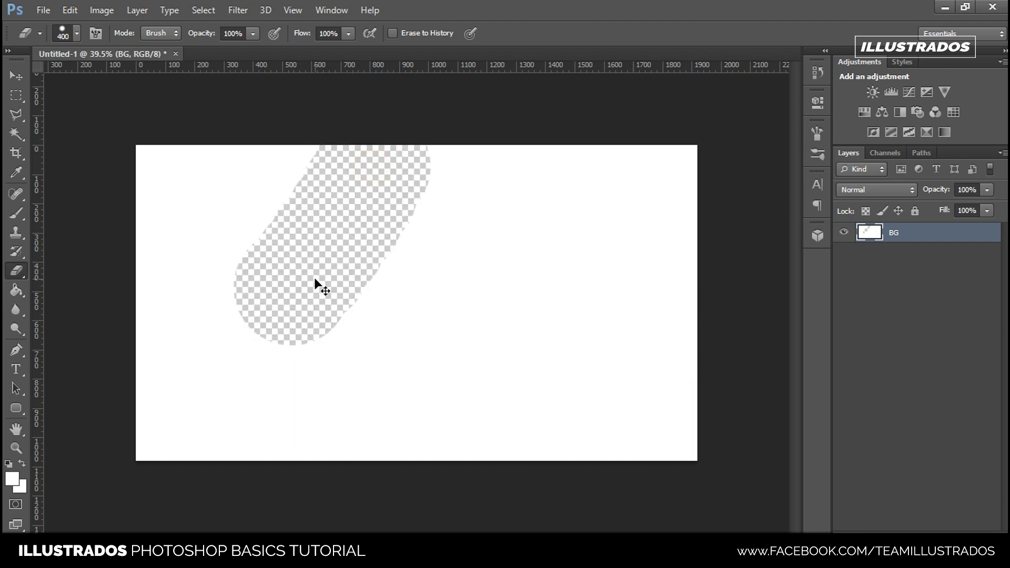
{"action": "key", "text": "alt+BackSpace"}
{"action": "left_click", "coordinate": [919, 238]}
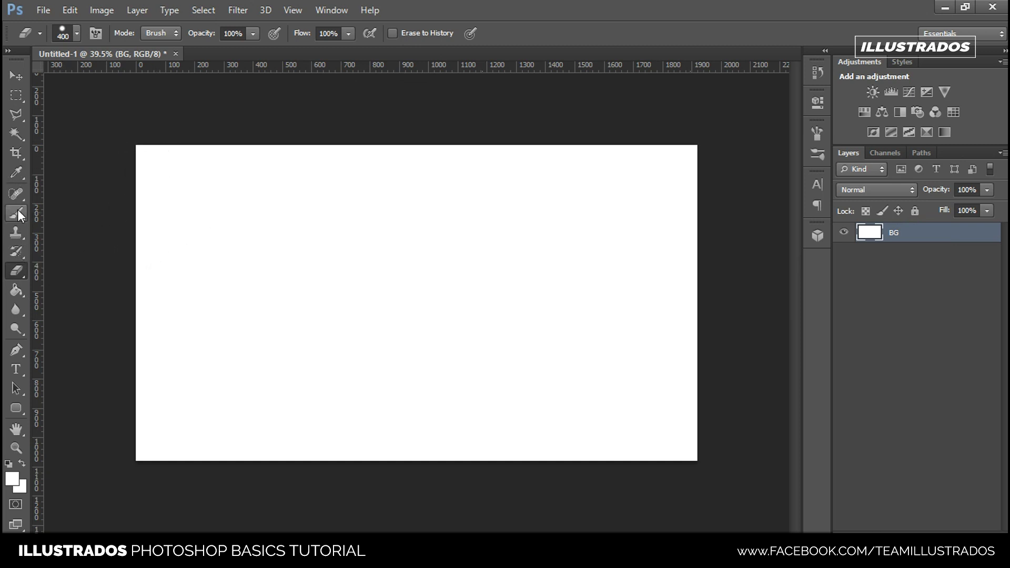
{"action": "key", "text": "bracketleft"}
{"action": "key", "text": "bracketleft"}
{"action": "key", "text": "bracketleft"}
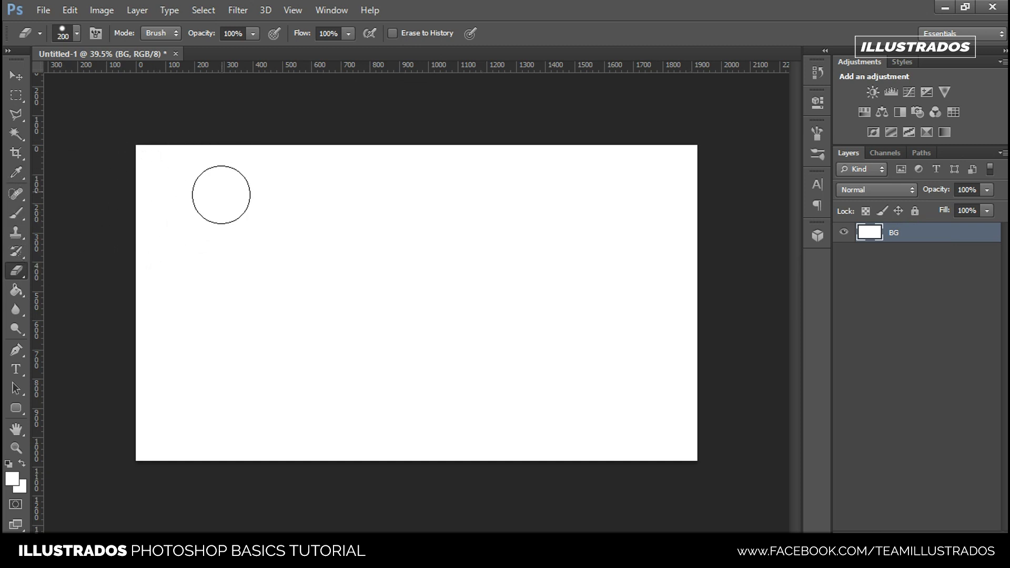
{"action": "left_click", "coordinate": [23, 212]}
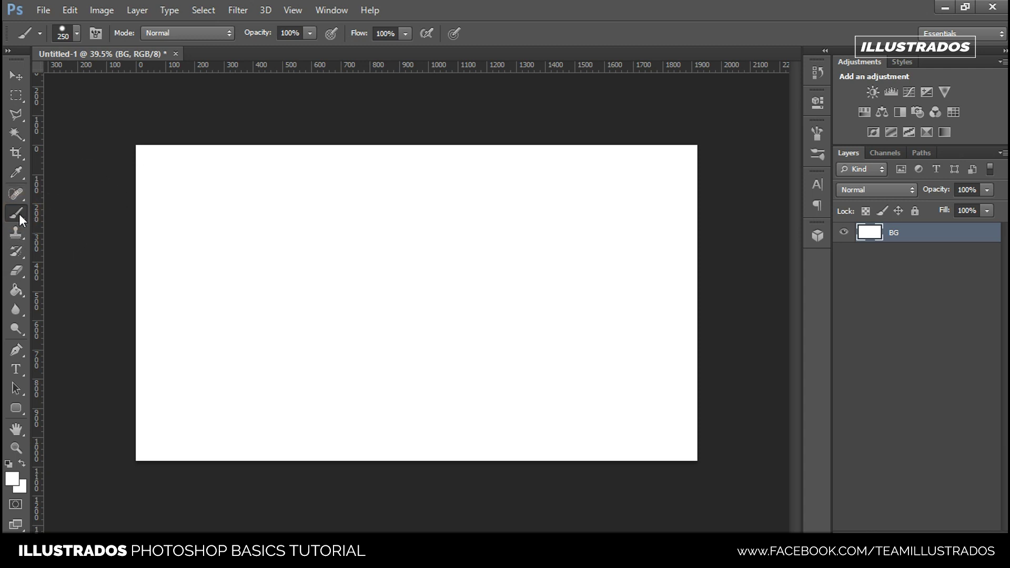
Shrink the brush to 125 then 80 px, painting a test dab.
{"action": "key", "text": "bracketleft"}
{"action": "key", "text": "bracketleft"}
{"action": "key", "text": "bracketleft"}
{"action": "key", "text": "bracketleft"}
{"action": "left_click", "coordinate": [386, 206]}
{"action": "key", "text": "bracketleft"}
{"action": "key", "text": "bracketleft"}
{"action": "key", "text": "bracketleft"}
Sample a golden tan foreground colour, then cancel the change.
{"action": "left_click", "coordinate": [12, 478]}
{"action": "left_click_drag", "start_coordinate": [450, 184], "coordinate": [440, 129]}
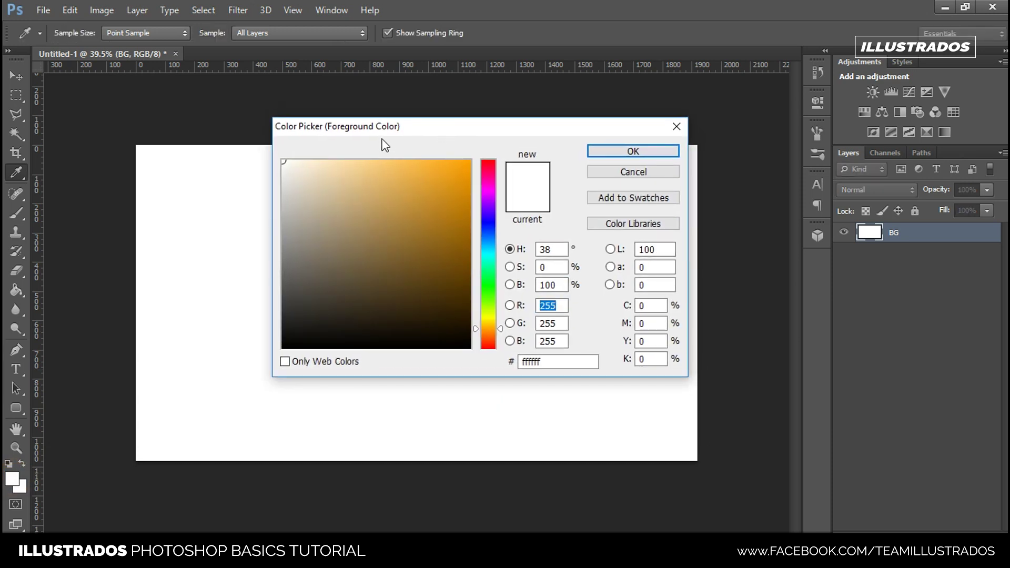
{"action": "left_click_drag", "start_coordinate": [421, 210], "coordinate": [371, 179]}
{"action": "left_click", "coordinate": [395, 183]}
{"action": "left_click_drag", "start_coordinate": [494, 128], "coordinate": [490, 136]}
{"action": "left_click", "coordinate": [613, 179]}
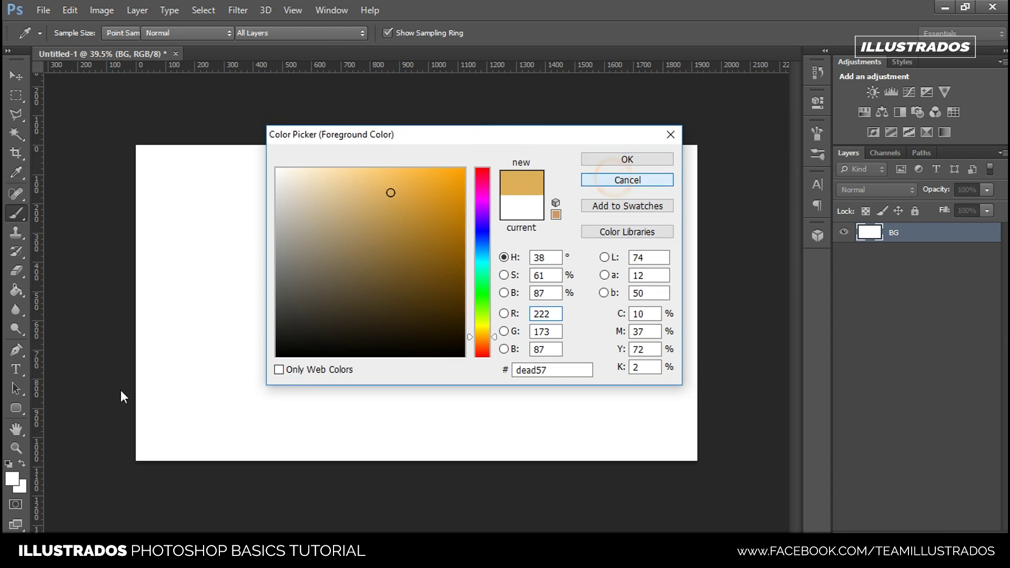
Set the foreground colour to pure black 000000 and select the Brush tool.
{"action": "left_click", "coordinate": [15, 481]}
{"action": "left_click_drag", "start_coordinate": [429, 139], "coordinate": [367, 153]}
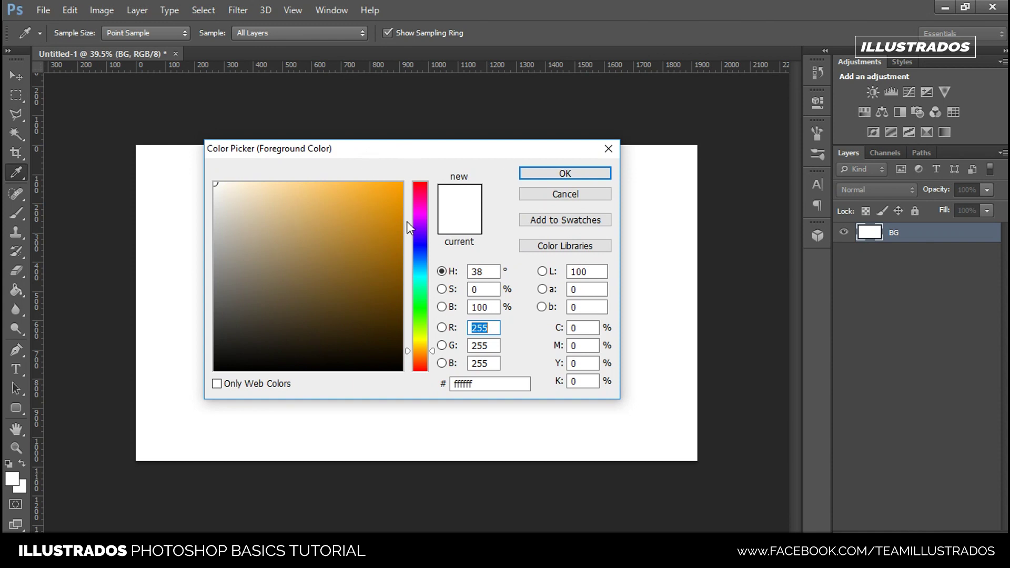
{"action": "mouse_move", "coordinate": [349, 215]}
{"action": "left_mouse_down"}
{"action": "mouse_move", "coordinate": [383, 203]}
{"action": "mouse_move", "coordinate": [370, 282]}
{"action": "mouse_move", "coordinate": [300, 208]}
{"action": "left_mouse_up"}
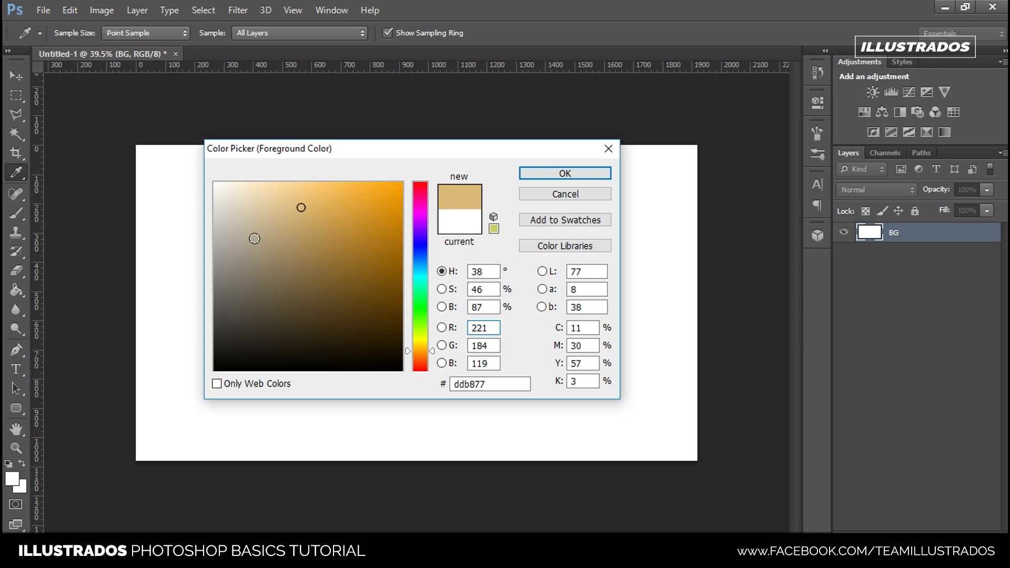
{"action": "mouse_move", "coordinate": [351, 207]}
{"action": "left_mouse_down"}
{"action": "mouse_move", "coordinate": [383, 197]}
{"action": "mouse_move", "coordinate": [349, 225]}
{"action": "left_mouse_up"}
{"action": "left_click_drag", "start_coordinate": [427, 150], "coordinate": [439, 147]}
{"action": "left_click", "coordinate": [265, 329]}
{"action": "left_click_drag", "start_coordinate": [264, 329], "coordinate": [218, 367]}
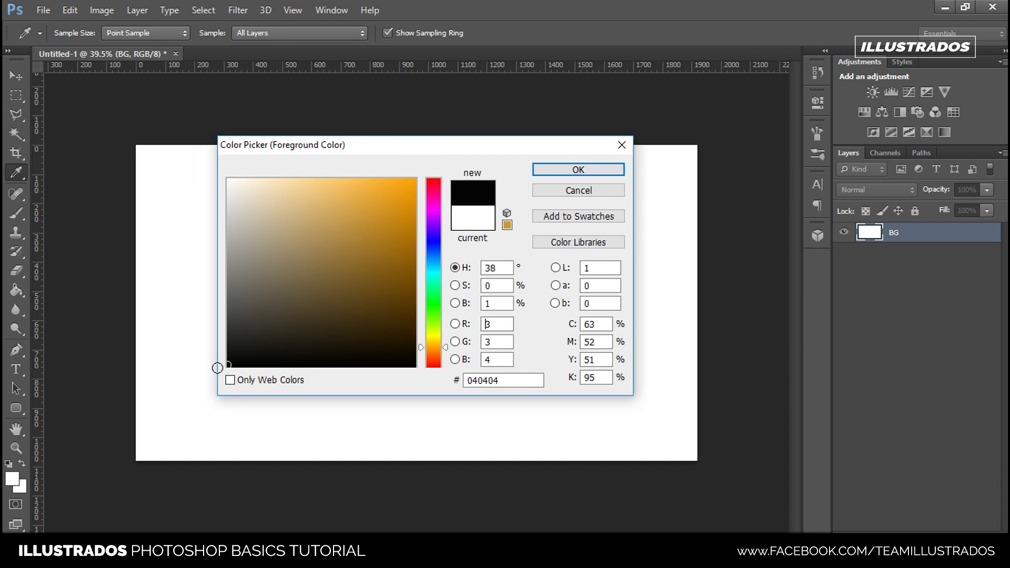
{"action": "left_click", "coordinate": [552, 169]}
{"action": "key", "text": "b"}
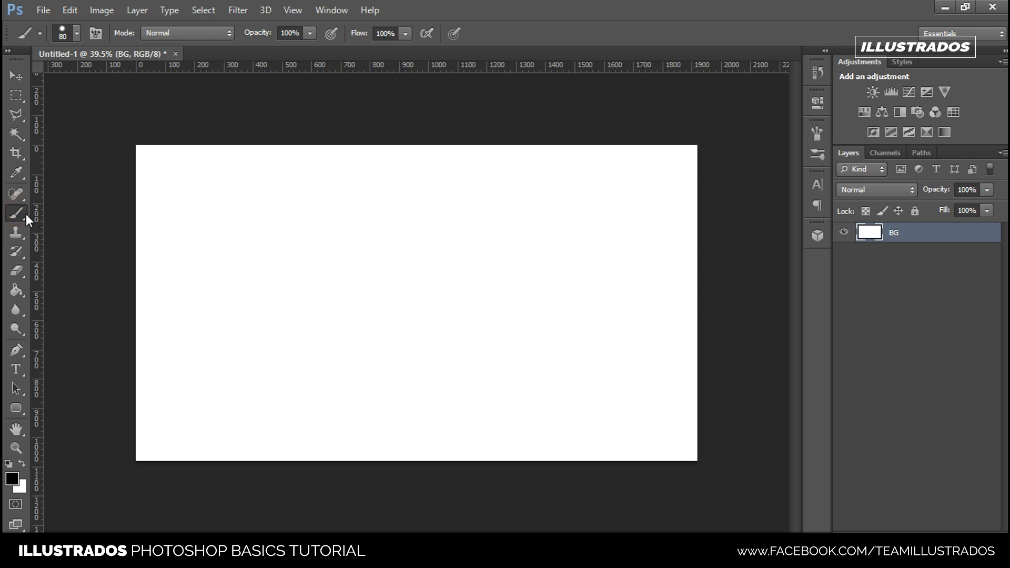
Reconfirm black as the foreground colour and paint a black dab on the canvas.
{"action": "left_click", "coordinate": [14, 480]}
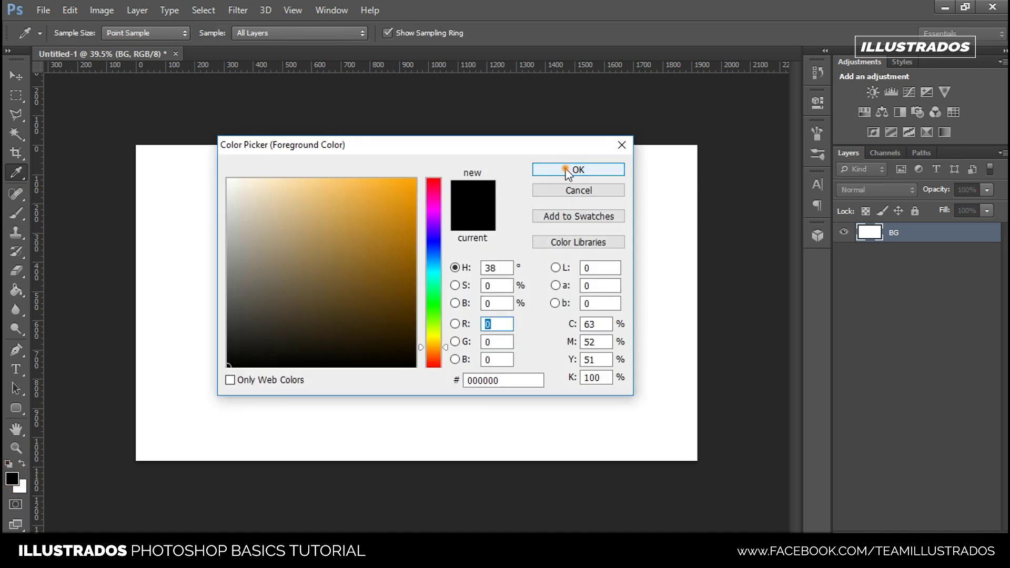
{"action": "left_click", "coordinate": [567, 170]}
{"action": "left_click", "coordinate": [341, 264]}
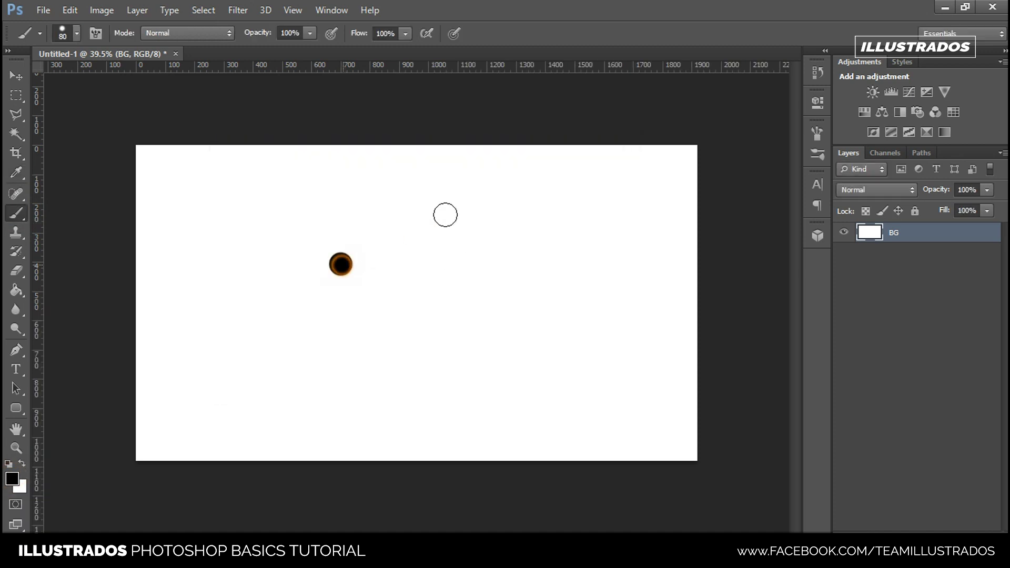
Paint test strokes, then undo them to clear the canvas.
{"action": "left_click_drag", "start_coordinate": [445, 215], "coordinate": [478, 210]}
{"action": "mouse_move", "coordinate": [523, 282]}
{"action": "left_mouse_down"}
{"action": "mouse_move", "coordinate": [318, 327]}
{"action": "mouse_move", "coordinate": [423, 387]}
{"action": "left_mouse_up"}
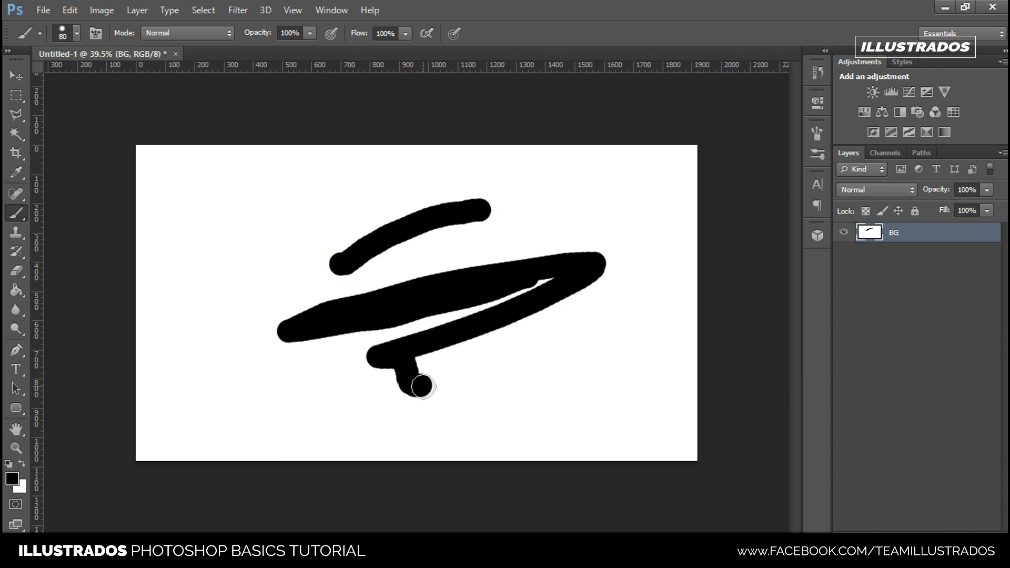
{"action": "key", "text": "ctrl+z"}
{"action": "key", "text": "ctrl+z"}
{"action": "key", "text": "ctrl+alt+z"}
{"action": "key", "text": "ctrl+alt+z"}
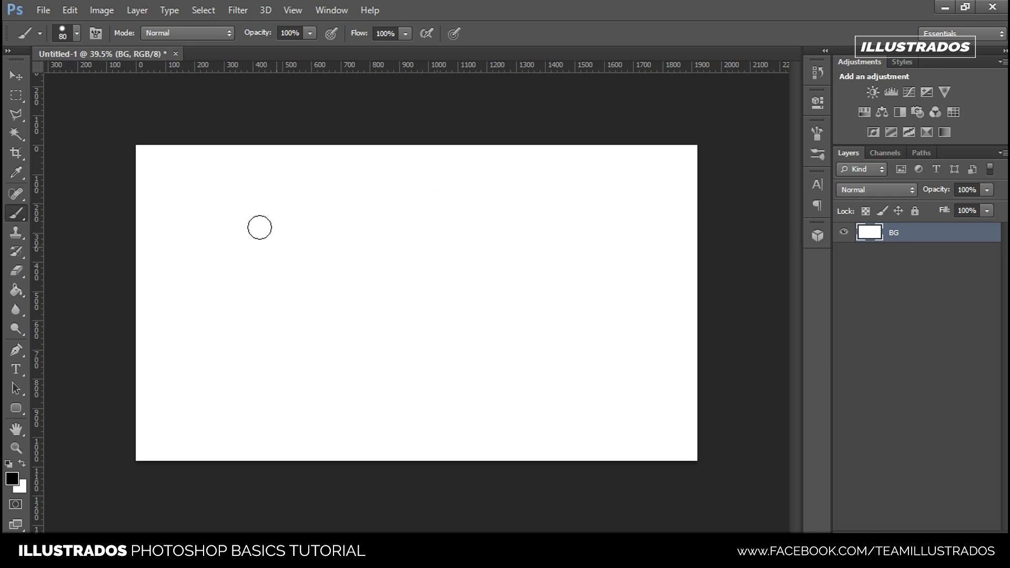
Undo a Z-shaped stroke and paint one thick winding black stroke across the canvas.
{"action": "mouse_move", "coordinate": [268, 207]}
{"action": "left_mouse_down"}
{"action": "mouse_move", "coordinate": [529, 205]}
{"action": "mouse_move", "coordinate": [270, 365]}
{"action": "mouse_move", "coordinate": [542, 367]}
{"action": "left_mouse_up"}
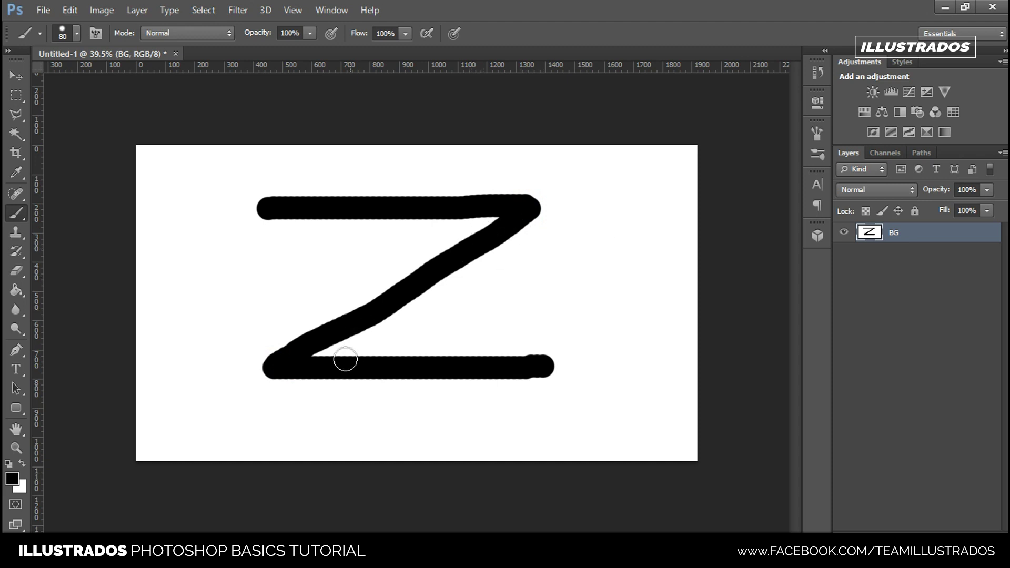
{"action": "key", "text": "ctrl+z"}
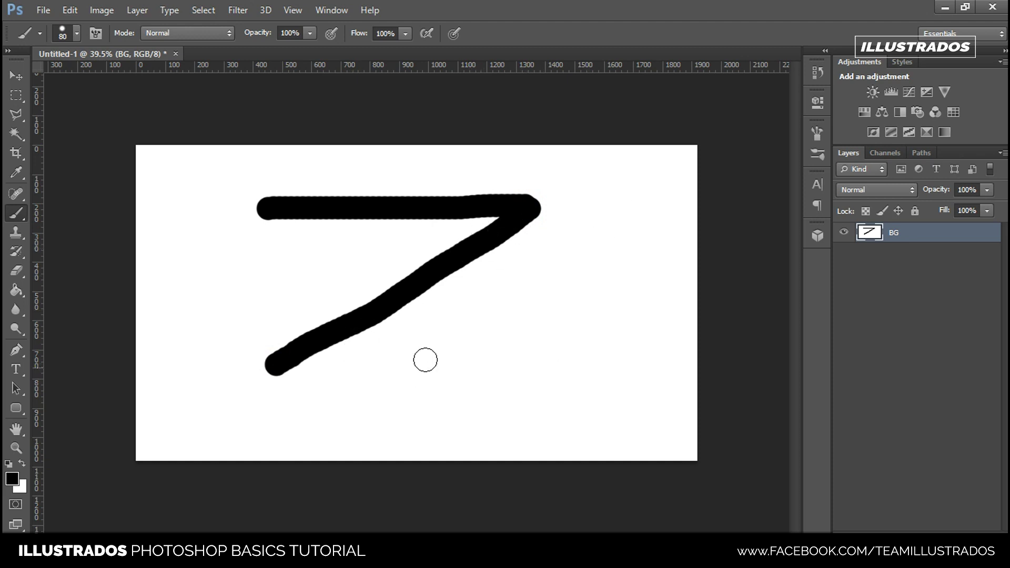
{"action": "key", "text": "ctrl+z"}
{"action": "key", "text": "ctrl+z"}
{"action": "key", "text": "ctrl+z"}
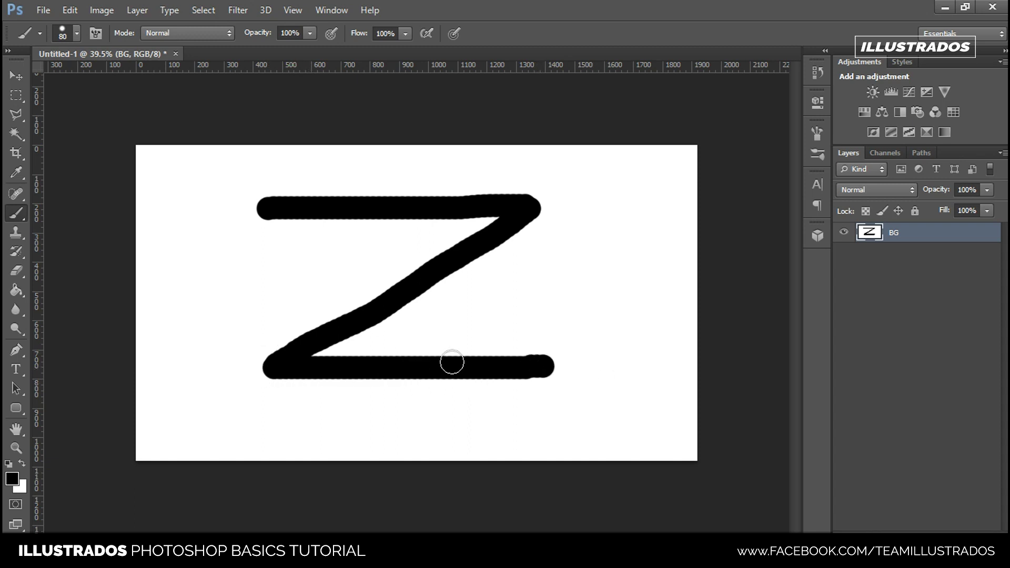
{"action": "key", "text": "ctrl+z"}
{"action": "key", "text": "ctrl+z"}
{"action": "key", "text": "ctrl+z"}
{"action": "key", "text": "ctrl+z"}
{"action": "key", "text": "ctrl+z"}
{"action": "key", "text": "ctrl+z"}
{"action": "key", "text": "alt"}
{"action": "key", "text": "ctrl+z"}
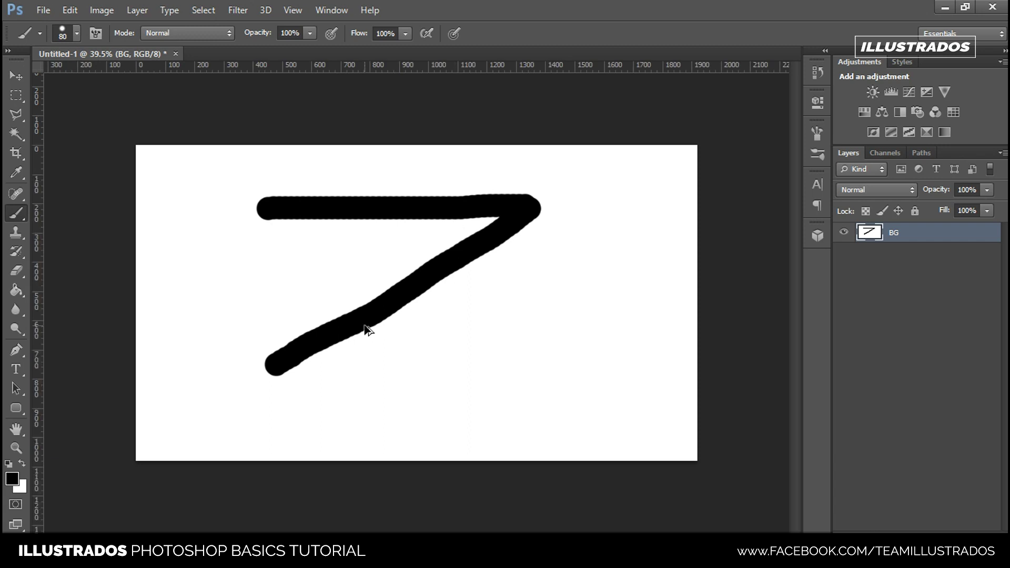
{"action": "key", "text": "ctrl+alt+z"}
{"action": "key", "text": "ctrl+alt+z"}
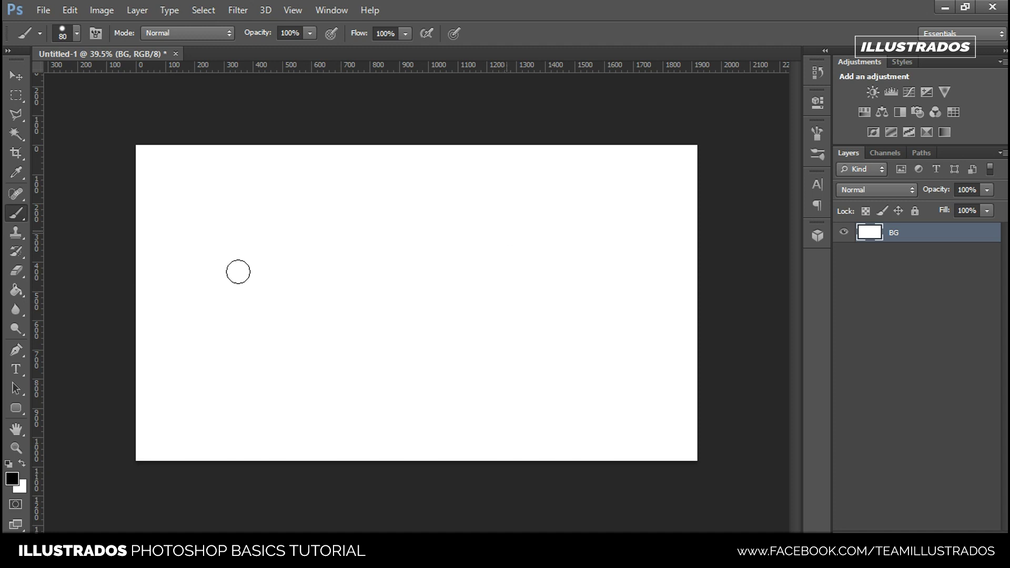
{"action": "mouse_move", "coordinate": [242, 286]}
{"action": "left_mouse_down"}
{"action": "mouse_move", "coordinate": [478, 230]}
{"action": "mouse_move", "coordinate": [586, 269]}
{"action": "mouse_move", "coordinate": [528, 404]}
{"action": "mouse_move", "coordinate": [612, 396]}
{"action": "left_mouse_up"}
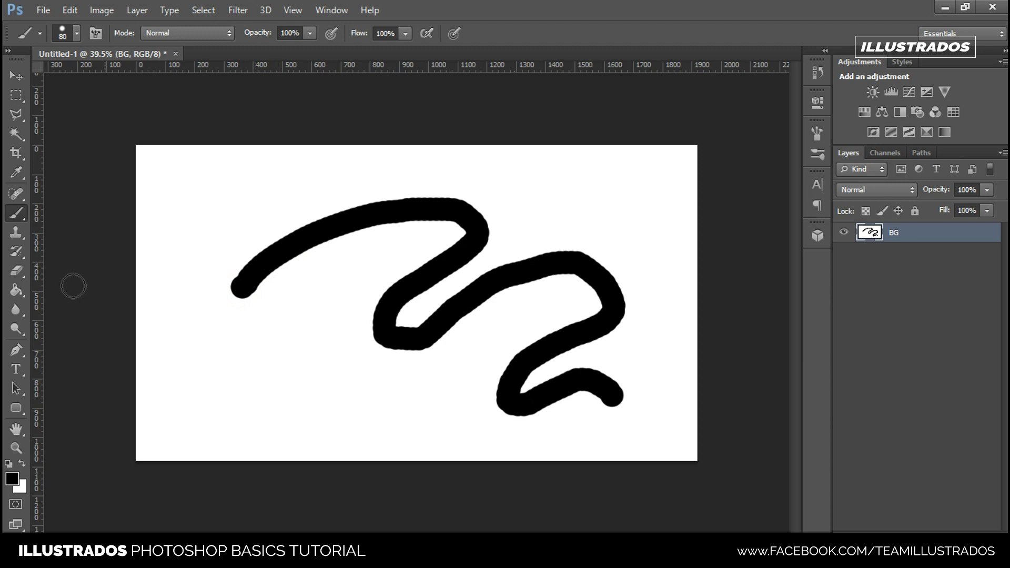
{"action": "left_click", "coordinate": [17, 271]}
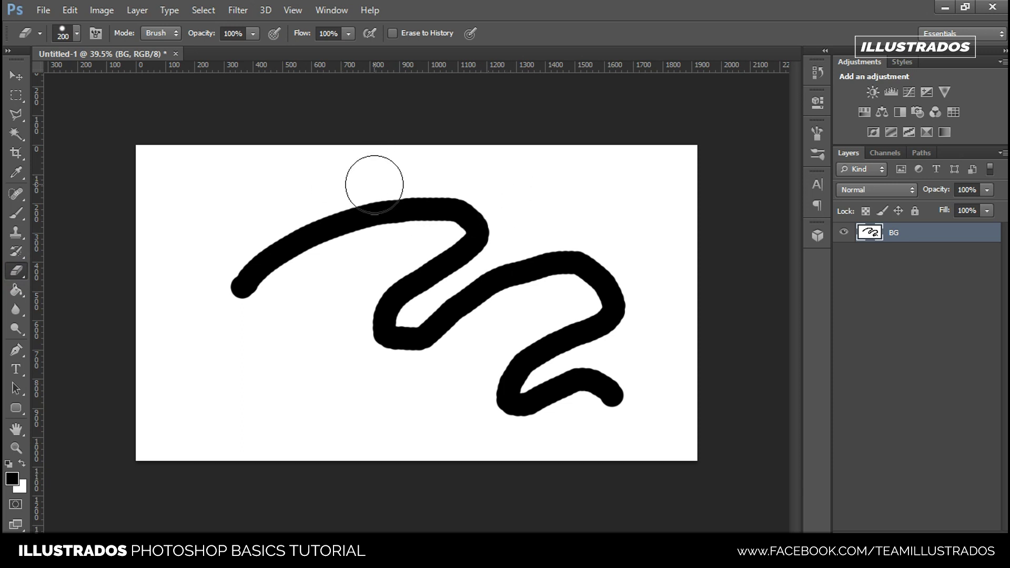
Enlarge the eraser, then paint a black dot and small hook in the upper left.
{"action": "right_click", "coordinate": [195, 207]}
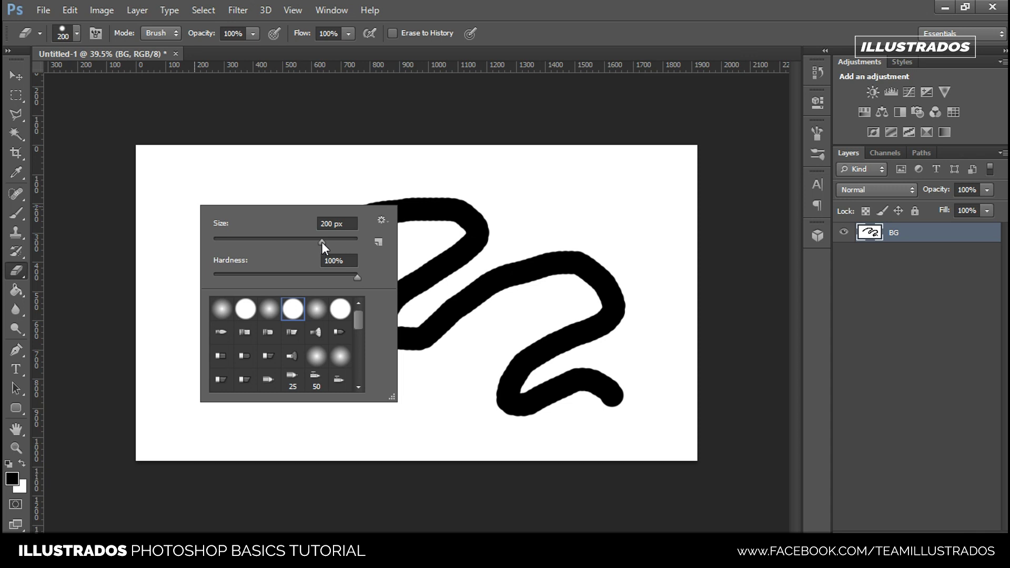
{"action": "mouse_move", "coordinate": [333, 241]}
{"action": "left_mouse_down"}
{"action": "mouse_move", "coordinate": [254, 243]}
{"action": "mouse_move", "coordinate": [300, 241]}
{"action": "left_mouse_up"}
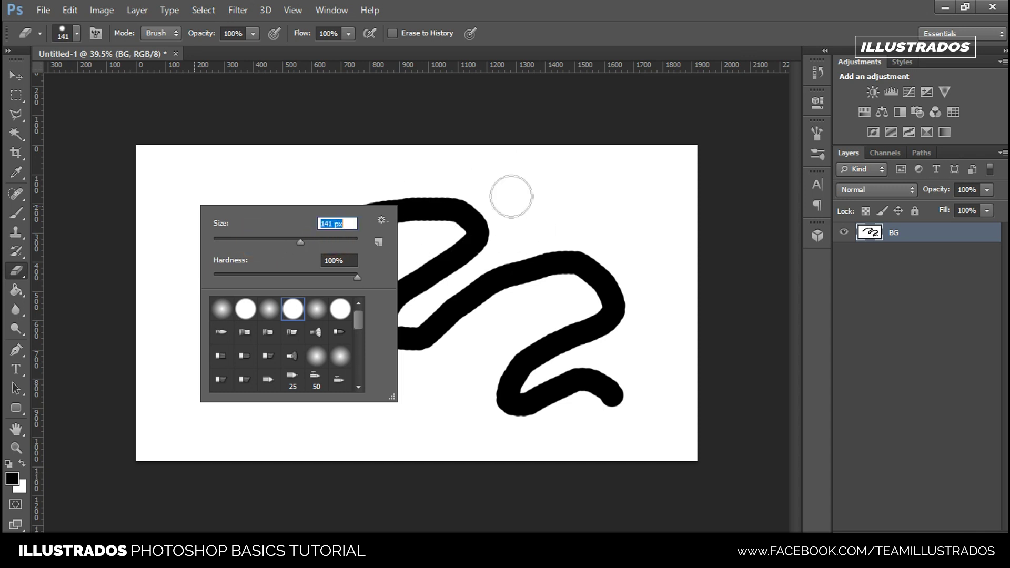
{"action": "left_click", "coordinate": [16, 213]}
{"action": "left_click", "coordinate": [207, 208]}
{"action": "left_click_drag", "start_coordinate": [265, 213], "coordinate": [231, 231]}
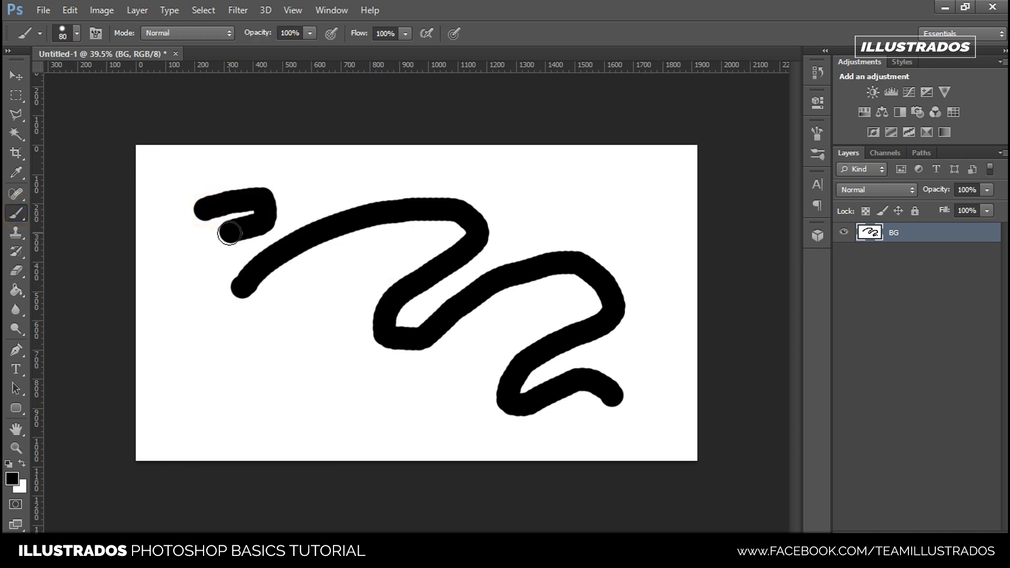
Paint a thick vertical stroke with a 135 px brush and a huge blob at 463 px.
{"action": "right_click", "coordinate": [543, 194]}
{"action": "left_click_drag", "start_coordinate": [620, 229], "coordinate": [647, 231]}
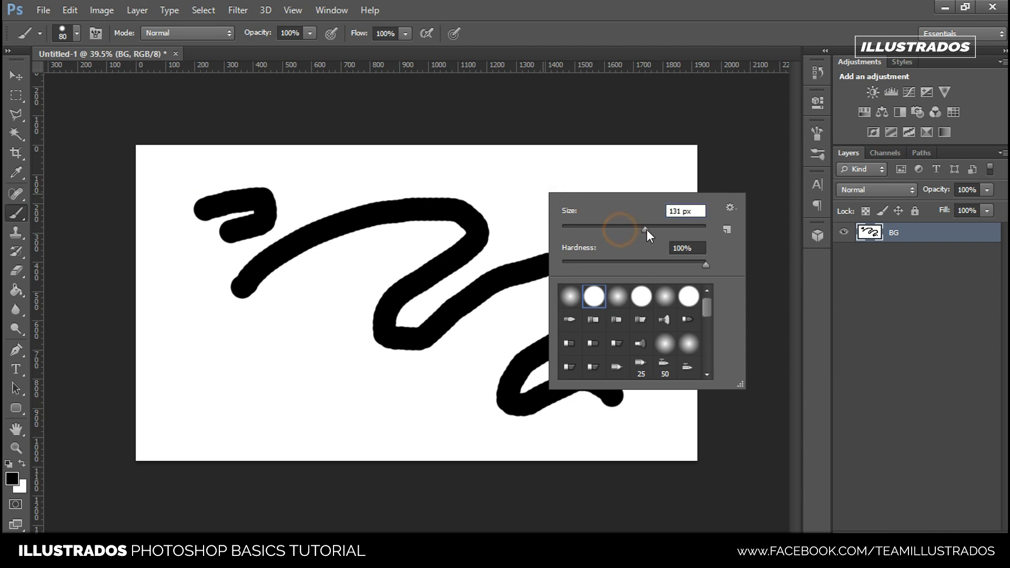
{"action": "left_click_drag", "start_coordinate": [313, 179], "coordinate": [334, 292]}
{"action": "right_click", "coordinate": [542, 200]}
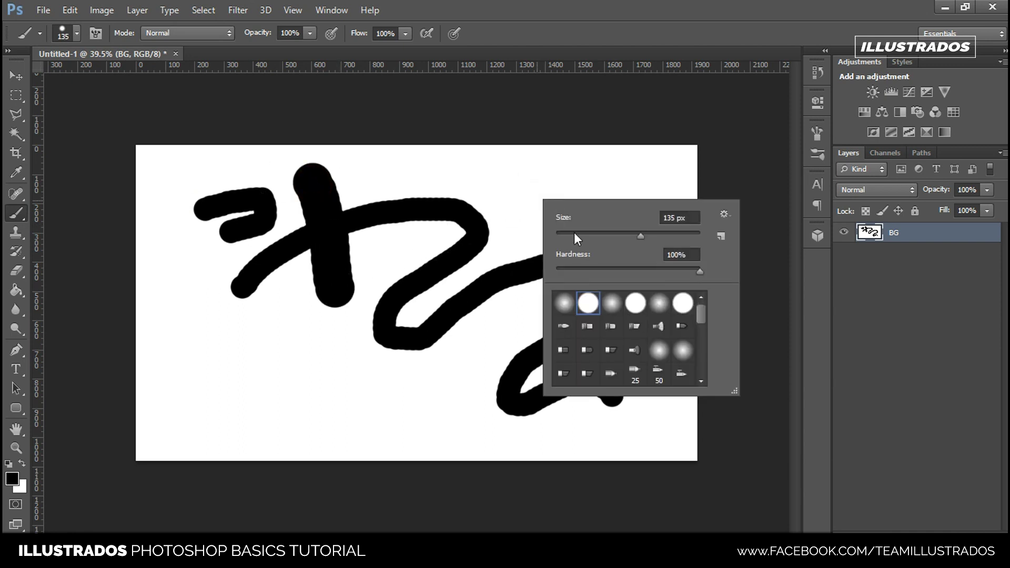
{"action": "left_click_drag", "start_coordinate": [642, 237], "coordinate": [684, 238]}
{"action": "mouse_move", "coordinate": [409, 205]}
{"action": "left_mouse_down"}
{"action": "mouse_move", "coordinate": [406, 270]}
{"action": "mouse_move", "coordinate": [547, 348]}
{"action": "mouse_move", "coordinate": [327, 316]}
{"action": "mouse_move", "coordinate": [330, 325]}
{"action": "left_mouse_up"}
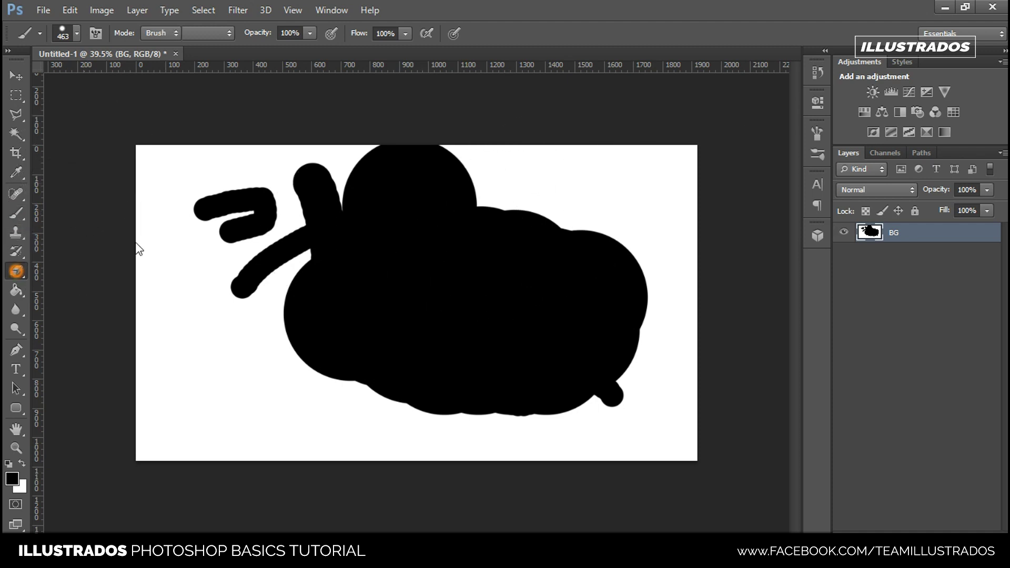
{"action": "left_click", "coordinate": [16, 270]}
{"action": "mouse_move", "coordinate": [426, 128]}
{"action": "left_mouse_down"}
{"action": "mouse_move", "coordinate": [469, 270]}
{"action": "mouse_move", "coordinate": [464, 295]}
{"action": "left_mouse_up"}
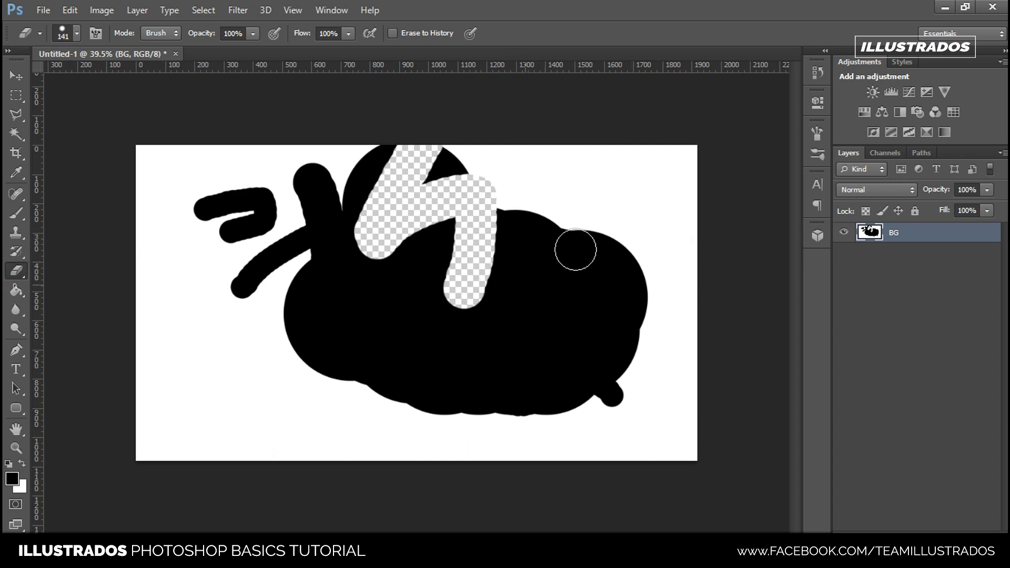
{"action": "left_click_drag", "start_coordinate": [600, 230], "coordinate": [595, 270]}
{"action": "left_click_drag", "start_coordinate": [579, 328], "coordinate": [573, 337]}
{"action": "left_click_drag", "start_coordinate": [304, 420], "coordinate": [369, 357]}
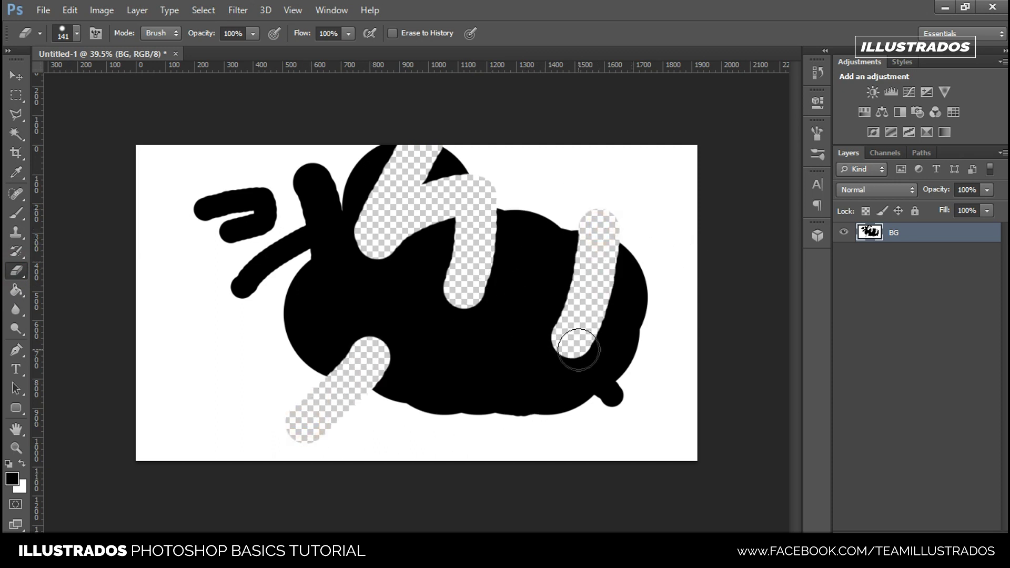
{"action": "left_click_drag", "start_coordinate": [543, 185], "coordinate": [527, 295]}
{"action": "left_click_drag", "start_coordinate": [512, 341], "coordinate": [526, 462]}
{"action": "left_click_drag", "start_coordinate": [694, 417], "coordinate": [185, 299]}
{"action": "mouse_move", "coordinate": [277, 120]}
{"action": "left_mouse_down"}
{"action": "mouse_move", "coordinate": [449, 388]}
{"action": "mouse_move", "coordinate": [482, 463]}
{"action": "left_mouse_up"}
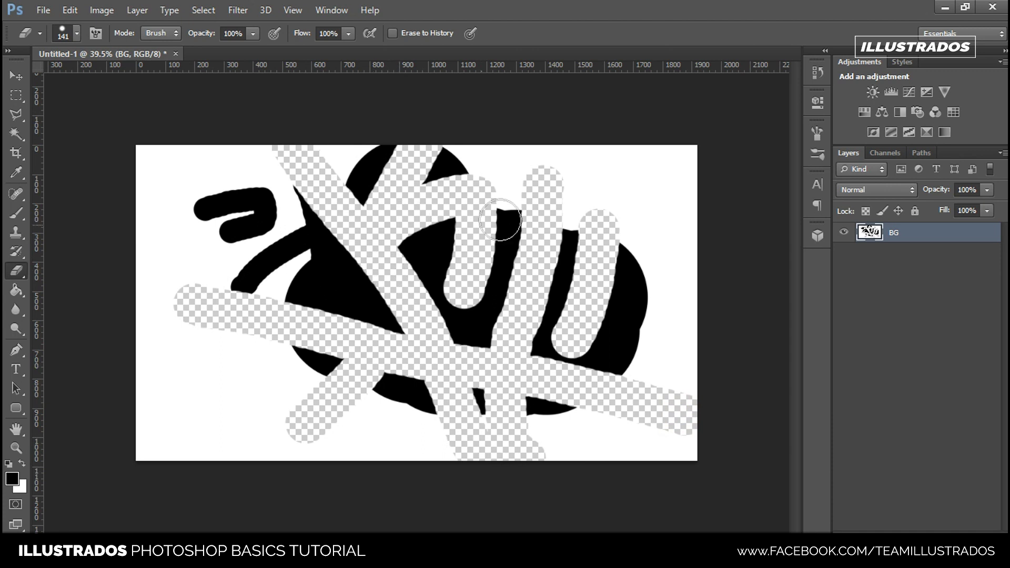
{"action": "mouse_move", "coordinate": [614, 149]}
{"action": "left_mouse_down"}
{"action": "mouse_move", "coordinate": [252, 248]}
{"action": "mouse_move", "coordinate": [239, 269]}
{"action": "left_mouse_up"}
{"action": "mouse_move", "coordinate": [326, 349]}
{"action": "left_mouse_down"}
{"action": "mouse_move", "coordinate": [440, 317]}
{"action": "mouse_move", "coordinate": [440, 305]}
{"action": "left_mouse_up"}
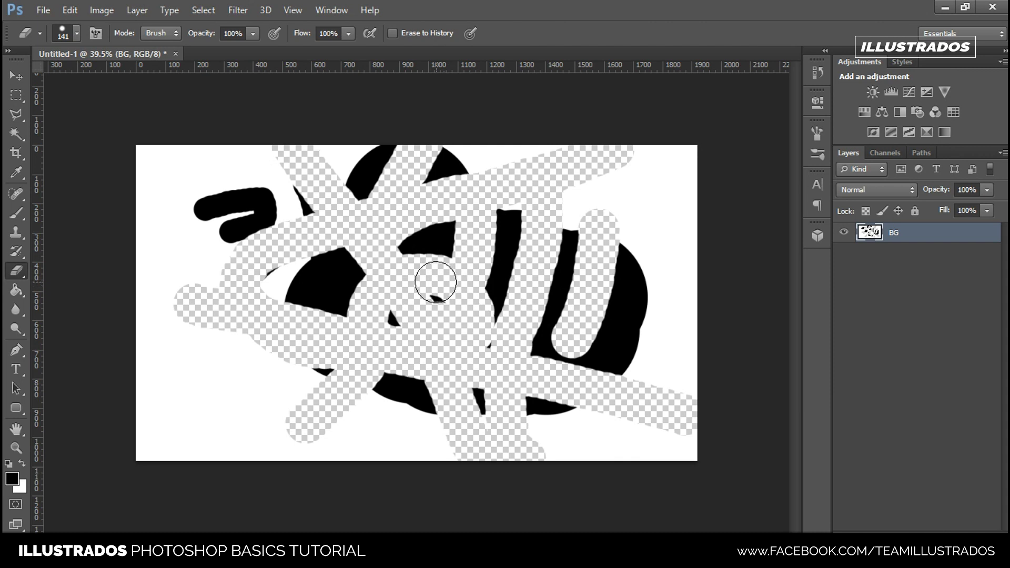
{"action": "key", "text": "ctrl+alt+z"}
{"action": "key", "text": "ctrl+alt+z"}
{"action": "key", "text": "ctrl+alt+z"}
{"action": "key", "text": "ctrl+alt+z"}
{"action": "key", "text": "ctrl+alt+z"}
{"action": "key", "text": "ctrl+alt+z"}
{"action": "key", "text": "ctrl+alt+z"}
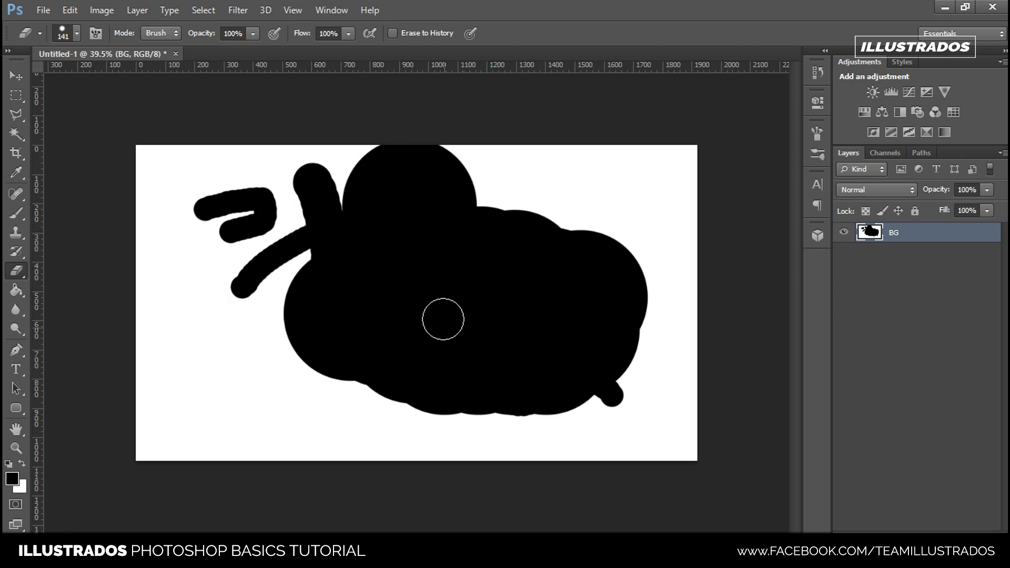
{"action": "mouse_move", "coordinate": [497, 178]}
{"action": "left_mouse_down"}
{"action": "mouse_move", "coordinate": [378, 408]}
{"action": "mouse_move", "coordinate": [511, 240]}
{"action": "left_mouse_up"}
Undo the last erase and add a new empty layer named BRUSH above BG.
{"action": "key", "text": "ctrl+z"}
{"action": "key", "text": "ctrl+shift+n"}
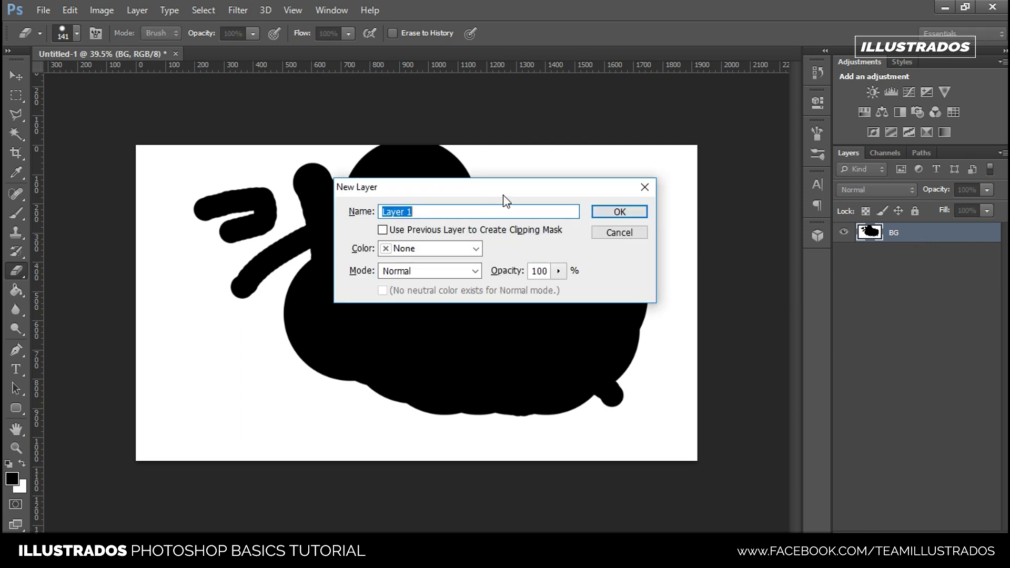
{"action": "left_click_drag", "start_coordinate": [503, 194], "coordinate": [470, 180]}
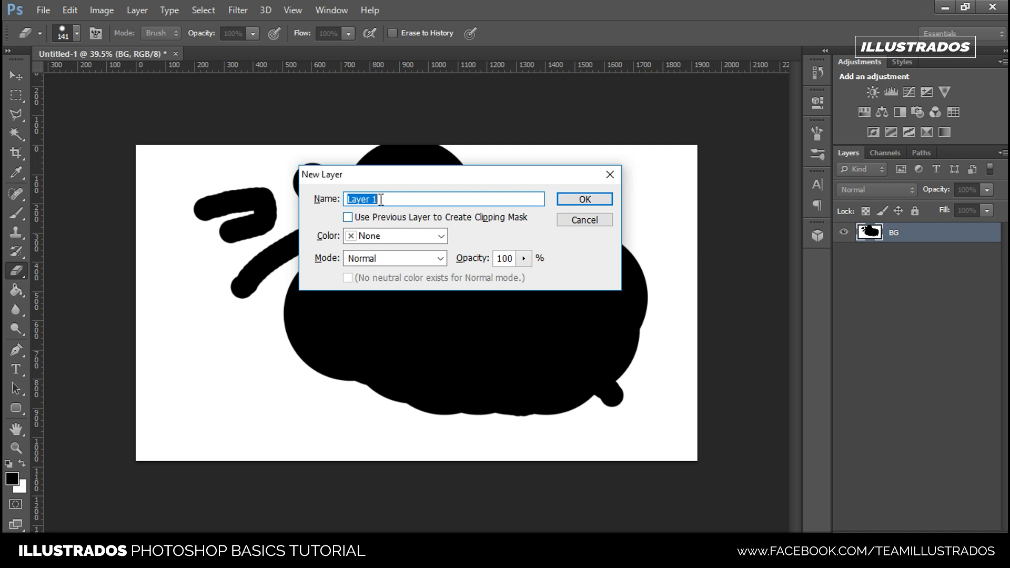
{"action": "left_click_drag", "start_coordinate": [392, 199], "coordinate": [345, 203]}
{"action": "type", "text": "BRUSH"}
{"action": "left_click", "coordinate": [585, 201]}
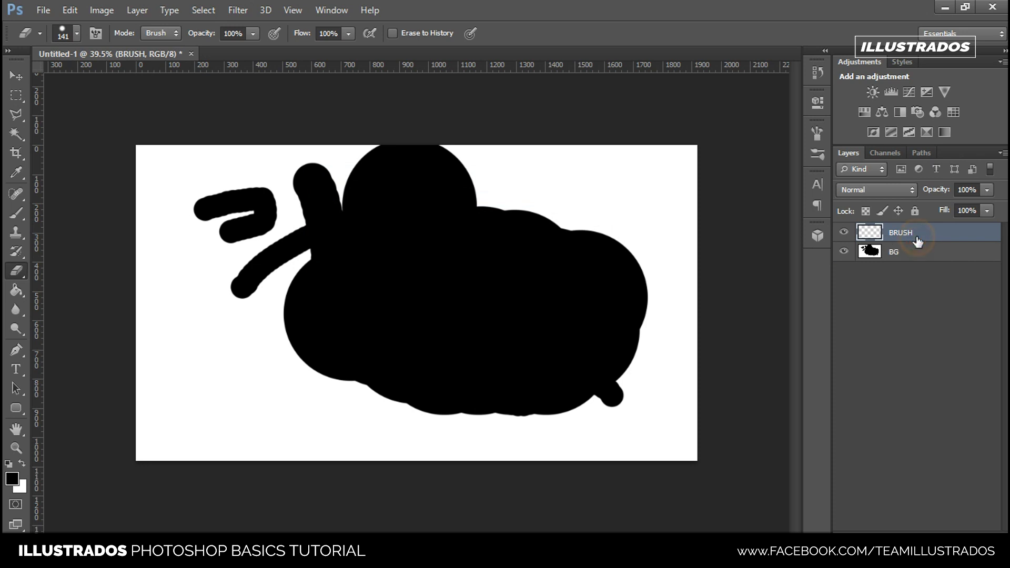
{"action": "left_click", "coordinate": [916, 261]}
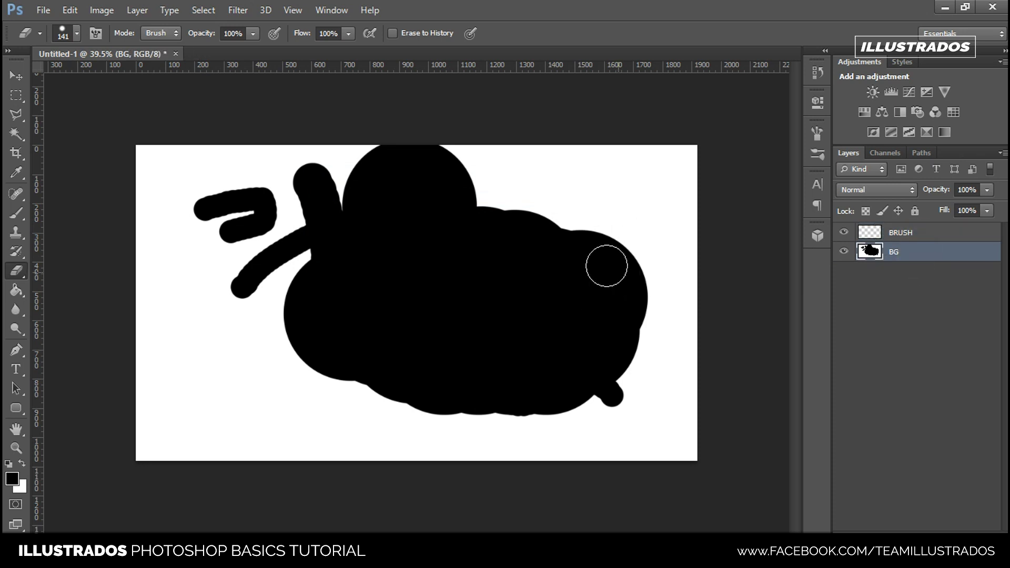
Erase all the black strokes and blob from BG with a 300 px eraser.
{"action": "key", "text": "bracketright"}
{"action": "key", "text": "bracketright"}
{"action": "key", "text": "bracketright"}
{"action": "key", "text": "bracketright"}
{"action": "key", "text": "bracketright"}
{"action": "key", "text": "bracketright"}
{"action": "key", "text": "bracketright"}
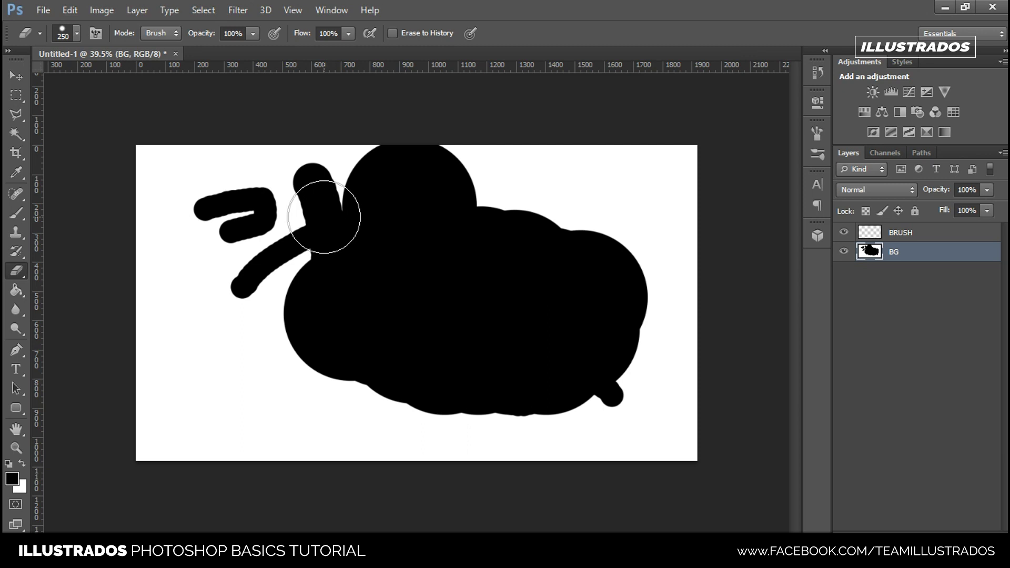
{"action": "key", "text": "bracketleft"}
{"action": "key", "text": "bracketleft"}
{"action": "mouse_move", "coordinate": [175, 206]}
{"action": "left_mouse_down"}
{"action": "mouse_move", "coordinate": [226, 131]}
{"action": "mouse_move", "coordinate": [79, 327]}
{"action": "mouse_move", "coordinate": [69, 358]}
{"action": "mouse_move", "coordinate": [374, 266]}
{"action": "mouse_move", "coordinate": [255, 419]}
{"action": "mouse_move", "coordinate": [746, 295]}
{"action": "mouse_move", "coordinate": [646, 305]}
{"action": "mouse_move", "coordinate": [439, 506]}
{"action": "mouse_move", "coordinate": [564, 492]}
{"action": "mouse_move", "coordinate": [534, 490]}
{"action": "left_mouse_up"}
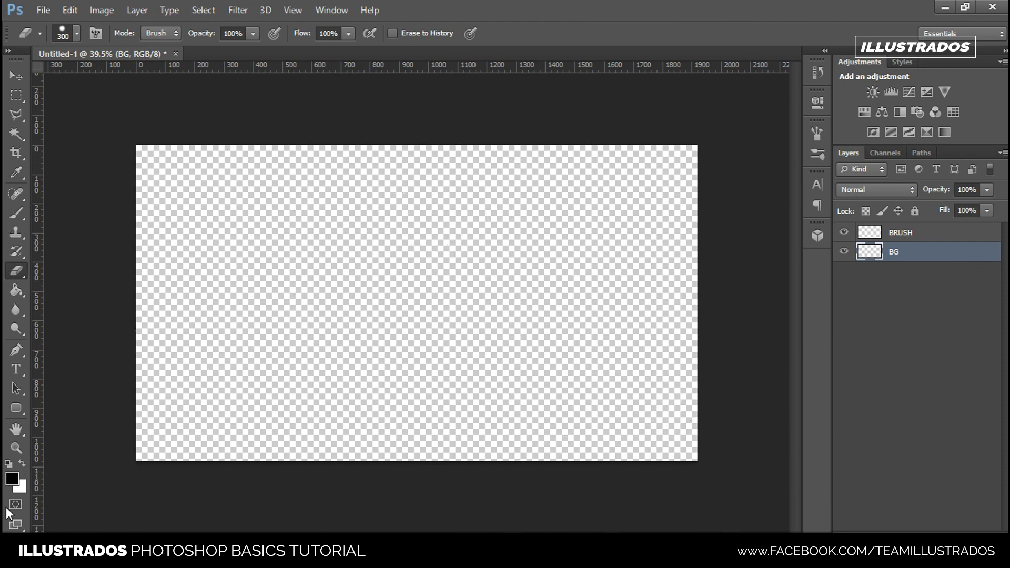
Set the foreground colour to white and Paint Bucket fill the BG layer.
{"action": "left_click", "coordinate": [13, 479]}
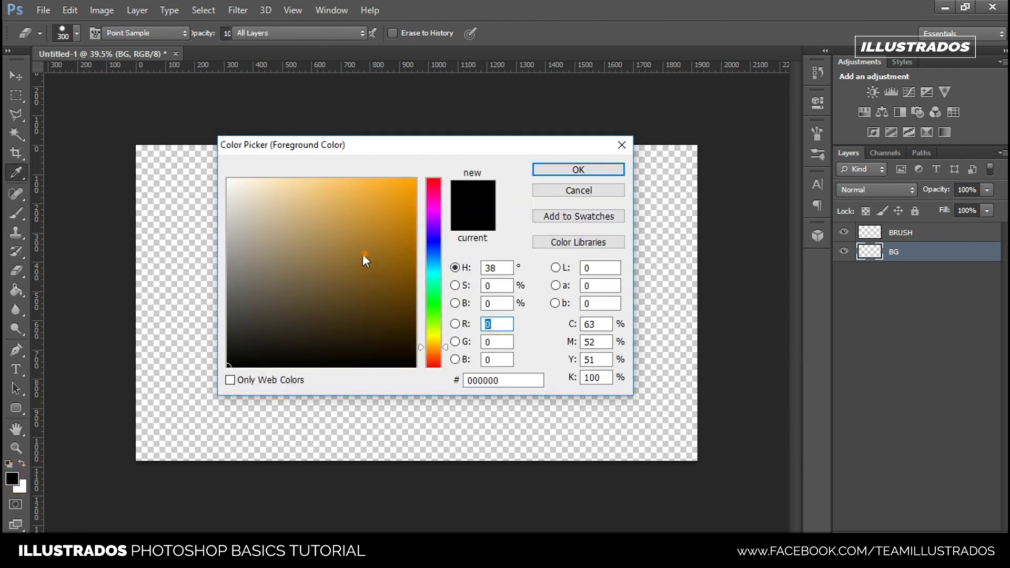
{"action": "left_click_drag", "start_coordinate": [279, 212], "coordinate": [200, 157]}
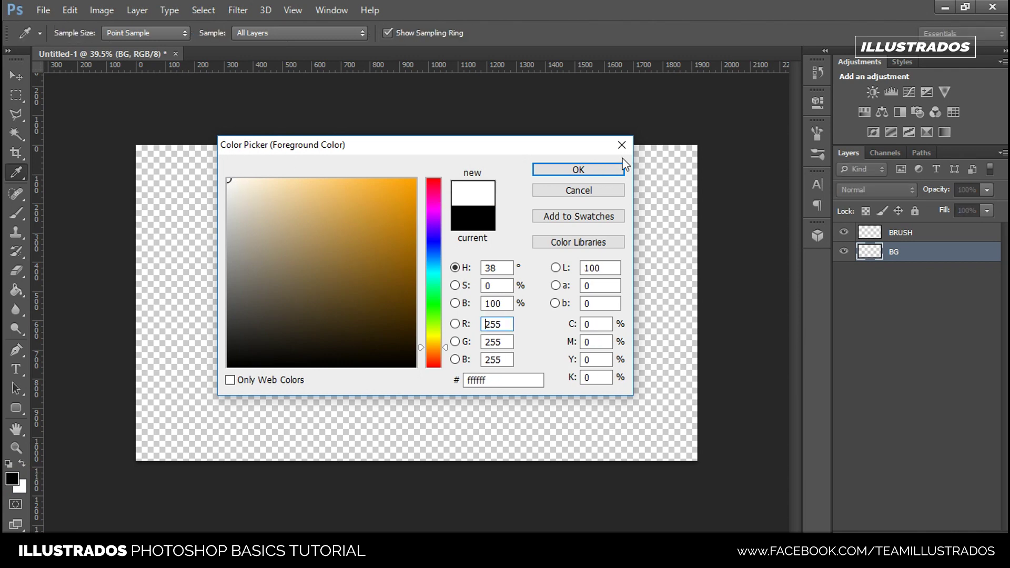
{"action": "left_click", "coordinate": [593, 169]}
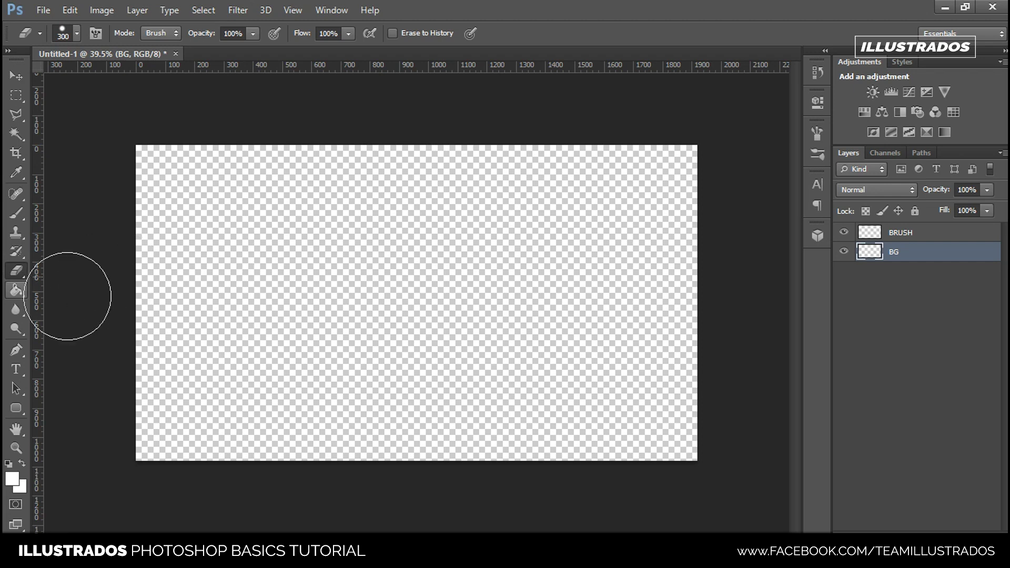
{"action": "left_click", "coordinate": [16, 291]}
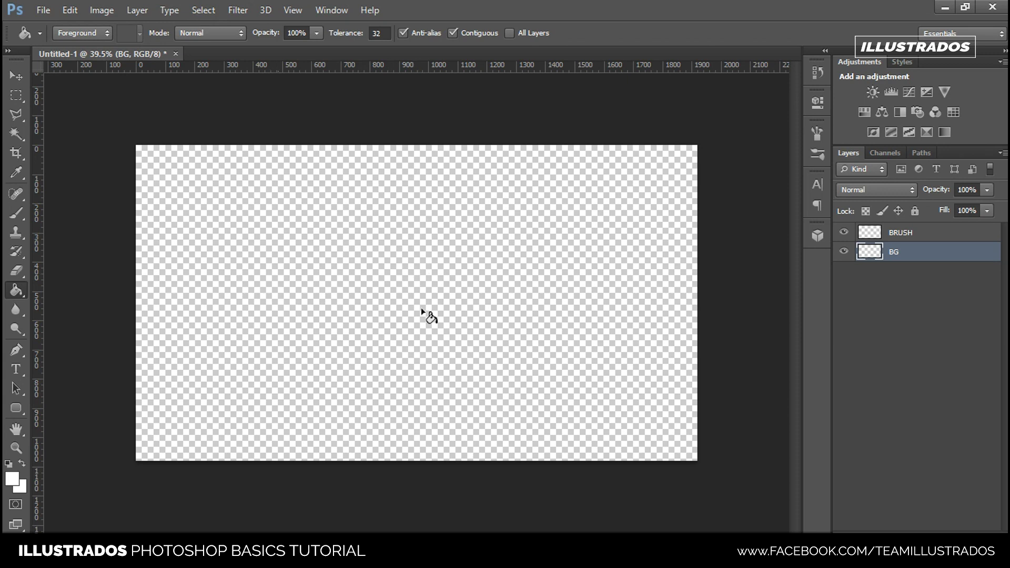
{"action": "left_click", "coordinate": [458, 223]}
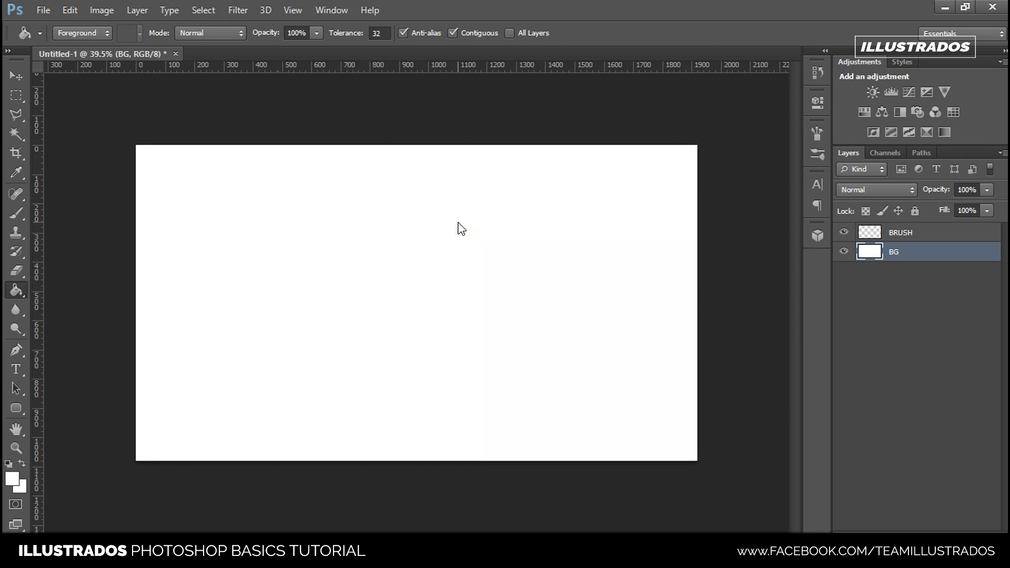
Set the Brush to 93 px and make the BRUSH layer active.
{"action": "left_click", "coordinate": [922, 236]}
{"action": "left_click", "coordinate": [914, 253]}
{"action": "left_click", "coordinate": [24, 214]}
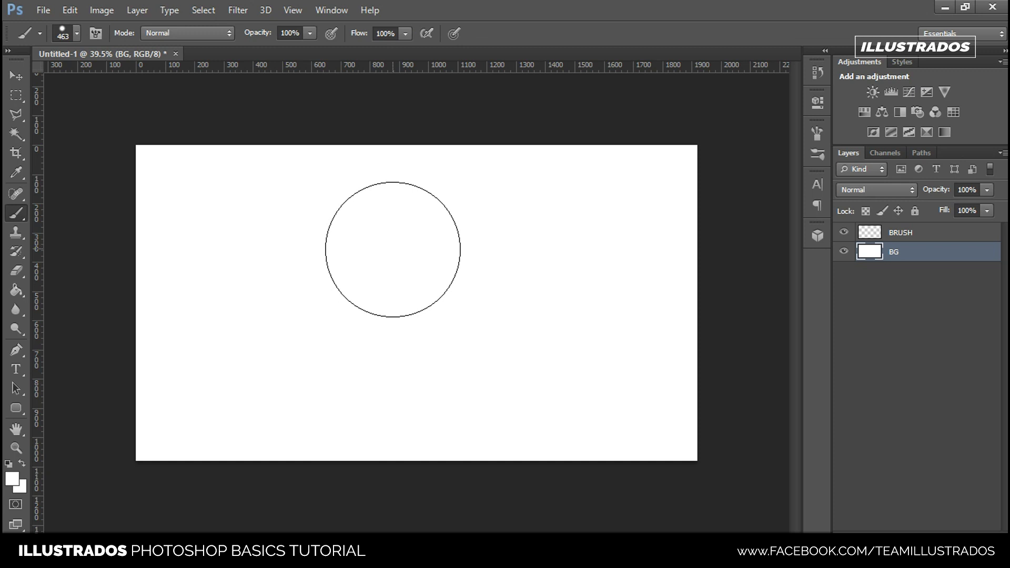
{"action": "right_click", "coordinate": [482, 259]}
{"action": "left_click_drag", "start_coordinate": [622, 298], "coordinate": [562, 296]}
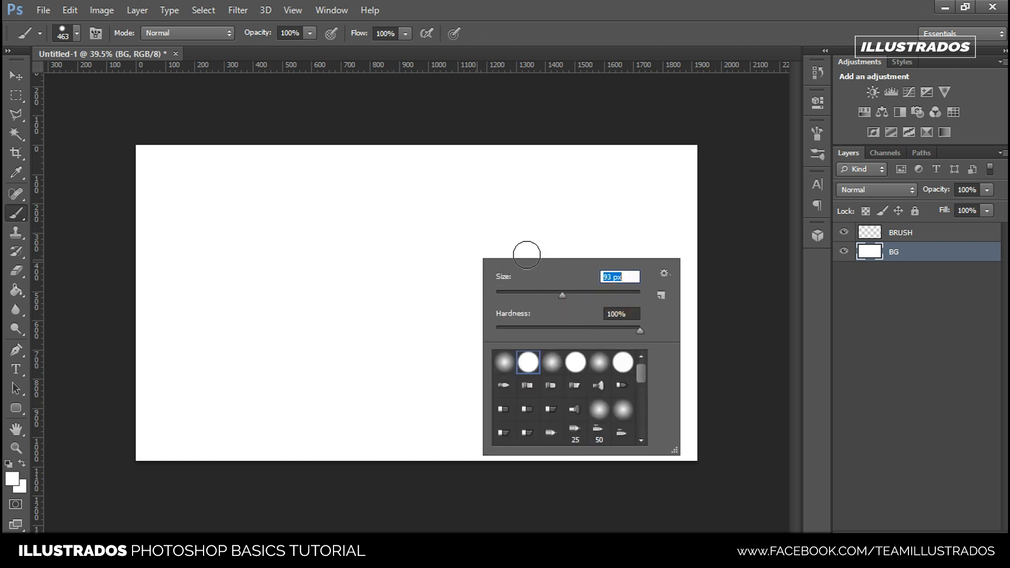
{"action": "left_click", "coordinate": [876, 234]}
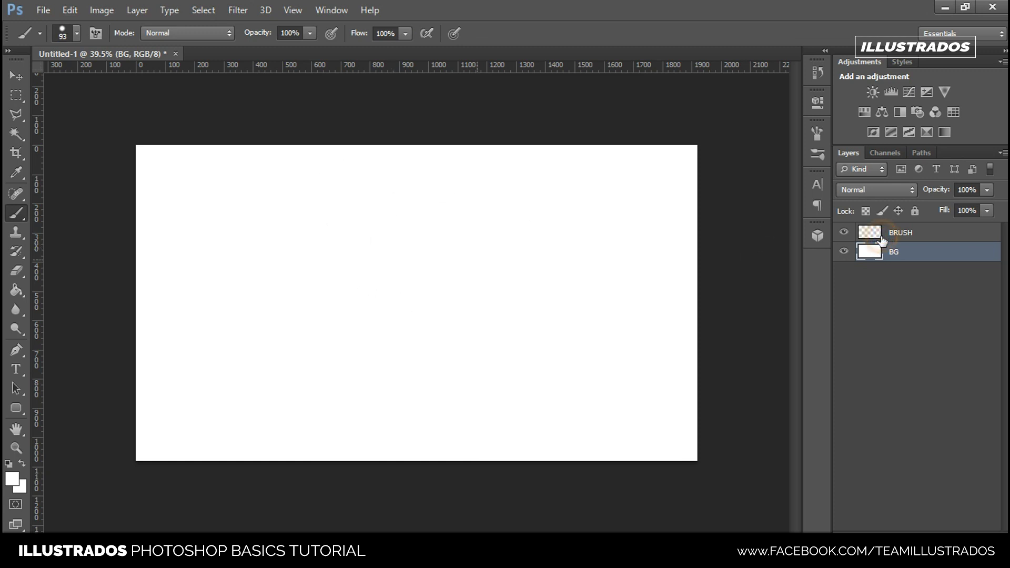
{"action": "left_click", "coordinate": [895, 233]}
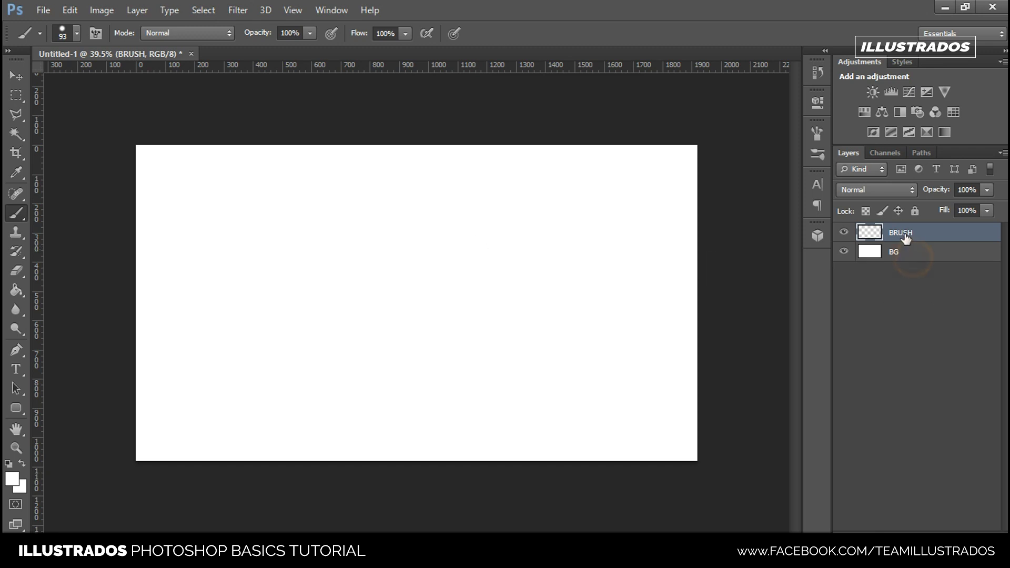
{"action": "left_click", "coordinate": [913, 257]}
{"action": "left_click", "coordinate": [903, 233]}
{"action": "left_click", "coordinate": [910, 232]}
{"action": "left_click", "coordinate": [894, 251]}
{"action": "left_click", "coordinate": [897, 233]}
{"action": "left_click", "coordinate": [244, 287]}
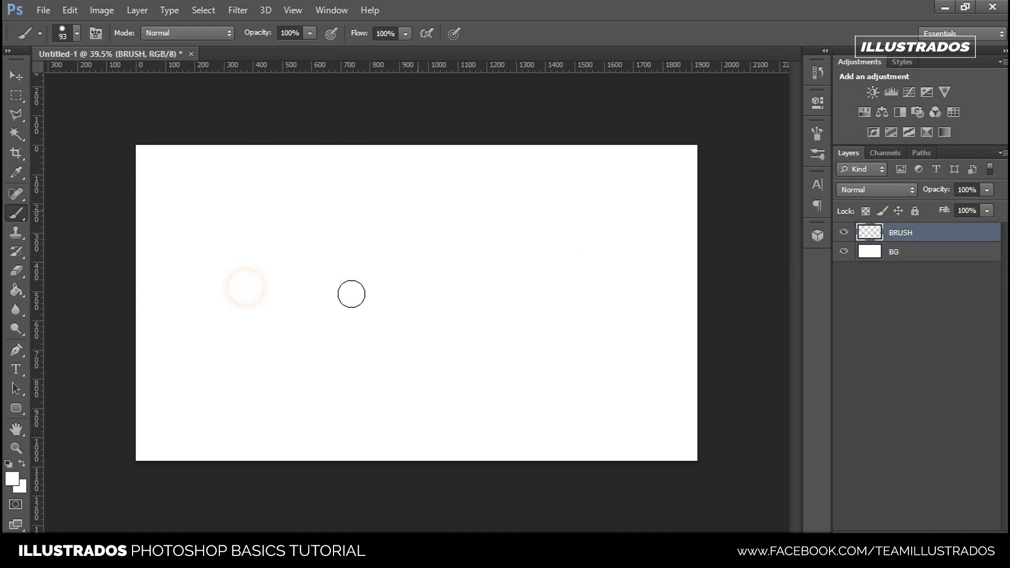
Pick near-black 080808 and paint three thick diagonal strokes on the BRUSH layer.
{"action": "left_click", "coordinate": [12, 480]}
{"action": "left_click_drag", "start_coordinate": [229, 362], "coordinate": [232, 361]}
{"action": "left_click", "coordinate": [558, 168]}
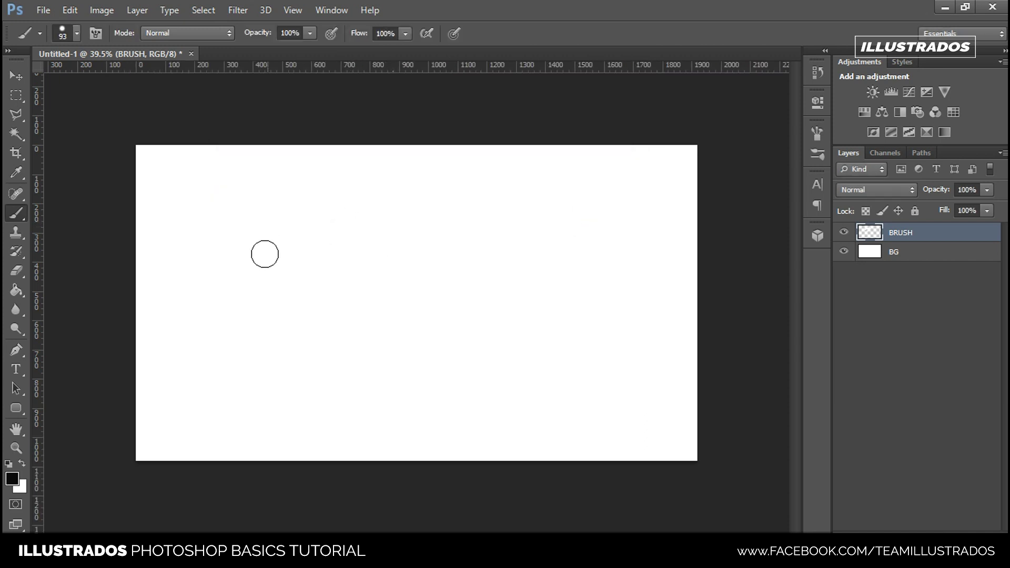
{"action": "left_click_drag", "start_coordinate": [196, 207], "coordinate": [387, 391]}
{"action": "left_click_drag", "start_coordinate": [304, 213], "coordinate": [560, 396]}
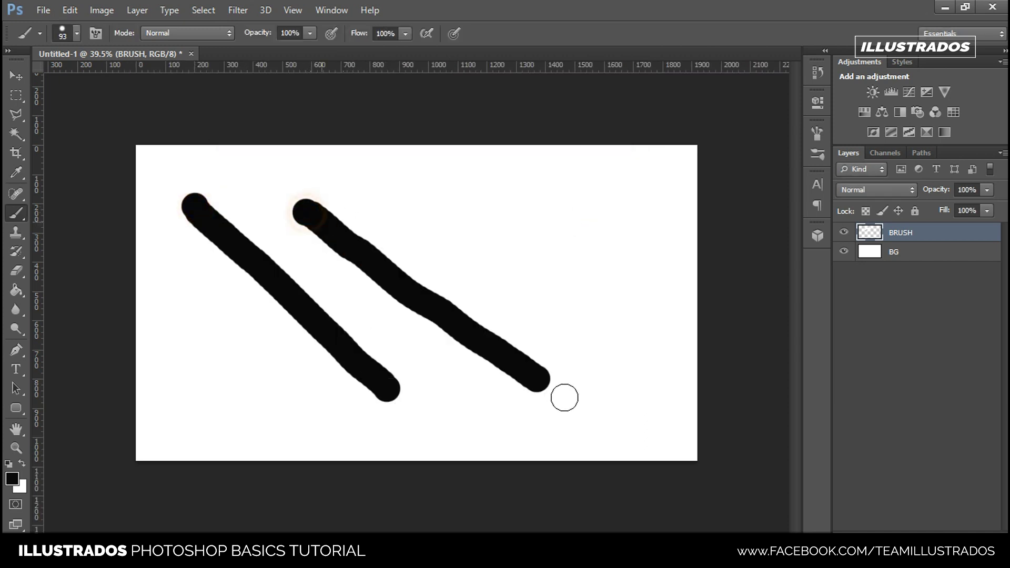
{"action": "left_click_drag", "start_coordinate": [454, 206], "coordinate": [627, 352]}
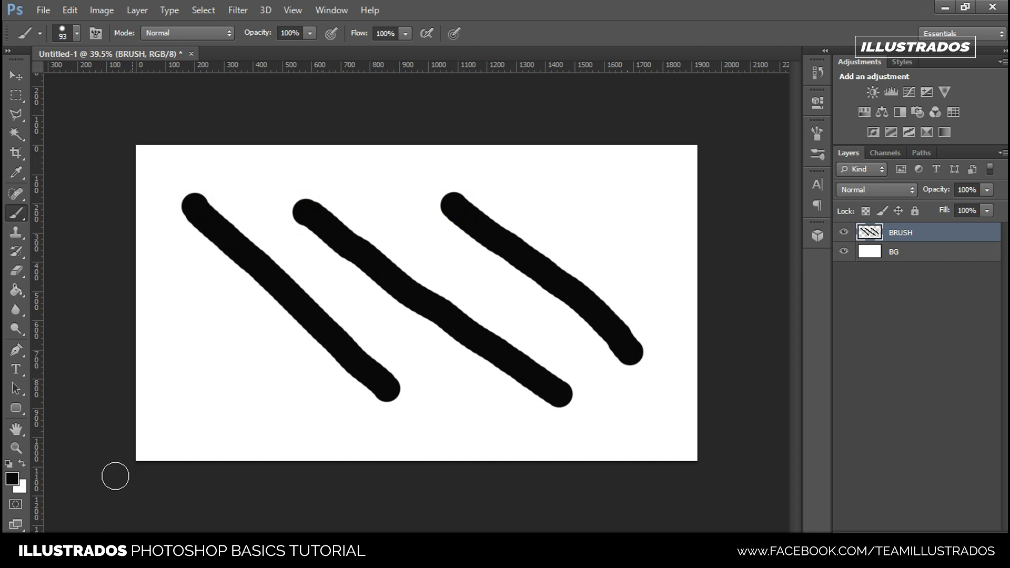
{"action": "left_click", "coordinate": [11, 477]}
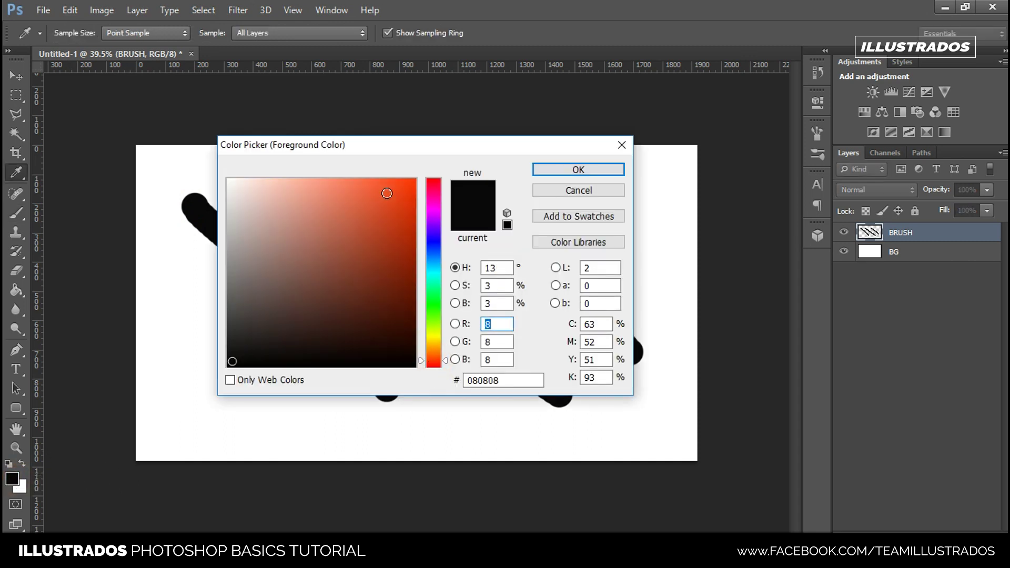
Set the foreground to red-orange f63b09 and paint strokes among the black ones on BRUSH.
{"action": "left_click", "coordinate": [341, 228]}
{"action": "left_click", "coordinate": [409, 185]}
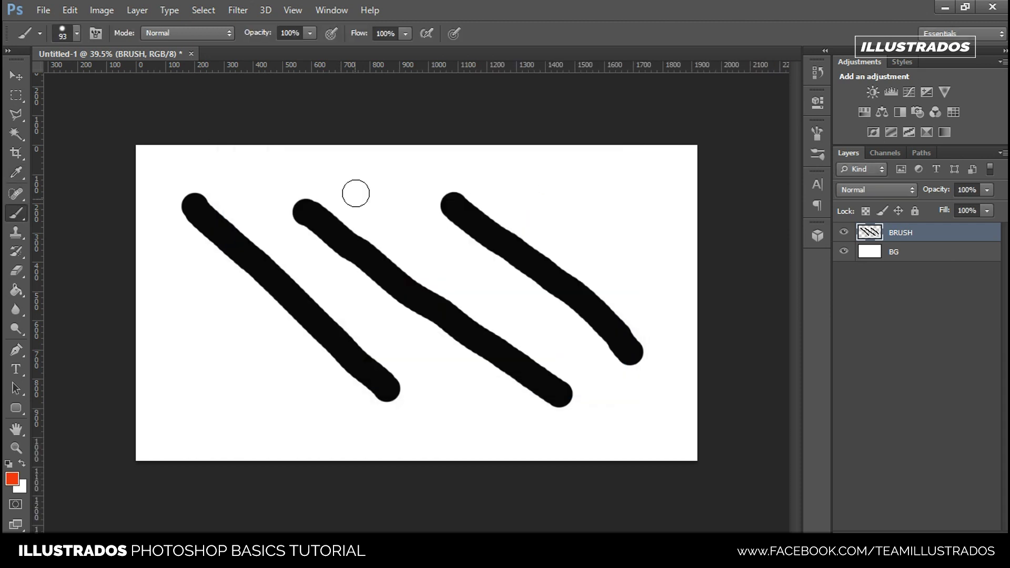
{"action": "left_click_drag", "start_coordinate": [363, 177], "coordinate": [568, 357]}
{"action": "left_click_drag", "start_coordinate": [230, 206], "coordinate": [270, 233]}
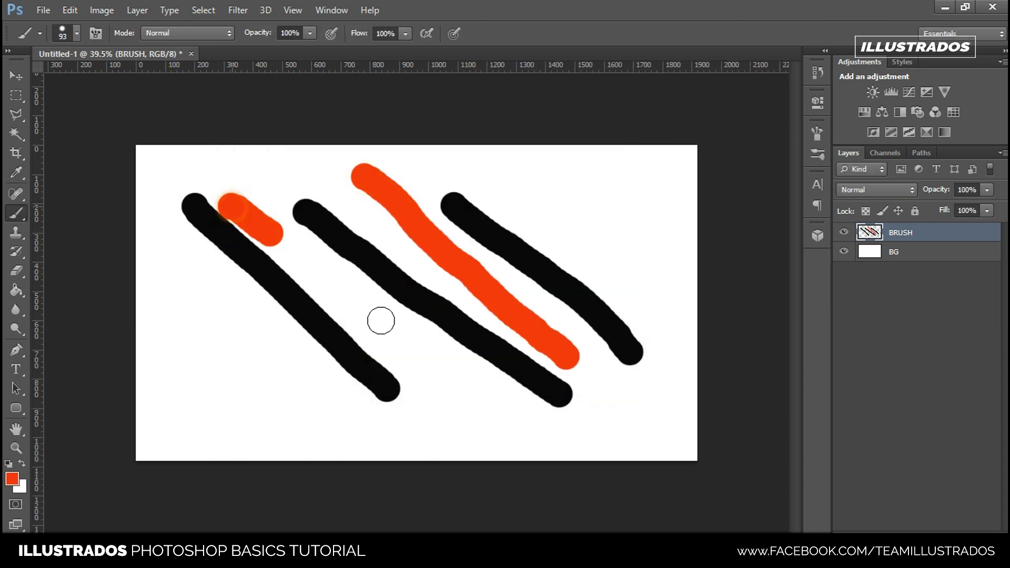
{"action": "left_click_drag", "start_coordinate": [381, 321], "coordinate": [459, 415]}
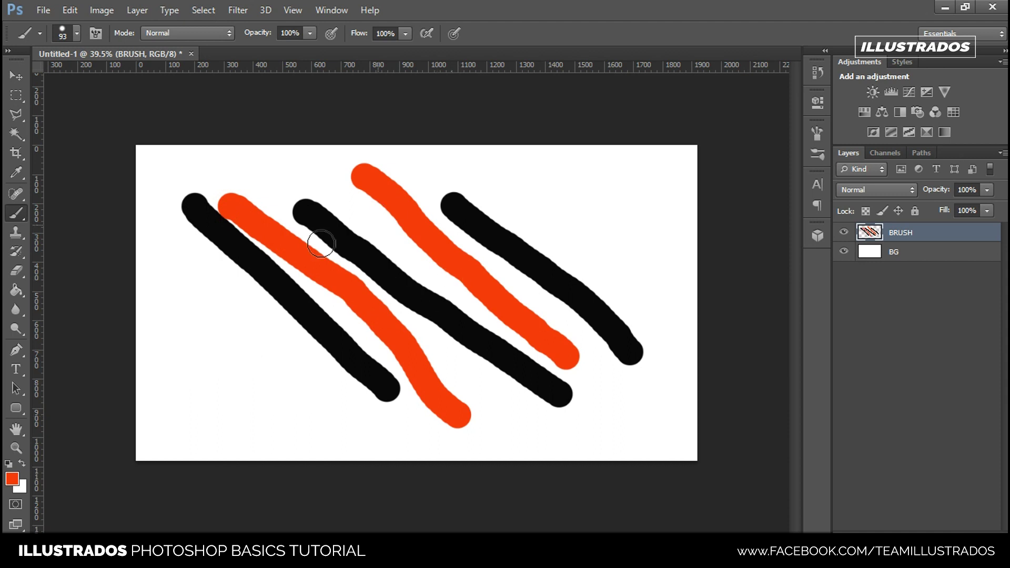
Erase every black and red stroke from the BRUSH layer with the Eraser.
{"action": "left_click", "coordinate": [17, 270]}
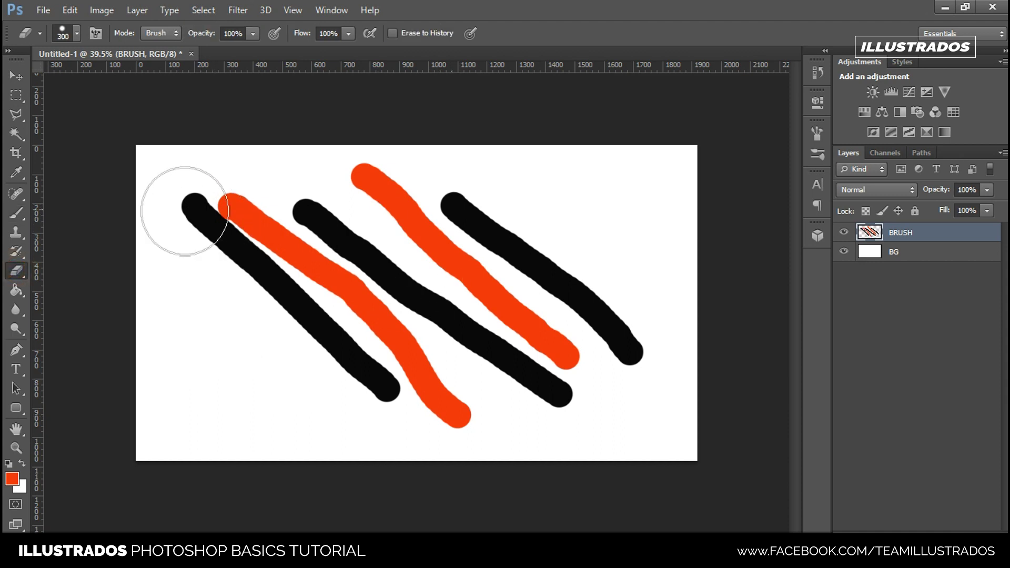
{"action": "left_click_drag", "start_coordinate": [257, 266], "coordinate": [350, 226]}
{"action": "mouse_move", "coordinate": [347, 292]}
{"action": "left_mouse_down"}
{"action": "mouse_move", "coordinate": [412, 232]}
{"action": "mouse_move", "coordinate": [496, 232]}
{"action": "mouse_move", "coordinate": [546, 266]}
{"action": "mouse_move", "coordinate": [605, 381]}
{"action": "mouse_move", "coordinate": [605, 316]}
{"action": "mouse_move", "coordinate": [559, 315]}
{"action": "mouse_move", "coordinate": [216, 221]}
{"action": "mouse_move", "coordinate": [237, 191]}
{"action": "mouse_move", "coordinate": [451, 146]}
{"action": "mouse_move", "coordinate": [293, 334]}
{"action": "mouse_move", "coordinate": [467, 253]}
{"action": "mouse_move", "coordinate": [582, 270]}
{"action": "left_mouse_up"}
{"action": "left_click", "coordinate": [906, 231]}
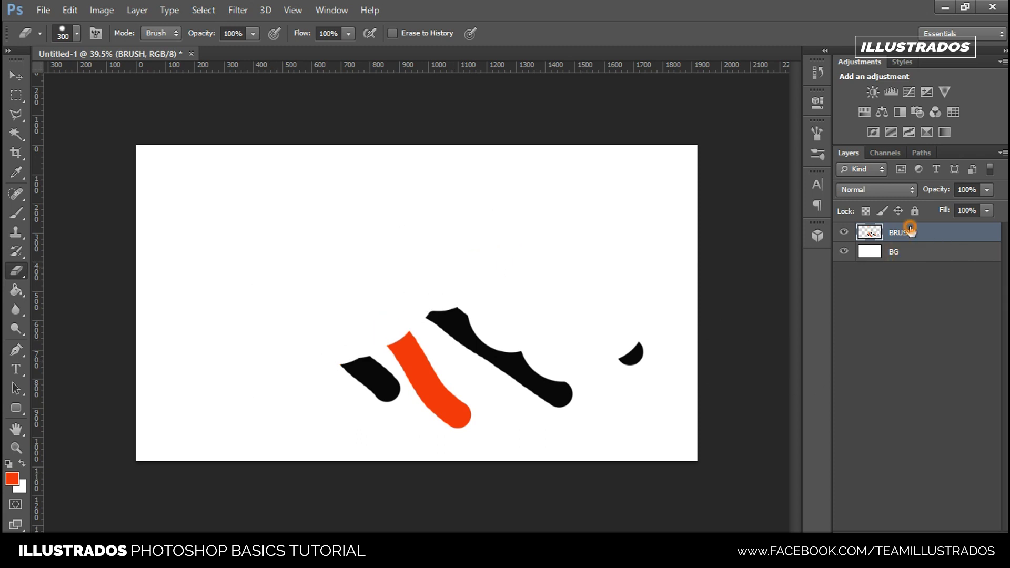
{"action": "mouse_move", "coordinate": [405, 325]}
{"action": "left_mouse_down"}
{"action": "mouse_move", "coordinate": [376, 349]}
{"action": "mouse_move", "coordinate": [485, 361]}
{"action": "mouse_move", "coordinate": [473, 428]}
{"action": "mouse_move", "coordinate": [557, 415]}
{"action": "left_mouse_up"}
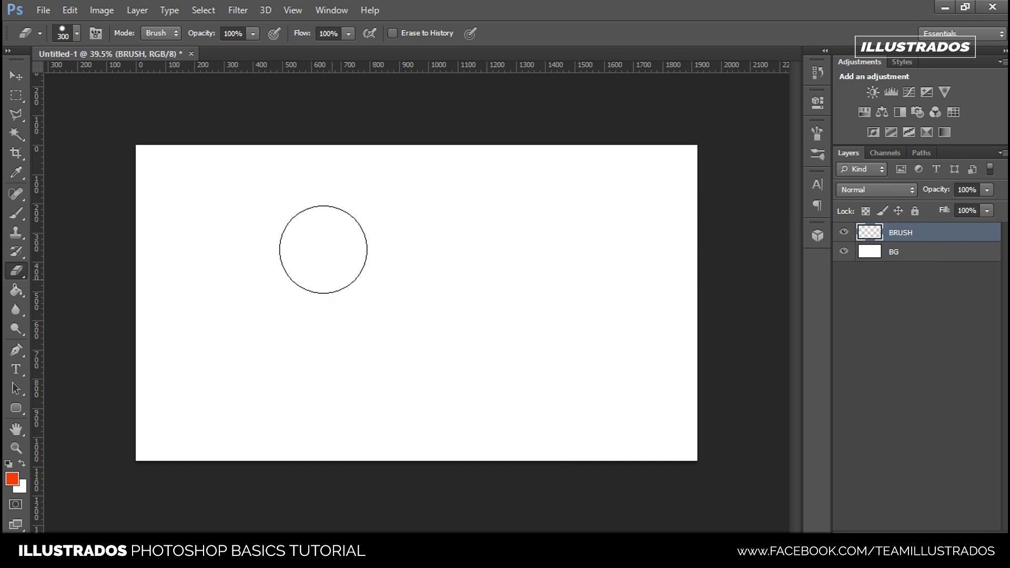
Brush three orange diagonal strokes across the canvas: left, middle and right.
{"action": "left_click", "coordinate": [21, 208]}
{"action": "left_click_drag", "start_coordinate": [228, 203], "coordinate": [459, 403]}
{"action": "left_click_drag", "start_coordinate": [376, 211], "coordinate": [575, 386]}
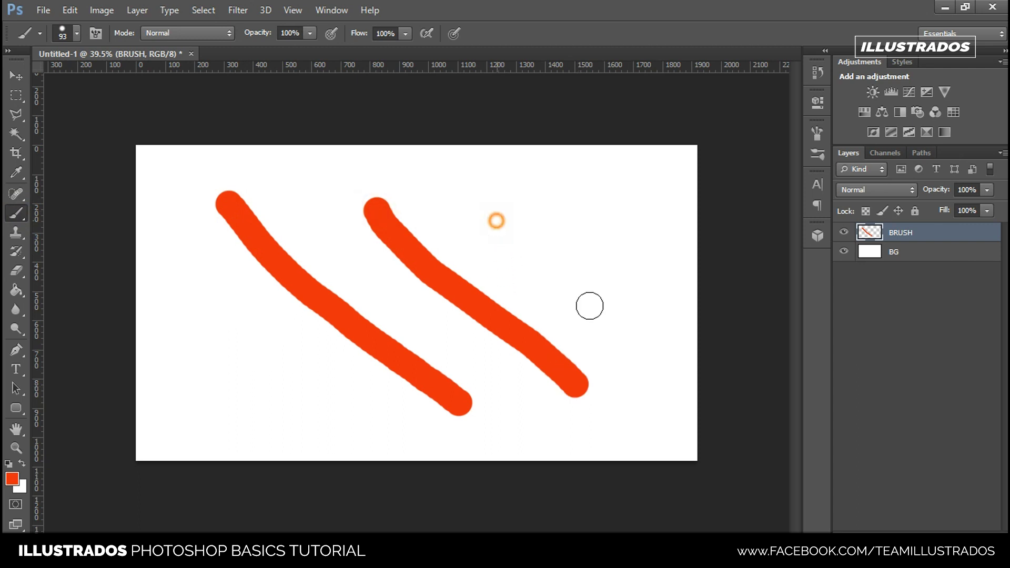
{"action": "left_click_drag", "start_coordinate": [496, 221], "coordinate": [635, 369]}
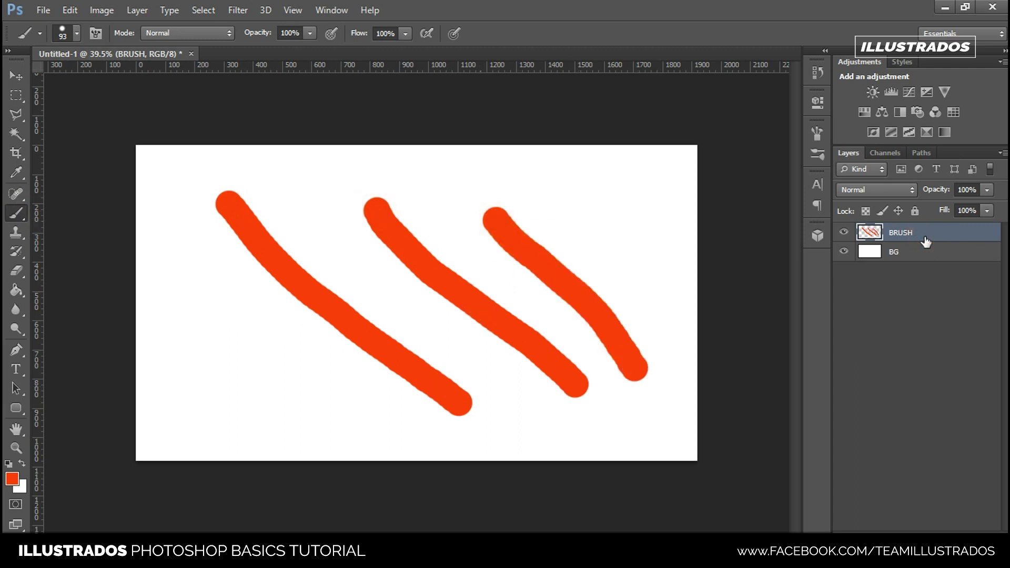
{"action": "key", "text": "ctrl+shift+n"}
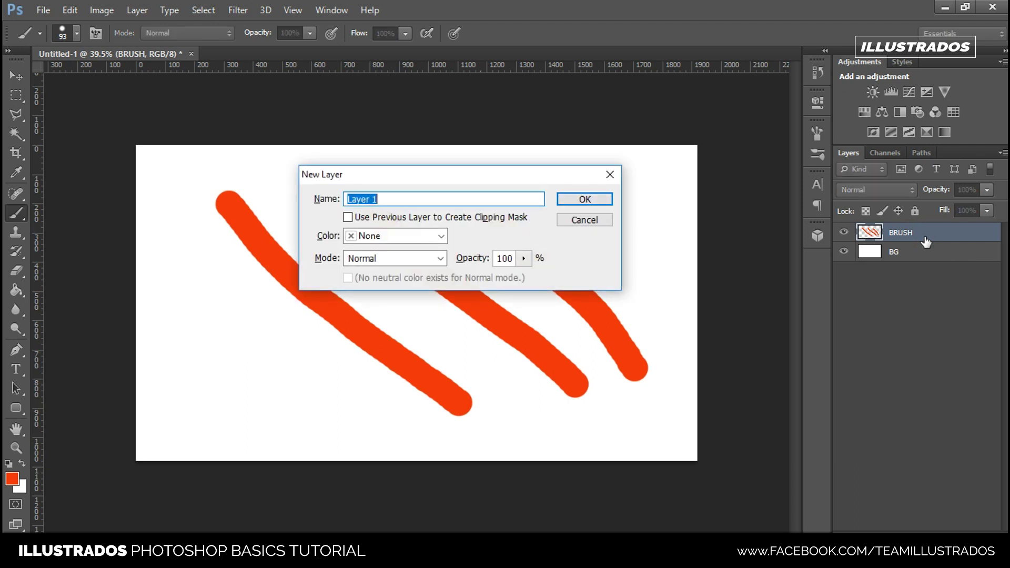
Create a layer named 'black', set a near-black foreground, and paint a thick spiral over the strokes.
{"action": "type", "text": "black"}
{"action": "key", "text": "Return"}
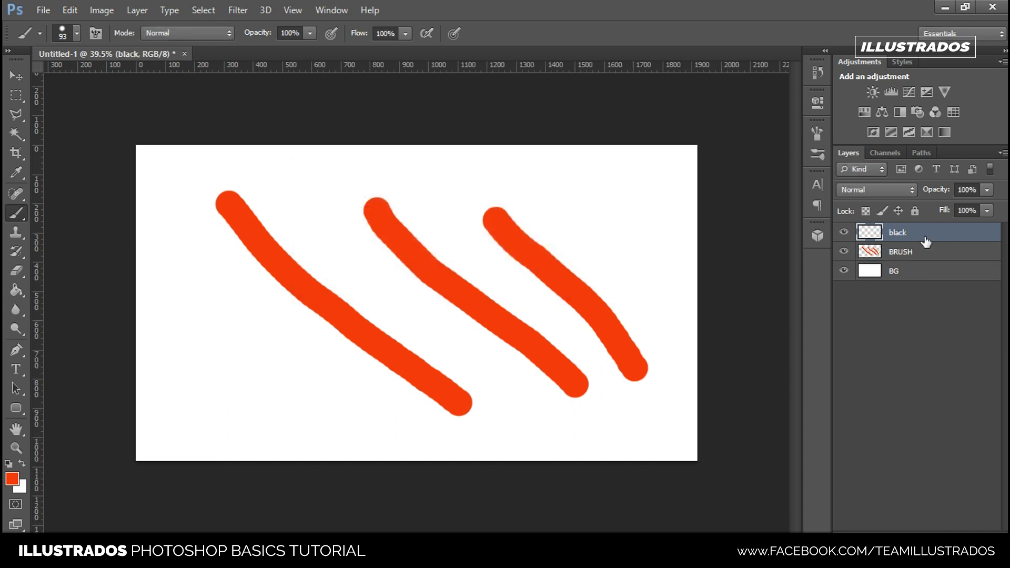
{"action": "left_click", "coordinate": [12, 480]}
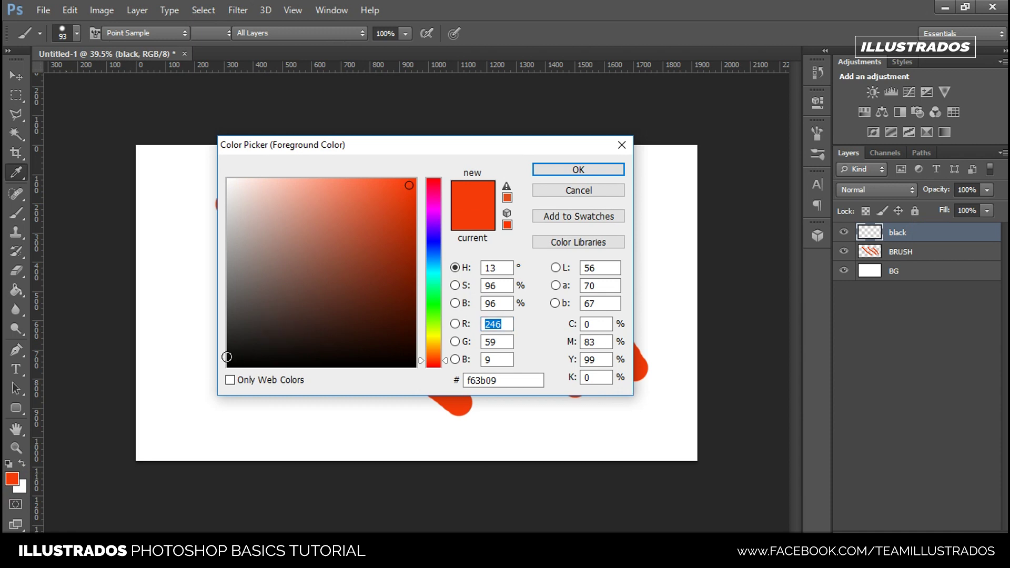
{"action": "left_click", "coordinate": [229, 357]}
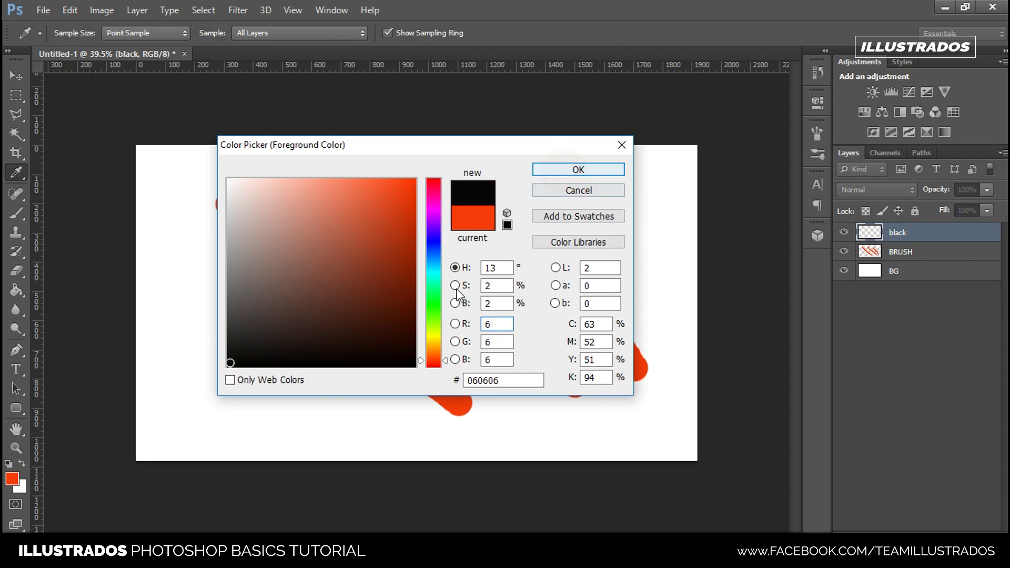
{"action": "key", "text": "Escape"}
{"action": "mouse_move", "coordinate": [550, 347]}
{"action": "left_mouse_down"}
{"action": "mouse_move", "coordinate": [298, 330]}
{"action": "mouse_move", "coordinate": [395, 289]}
{"action": "left_mouse_up"}
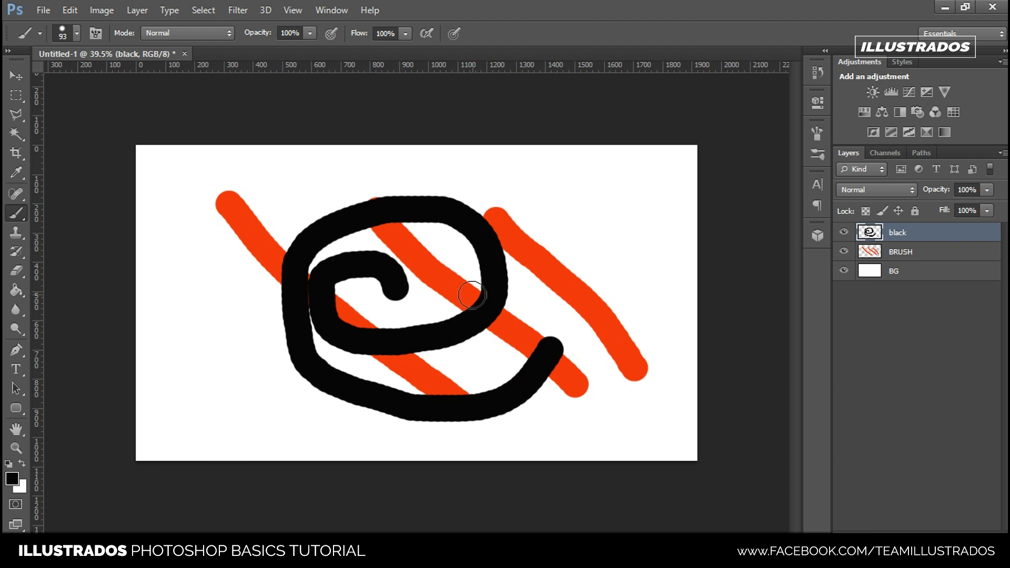
{"action": "left_click", "coordinate": [913, 272]}
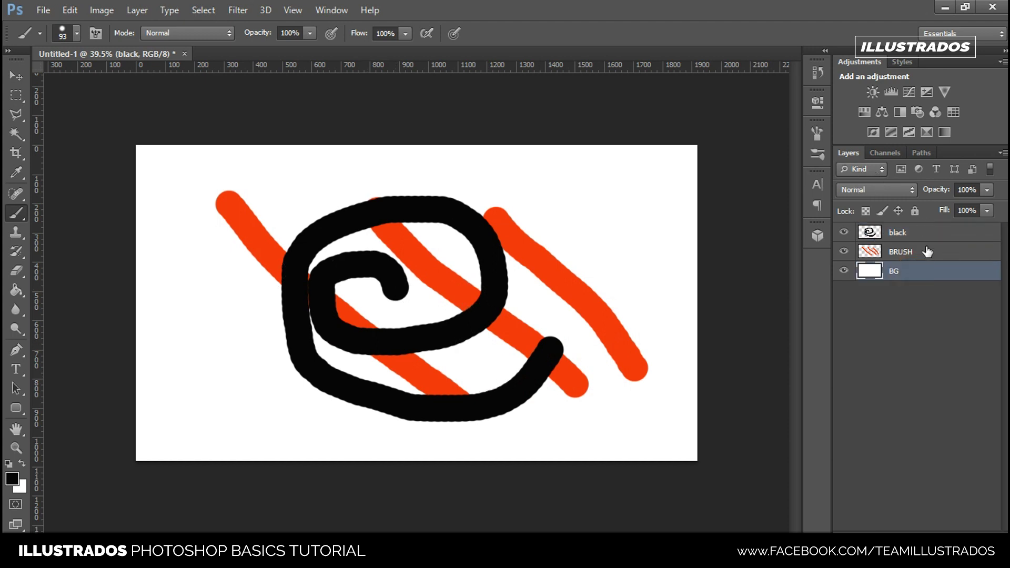
Make the black layer active and erase the top of the spiral with the Eraser (E).
{"action": "left_click", "coordinate": [917, 236]}
{"action": "left_click", "coordinate": [912, 254]}
{"action": "left_click", "coordinate": [913, 236]}
{"action": "left_click", "coordinate": [914, 271]}
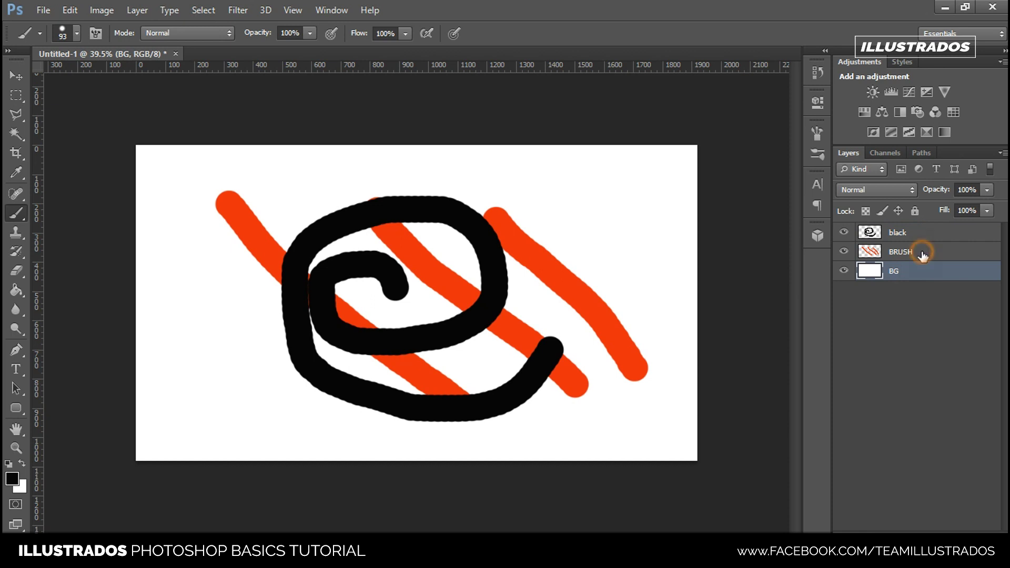
{"action": "left_click", "coordinate": [923, 255]}
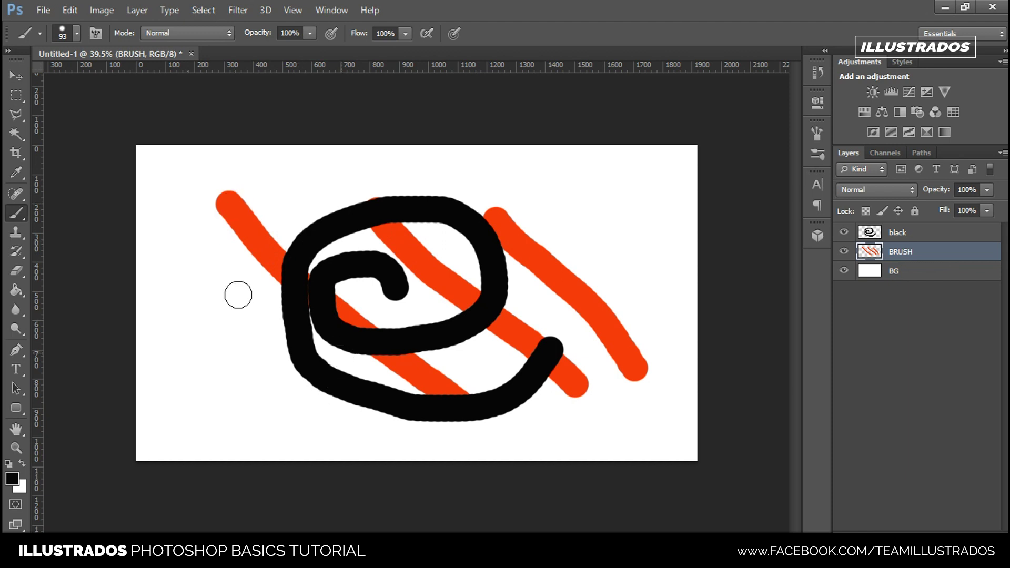
{"action": "left_click", "coordinate": [921, 236]}
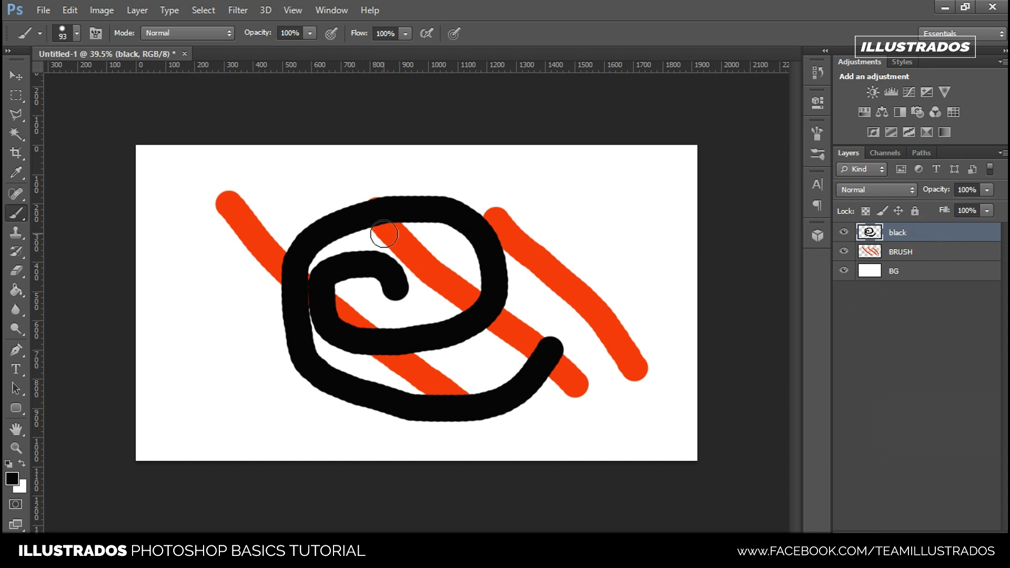
{"action": "key", "text": "e"}
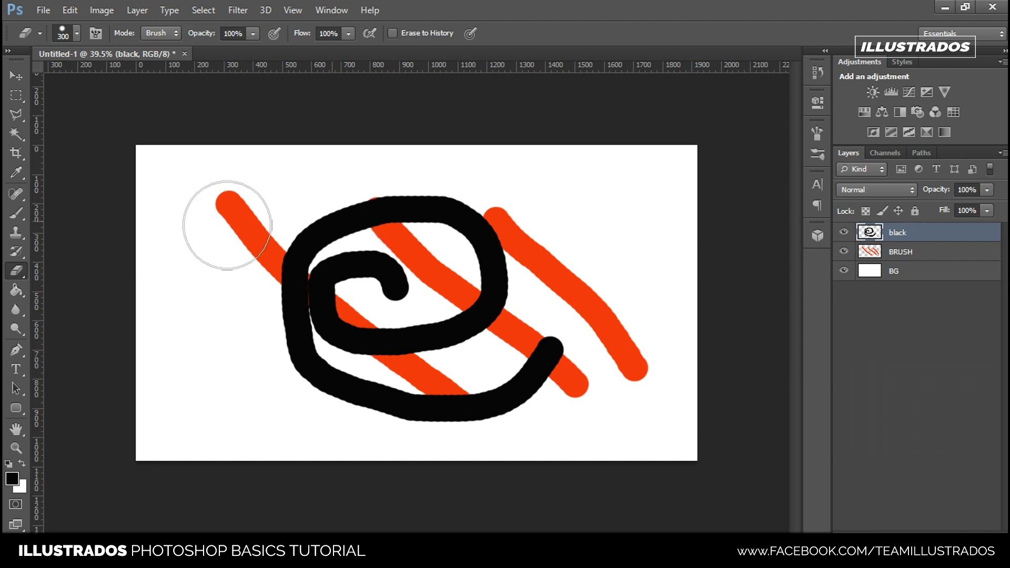
{"action": "mouse_move", "coordinate": [447, 203]}
{"action": "left_mouse_down"}
{"action": "mouse_move", "coordinate": [295, 207]}
{"action": "mouse_move", "coordinate": [302, 275]}
{"action": "mouse_move", "coordinate": [342, 259]}
{"action": "mouse_move", "coordinate": [428, 286]}
{"action": "mouse_move", "coordinate": [487, 196]}
{"action": "left_mouse_up"}
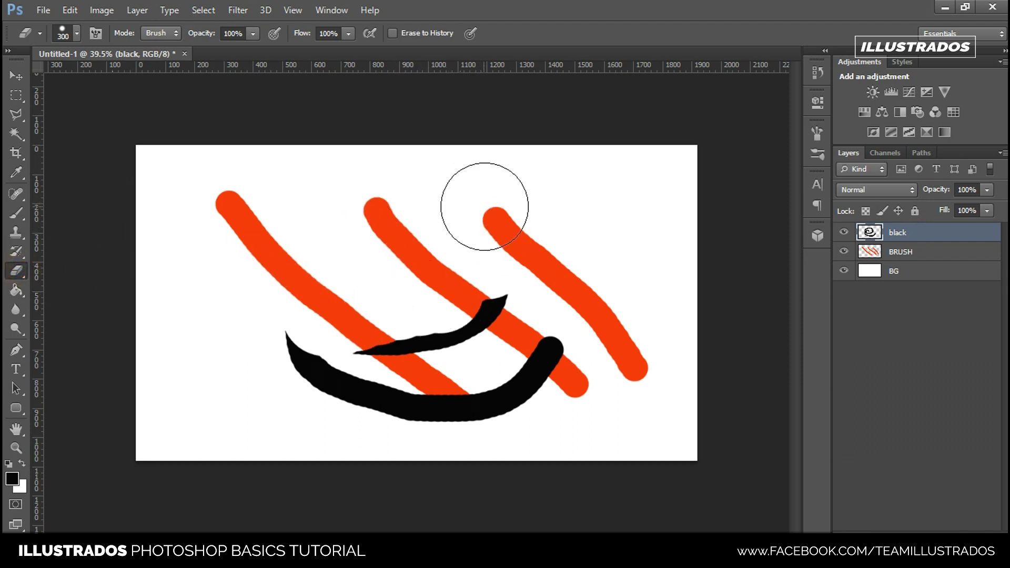
Erase the orange strokes on BRUSH and both black strokes on the black layer.
{"action": "left_click", "coordinate": [902, 254]}
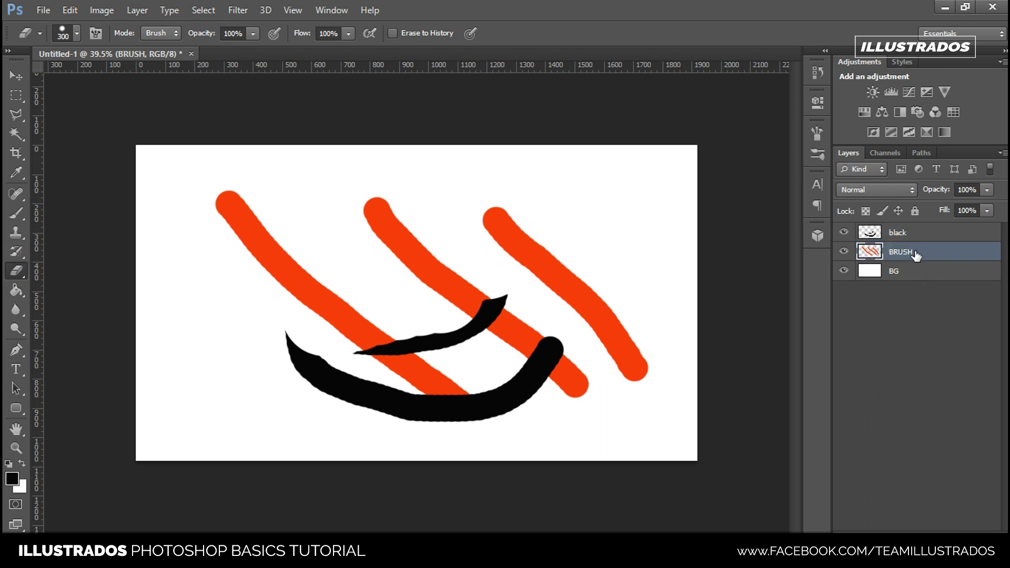
{"action": "mouse_move", "coordinate": [244, 185]}
{"action": "left_mouse_down"}
{"action": "mouse_move", "coordinate": [311, 203]}
{"action": "mouse_move", "coordinate": [268, 263]}
{"action": "left_mouse_up"}
{"action": "mouse_move", "coordinate": [476, 231]}
{"action": "left_mouse_down"}
{"action": "mouse_move", "coordinate": [372, 339]}
{"action": "mouse_move", "coordinate": [448, 308]}
{"action": "mouse_move", "coordinate": [431, 358]}
{"action": "mouse_move", "coordinate": [338, 395]}
{"action": "mouse_move", "coordinate": [566, 352]}
{"action": "mouse_move", "coordinate": [475, 394]}
{"action": "mouse_move", "coordinate": [519, 268]}
{"action": "mouse_move", "coordinate": [435, 169]}
{"action": "mouse_move", "coordinate": [422, 300]}
{"action": "mouse_move", "coordinate": [342, 300]}
{"action": "mouse_move", "coordinate": [545, 251]}
{"action": "left_mouse_up"}
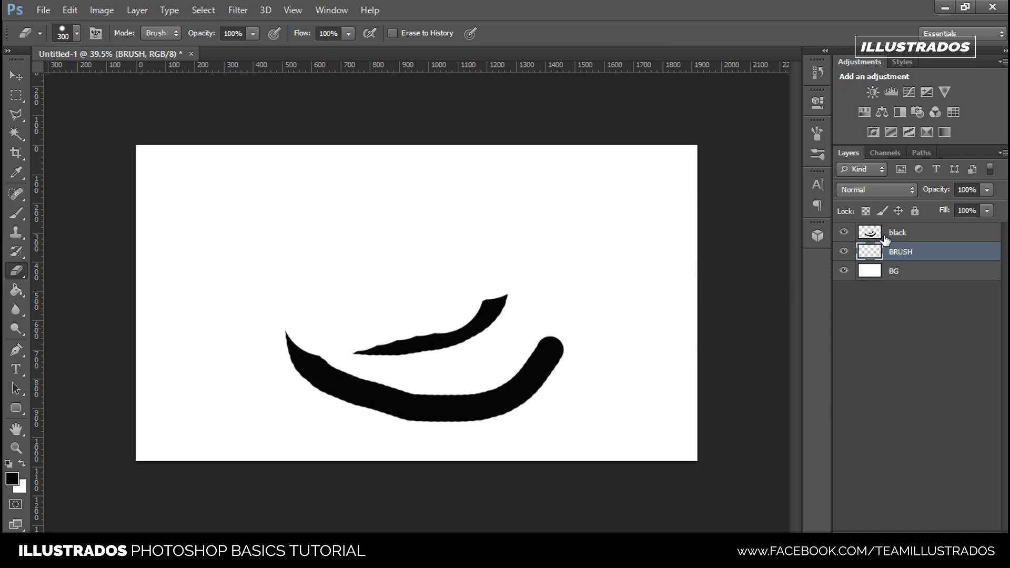
{"action": "left_click", "coordinate": [887, 241]}
{"action": "left_click", "coordinate": [896, 253]}
{"action": "left_click", "coordinate": [898, 235]}
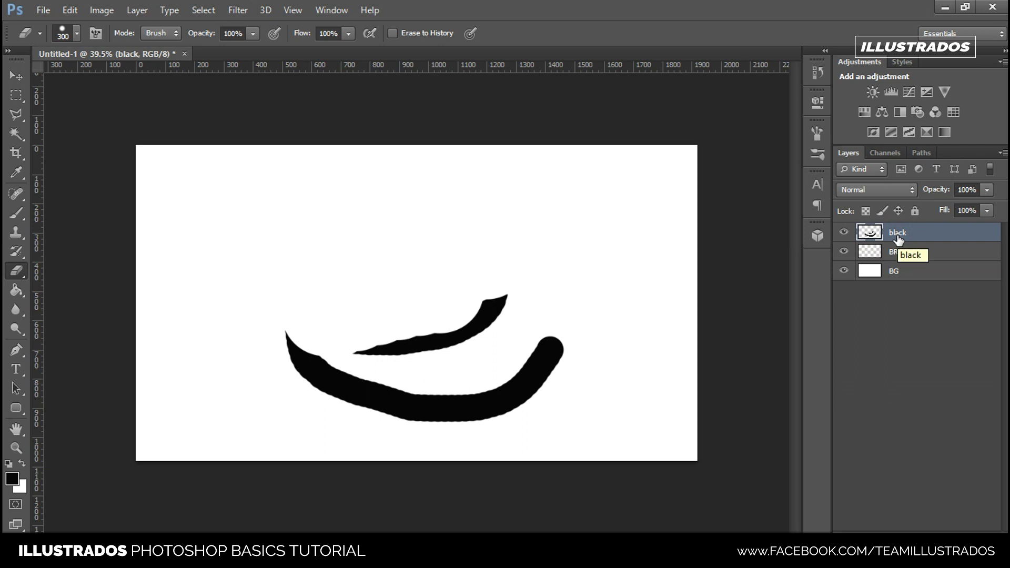
{"action": "mouse_move", "coordinate": [500, 315]}
{"action": "left_mouse_down"}
{"action": "mouse_move", "coordinate": [264, 401]}
{"action": "mouse_move", "coordinate": [440, 394]}
{"action": "left_mouse_up"}
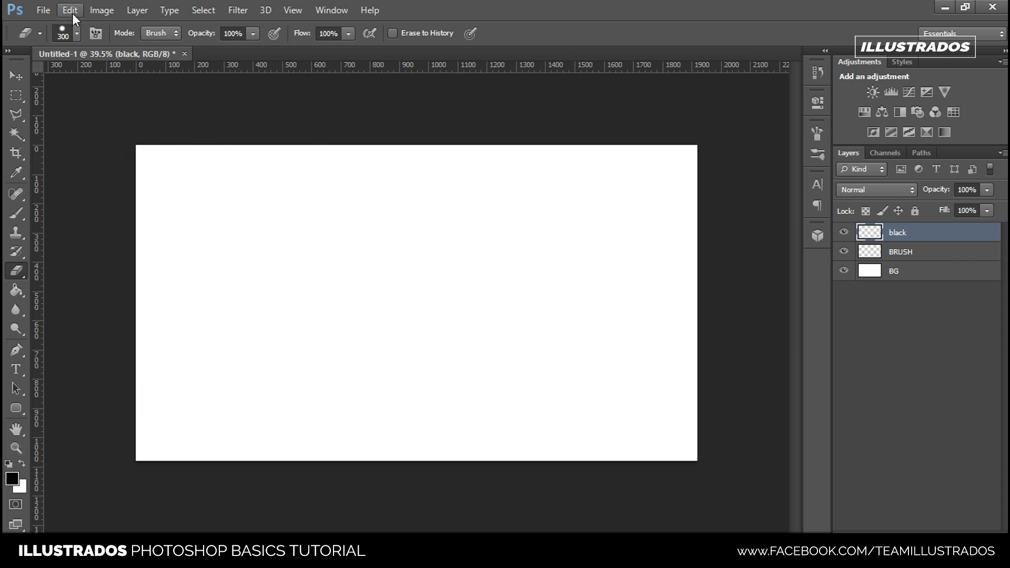
Zoom the canvas out slightly and delete the black and BRUSH layers.
{"action": "left_click", "coordinate": [15, 448]}
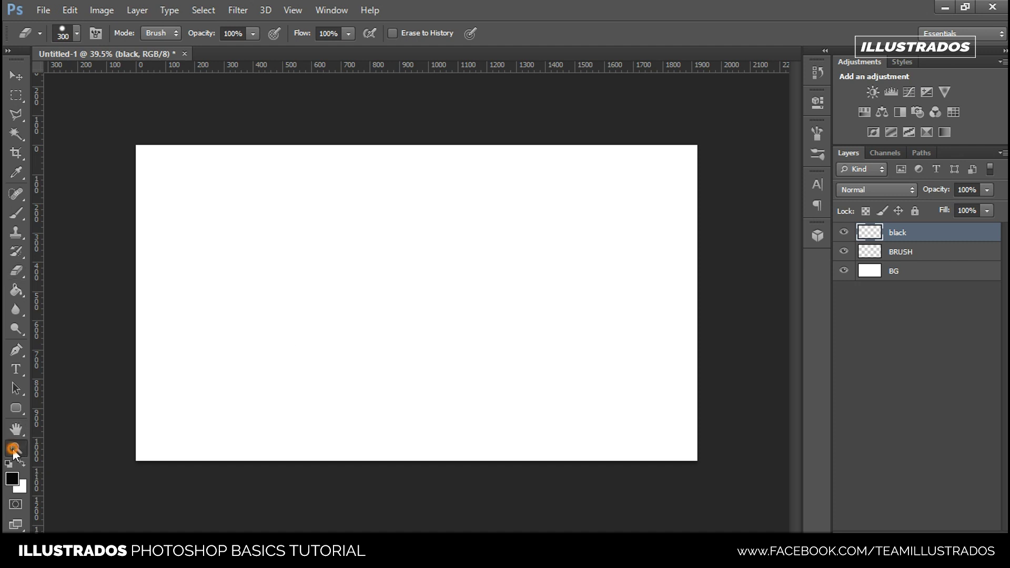
{"action": "mouse_move", "coordinate": [451, 338]}
{"action": "left_mouse_down"}
{"action": "mouse_move", "coordinate": [439, 352]}
{"action": "mouse_move", "coordinate": [447, 347]}
{"action": "left_mouse_up"}
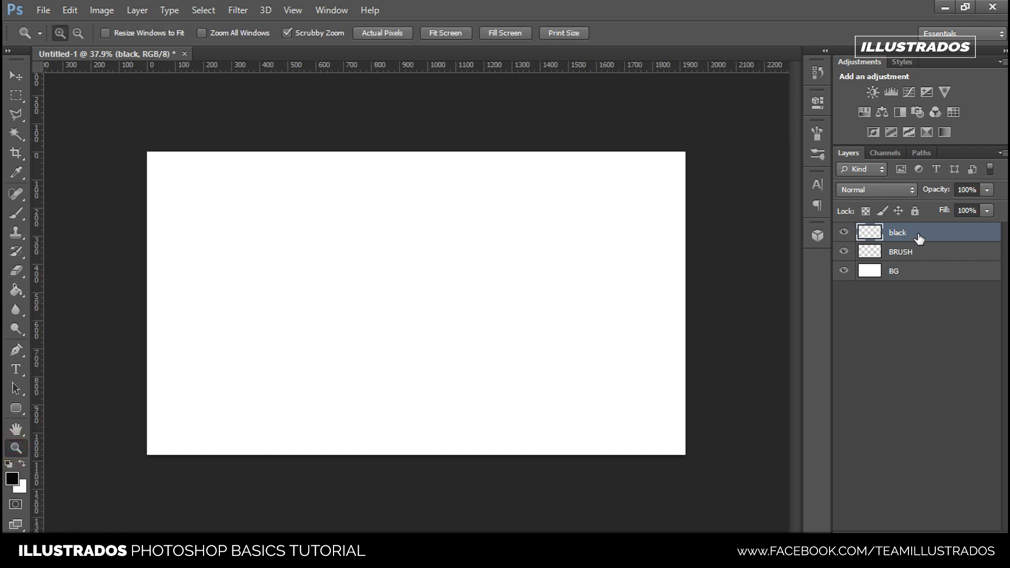
{"action": "key", "text": "Delete"}
{"action": "key", "text": "Delete"}
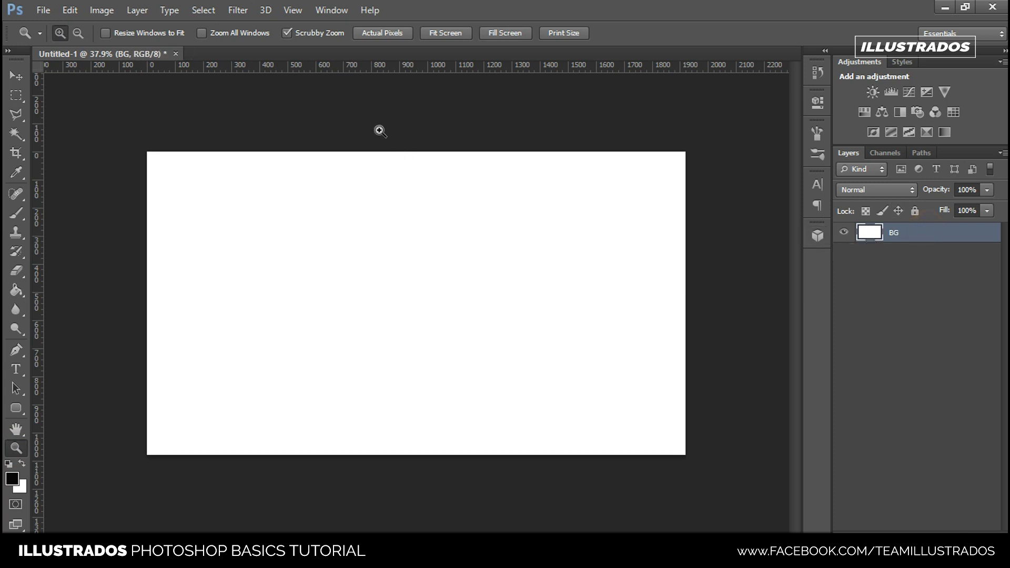
{"action": "left_click", "coordinate": [47, 9]}
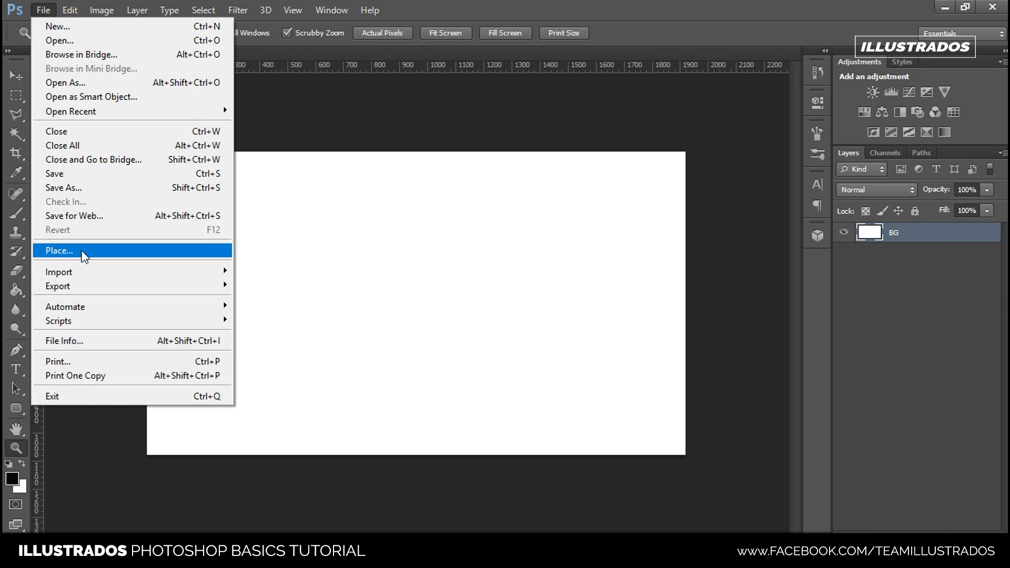
Place the corals image file into the document with File > Place.
{"action": "left_click", "coordinate": [78, 252]}
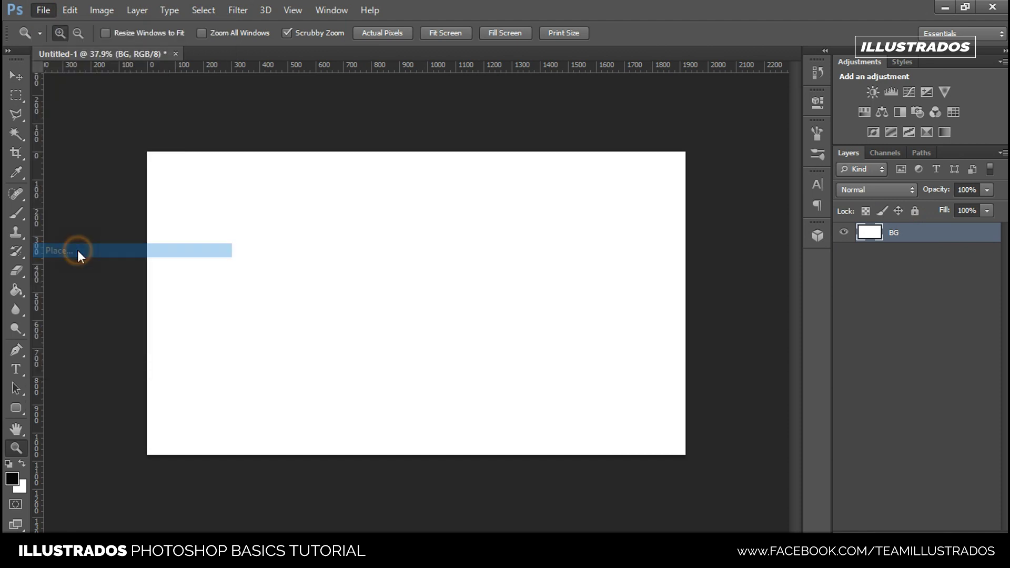
{"action": "left_click", "coordinate": [403, 156]}
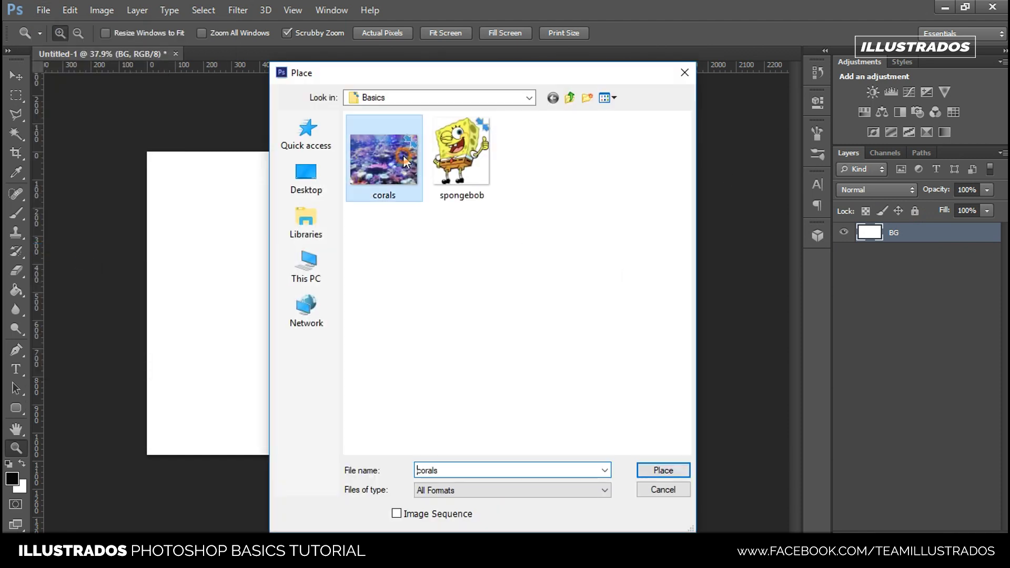
{"action": "left_click", "coordinate": [461, 158]}
{"action": "left_click_drag", "start_coordinate": [446, 84], "coordinate": [519, 69]}
{"action": "left_click", "coordinate": [453, 144]}
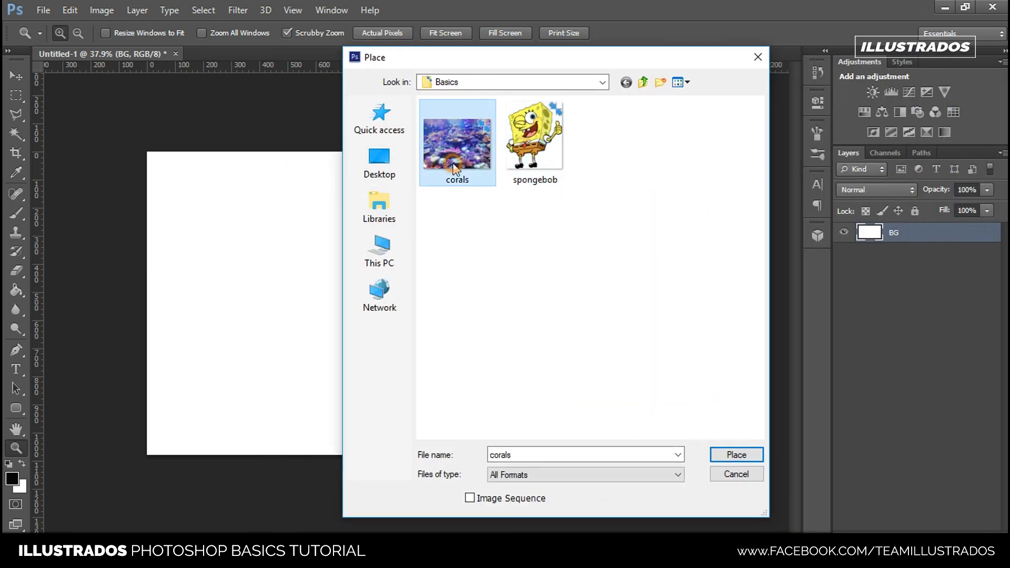
{"action": "left_click", "coordinate": [736, 455]}
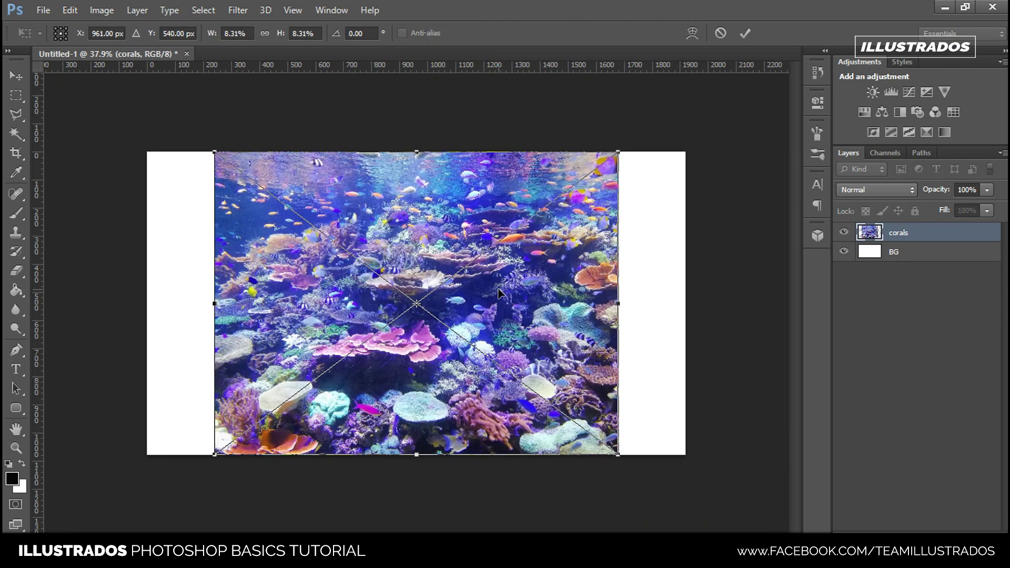
Move and enlarge the placed corals photo until it overfills the canvas, then commit the transform.
{"action": "left_click_drag", "start_coordinate": [518, 284], "coordinate": [438, 249]}
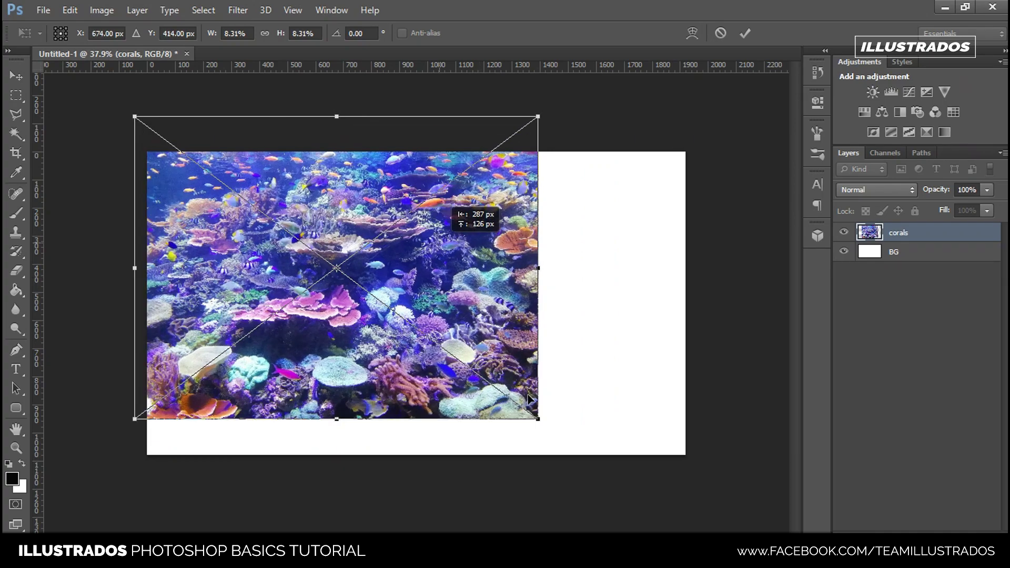
{"action": "left_click_drag", "start_coordinate": [563, 322], "coordinate": [517, 352]}
{"action": "left_click_drag", "start_coordinate": [521, 259], "coordinate": [551, 241]}
{"action": "left_click_drag", "start_coordinate": [527, 285], "coordinate": [486, 266]}
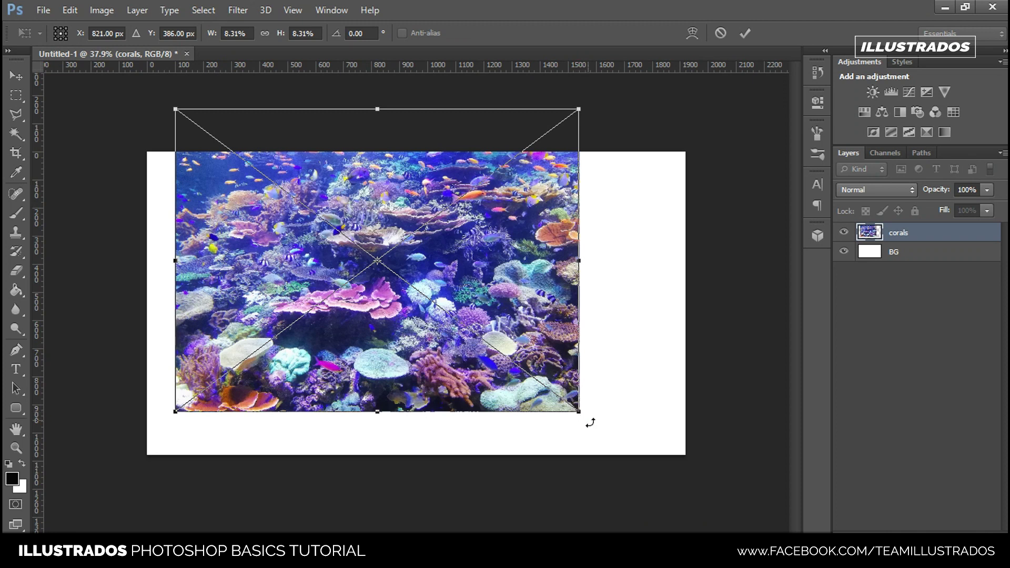
{"action": "left_click_drag", "start_coordinate": [584, 417], "coordinate": [624, 430]}
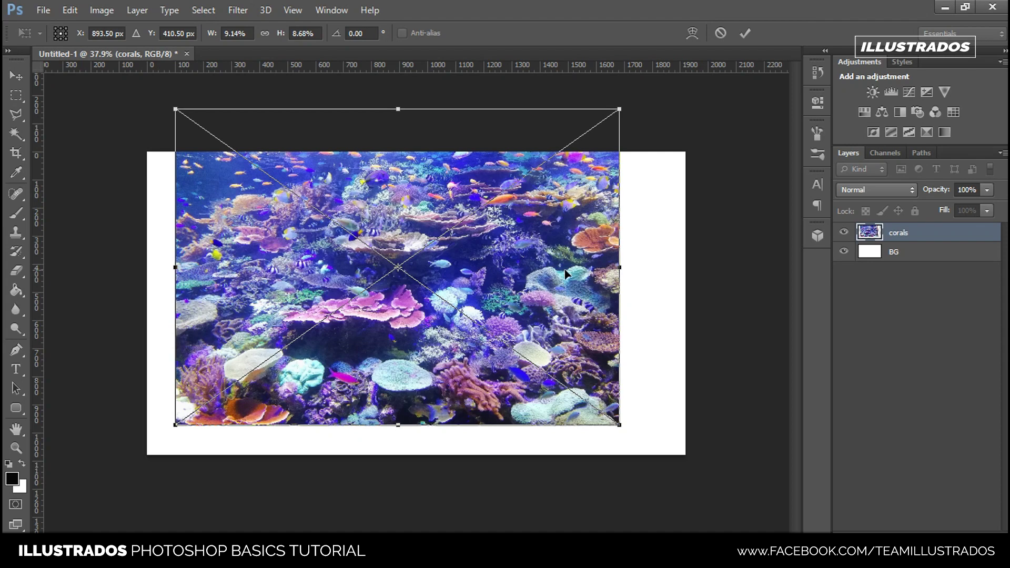
{"action": "mouse_move", "coordinate": [173, 267]}
{"action": "left_mouse_down"}
{"action": "mouse_move", "coordinate": [148, 267]}
{"action": "mouse_move", "coordinate": [190, 267]}
{"action": "left_mouse_up"}
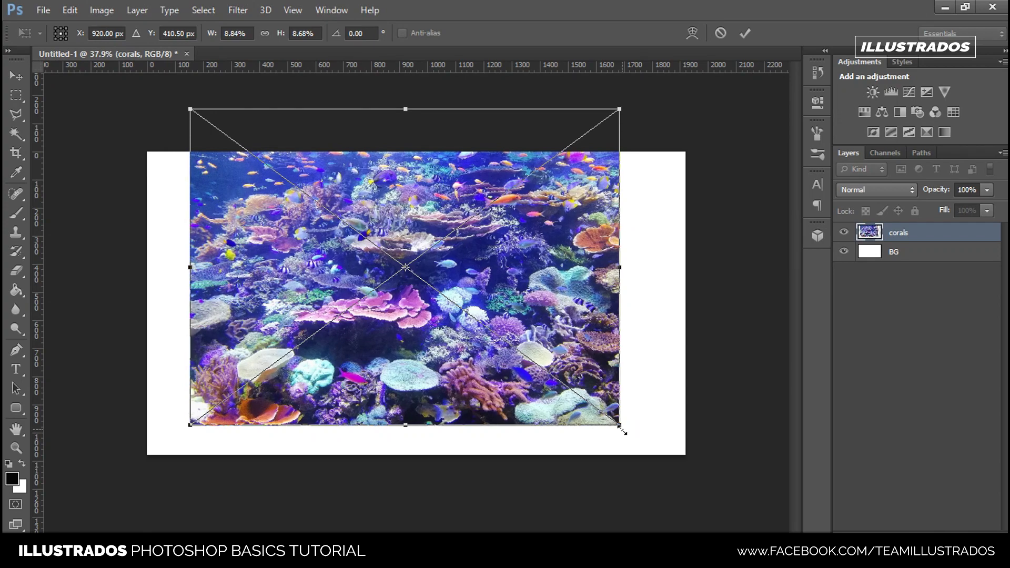
{"action": "left_click_drag", "start_coordinate": [638, 440], "coordinate": [547, 380]}
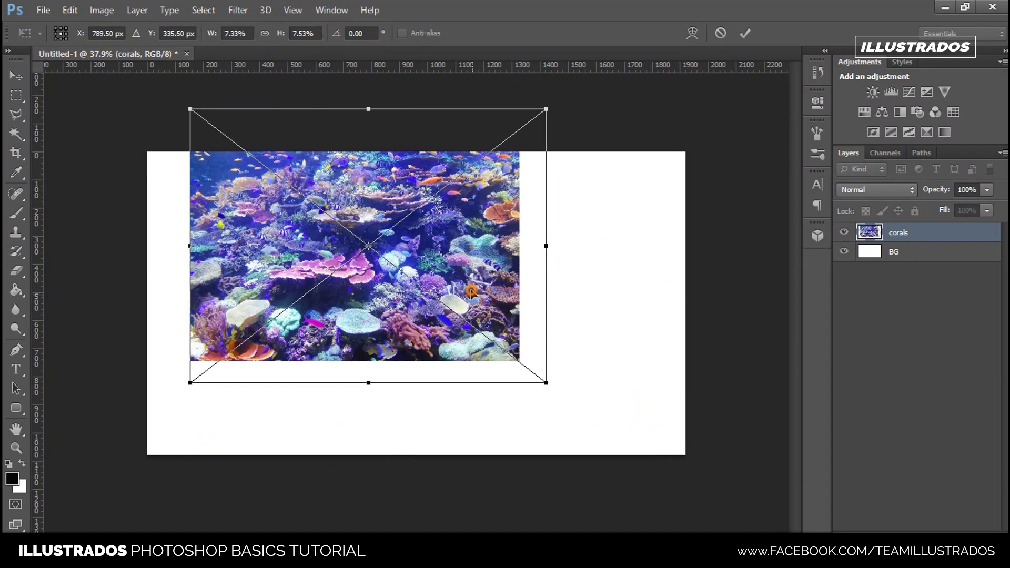
{"action": "left_click_drag", "start_coordinate": [466, 297], "coordinate": [340, 280]}
{"action": "left_click_drag", "start_coordinate": [496, 399], "coordinate": [752, 508]}
{"action": "mouse_move", "coordinate": [638, 384]}
{"action": "left_mouse_down"}
{"action": "mouse_move", "coordinate": [644, 371]}
{"action": "mouse_move", "coordinate": [638, 384]}
{"action": "left_mouse_up"}
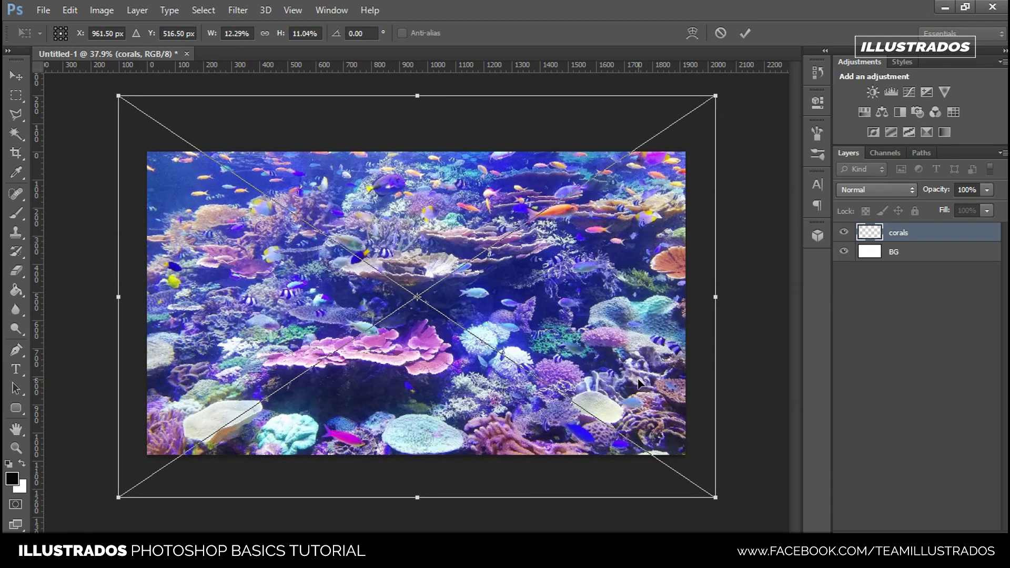
{"action": "left_click", "coordinate": [746, 33]}
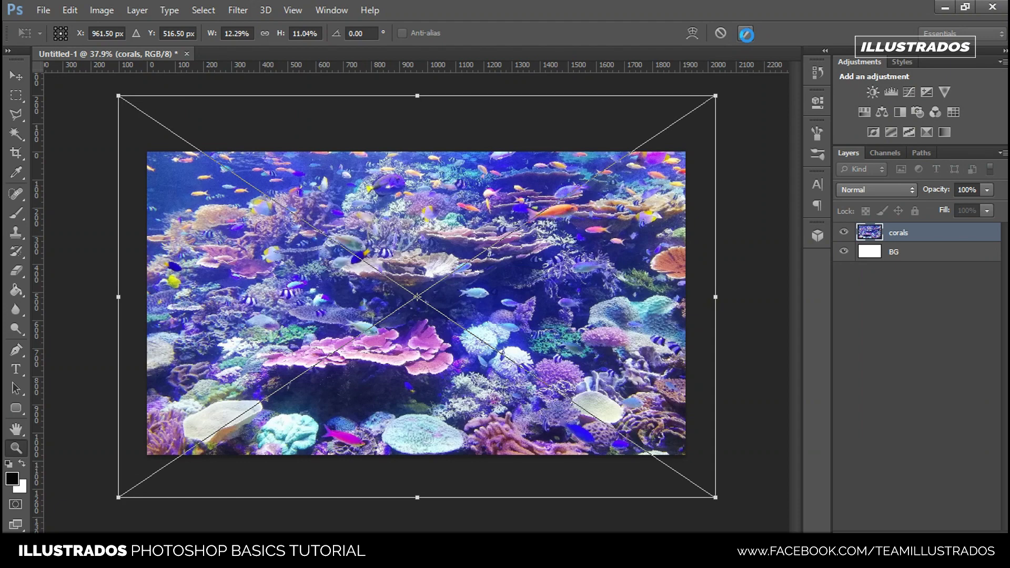
Zoom in and out to inspect the reef, then make the corals layer active.
{"action": "left_click_drag", "start_coordinate": [460, 283], "coordinate": [445, 262]}
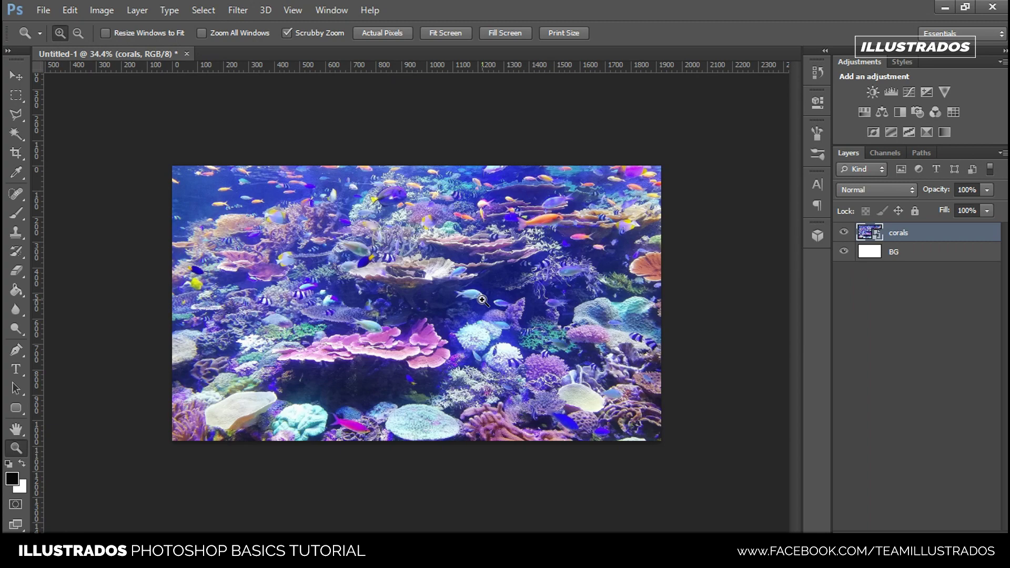
{"action": "left_click", "coordinate": [481, 293]}
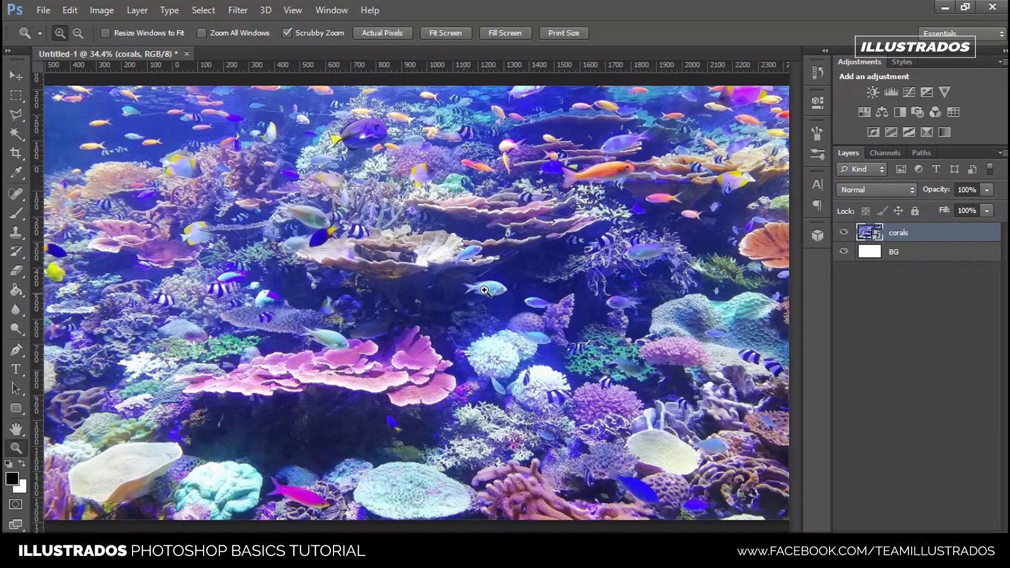
{"action": "left_click", "coordinate": [914, 247]}
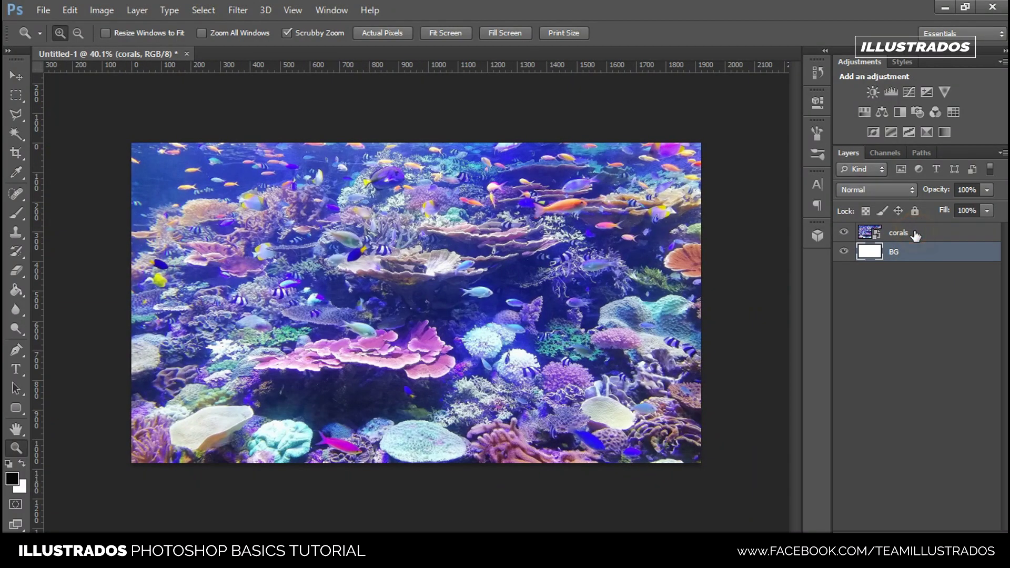
{"action": "left_click", "coordinate": [915, 234]}
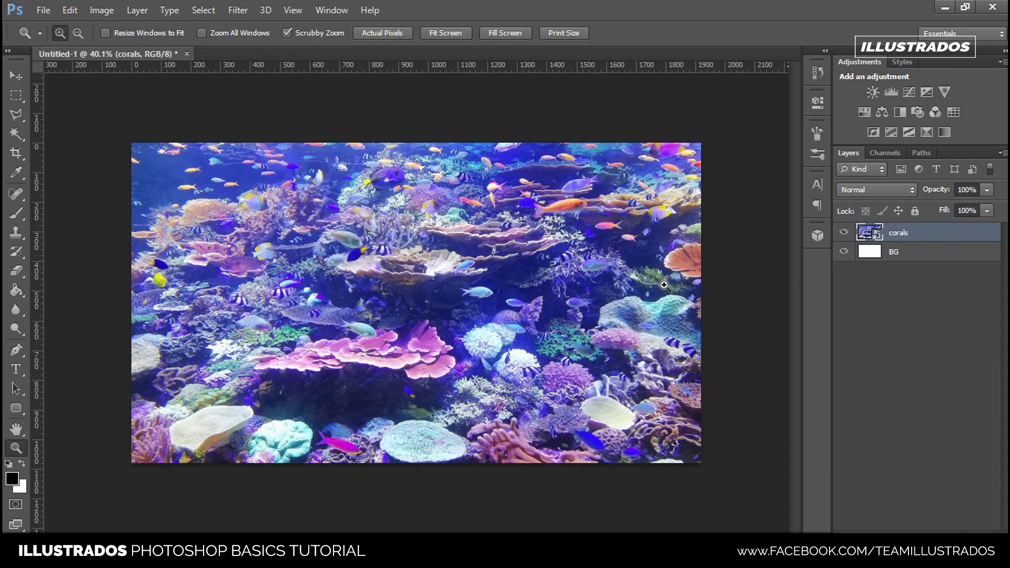
{"action": "left_click_drag", "start_coordinate": [574, 285], "coordinate": [561, 284]}
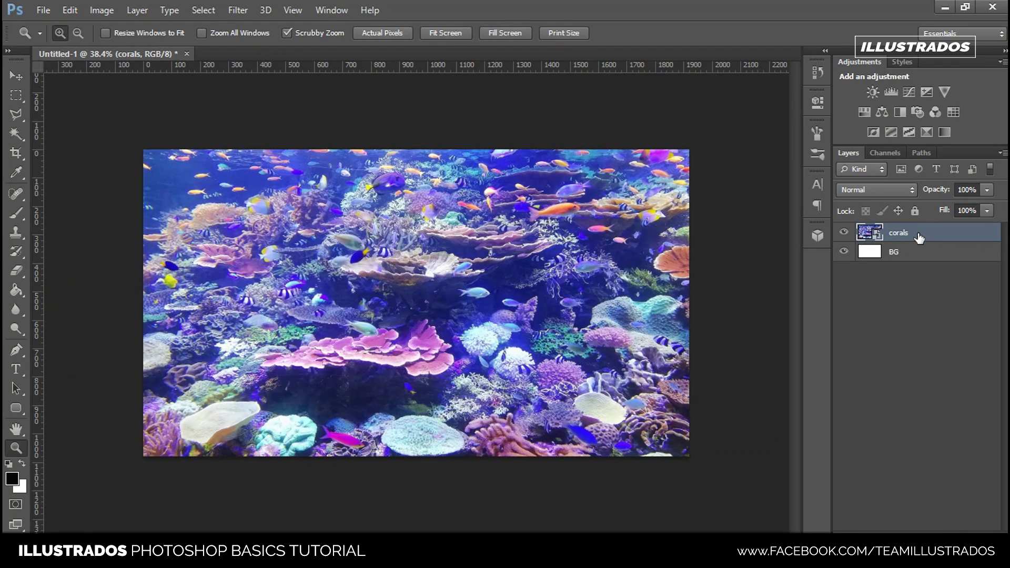
{"action": "left_click_drag", "start_coordinate": [501, 277], "coordinate": [514, 272]}
{"action": "left_click", "coordinate": [43, 10]}
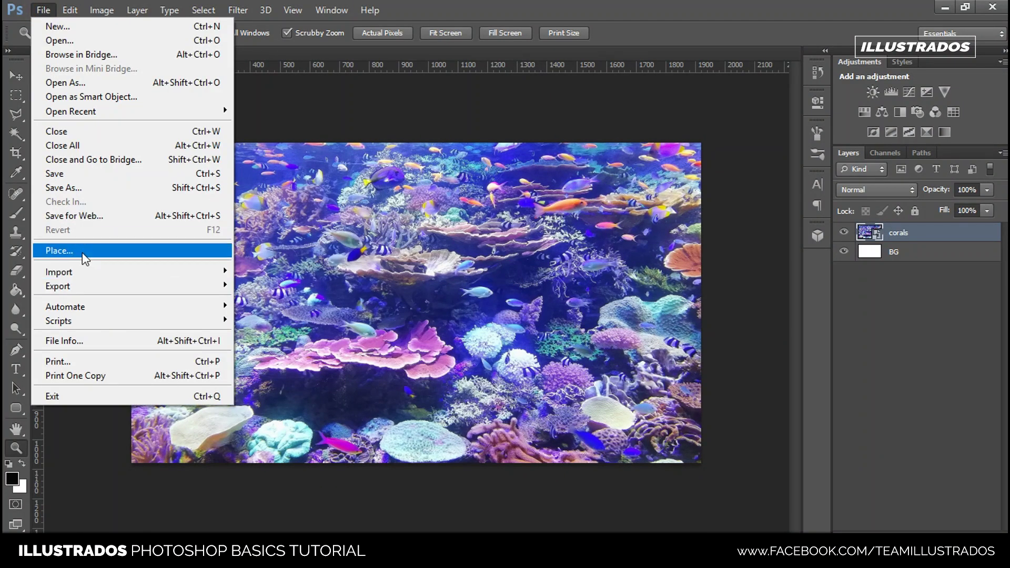
Place the spongebob image, shrink it to about 31%, move it right and down, and commit.
{"action": "left_click", "coordinate": [82, 252]}
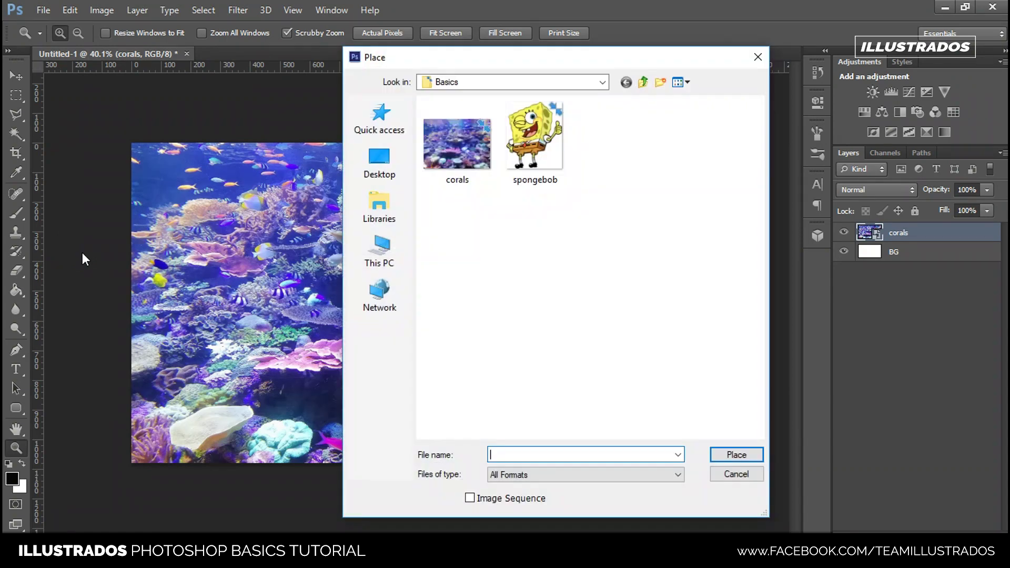
{"action": "left_click", "coordinate": [516, 163]}
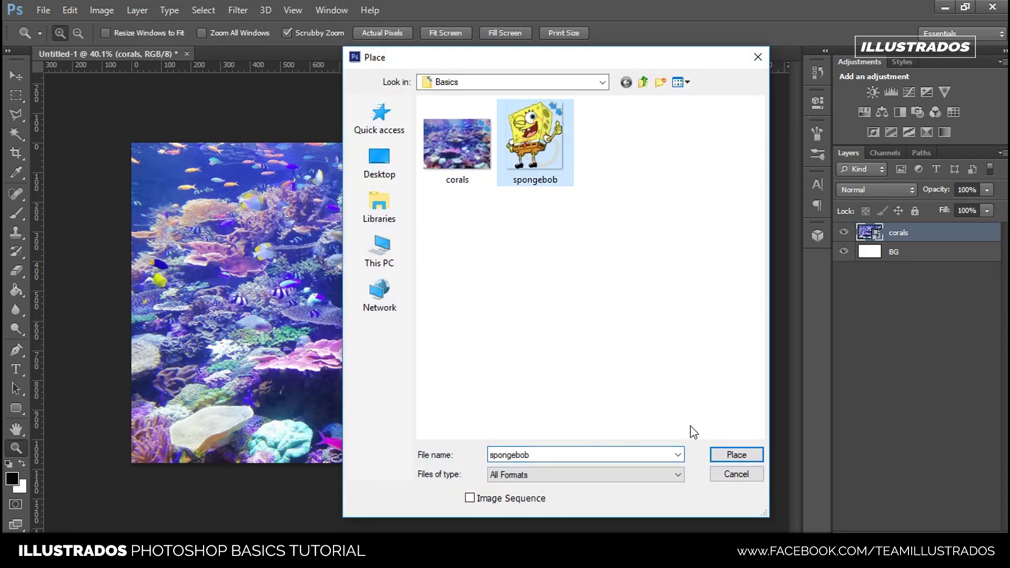
{"action": "left_click", "coordinate": [743, 456]}
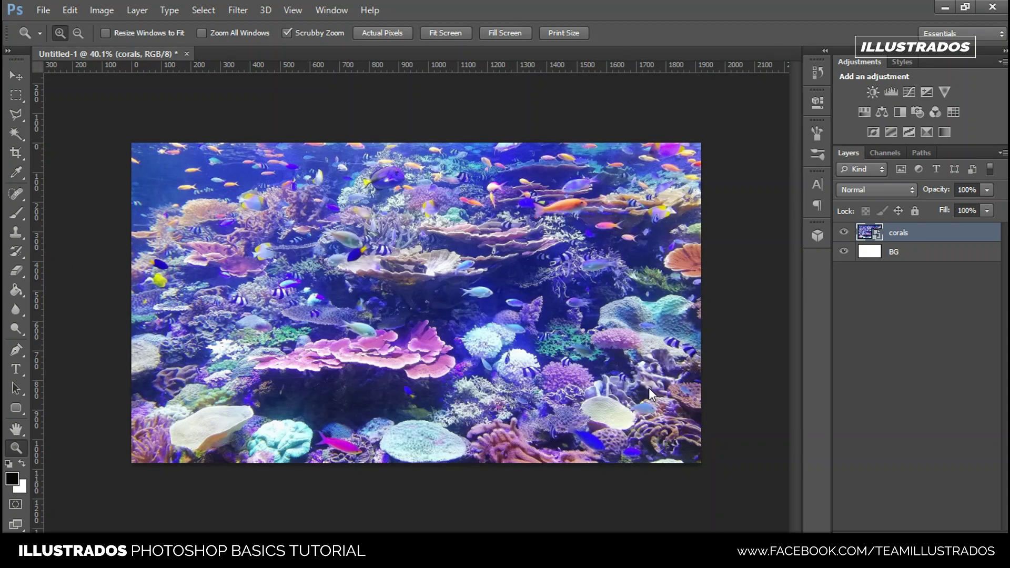
{"action": "left_click_drag", "start_coordinate": [550, 461], "coordinate": [523, 421]}
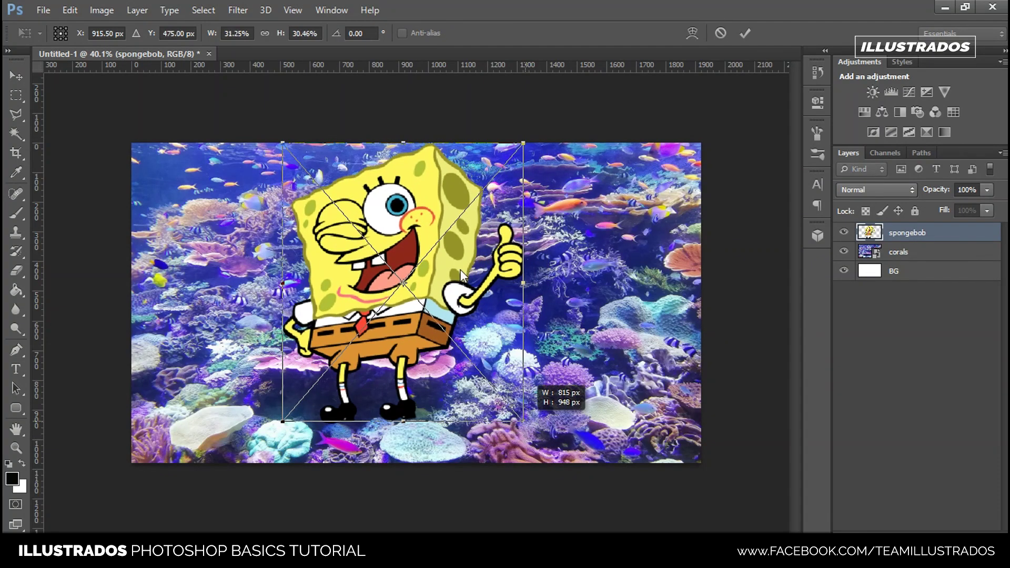
{"action": "left_click_drag", "start_coordinate": [460, 269], "coordinate": [489, 288]}
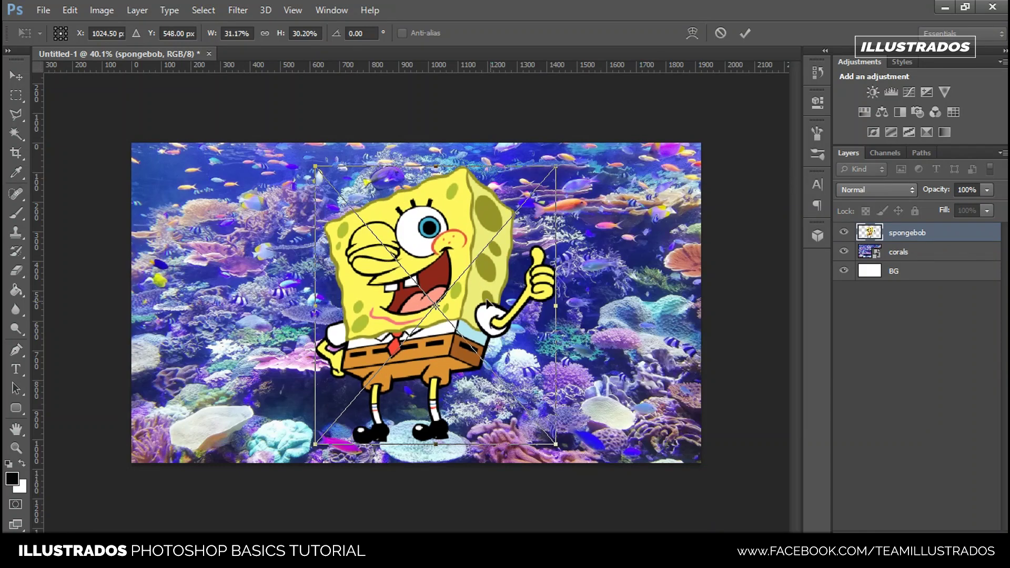
{"action": "left_click", "coordinate": [744, 34]}
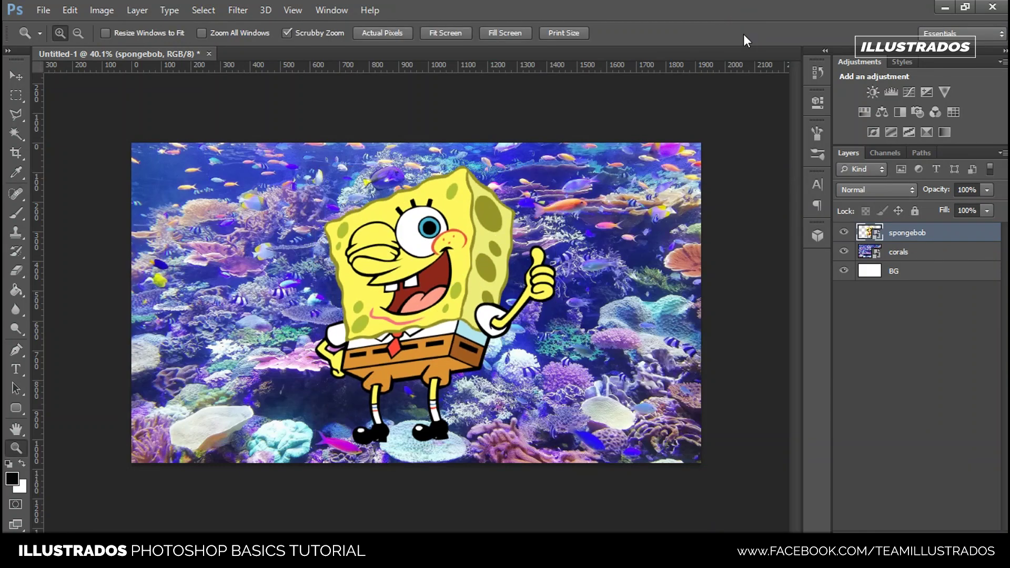
Drag SpongeBob with the Move tool (V) to a new spot over the reef.
{"action": "left_click_drag", "start_coordinate": [433, 289], "coordinate": [446, 305]}
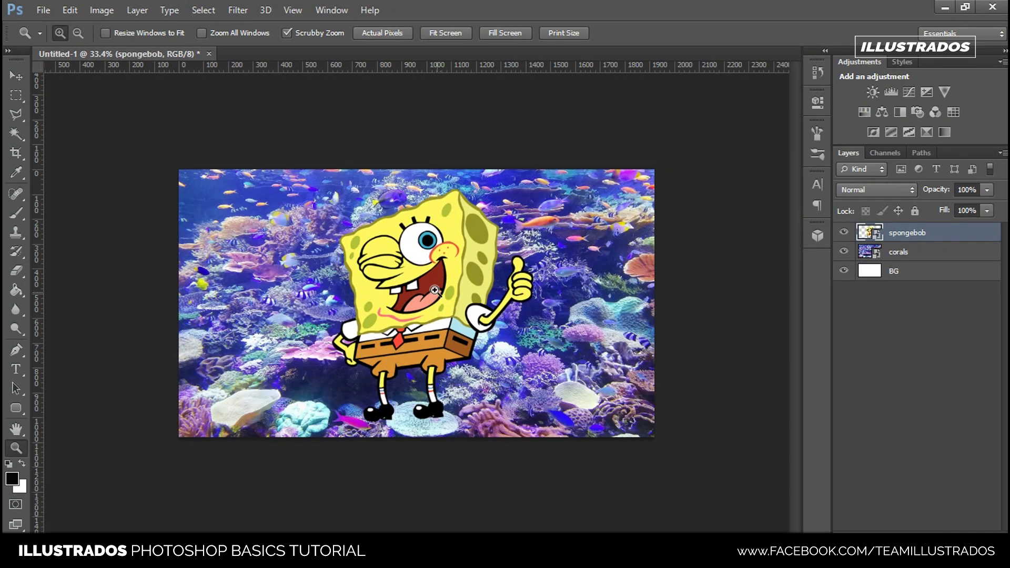
{"action": "key", "text": "v"}
{"action": "left_click_drag", "start_coordinate": [442, 296], "coordinate": [323, 285]}
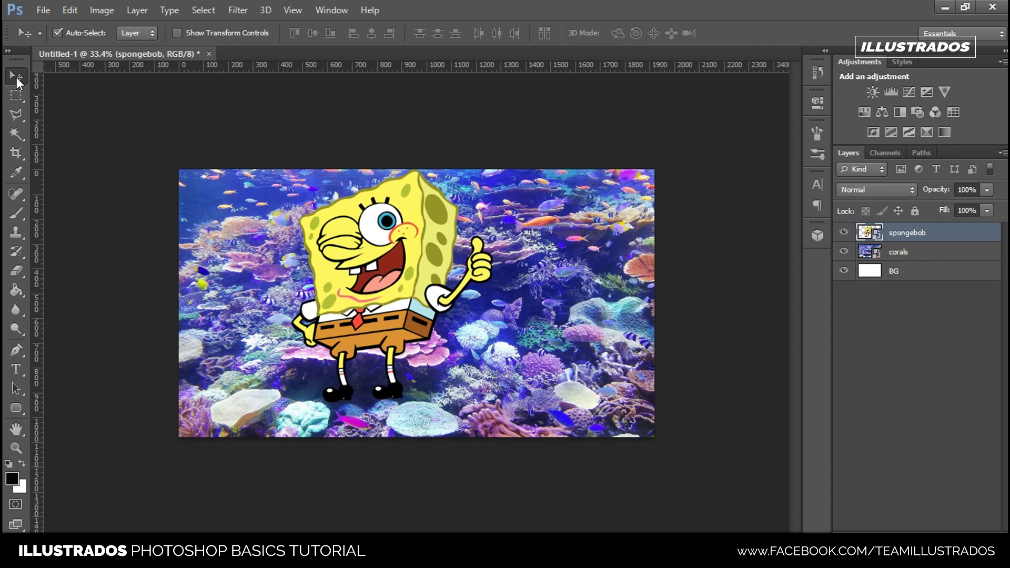
{"action": "left_click_drag", "start_coordinate": [376, 263], "coordinate": [326, 225]}
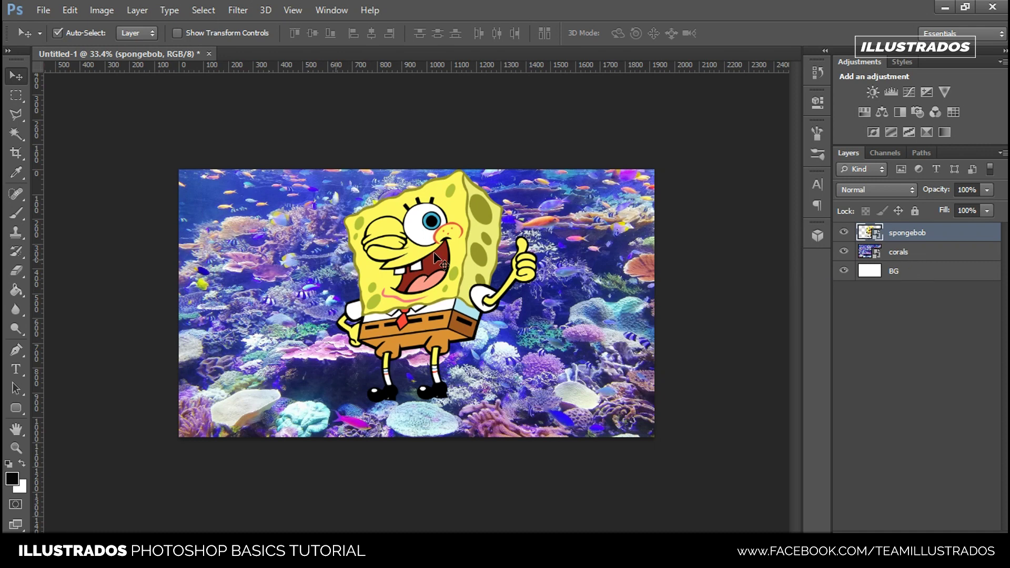
{"action": "mouse_move", "coordinate": [425, 271]}
{"action": "left_mouse_down"}
{"action": "mouse_move", "coordinate": [440, 276]}
{"action": "mouse_move", "coordinate": [427, 279]}
{"action": "left_mouse_up"}
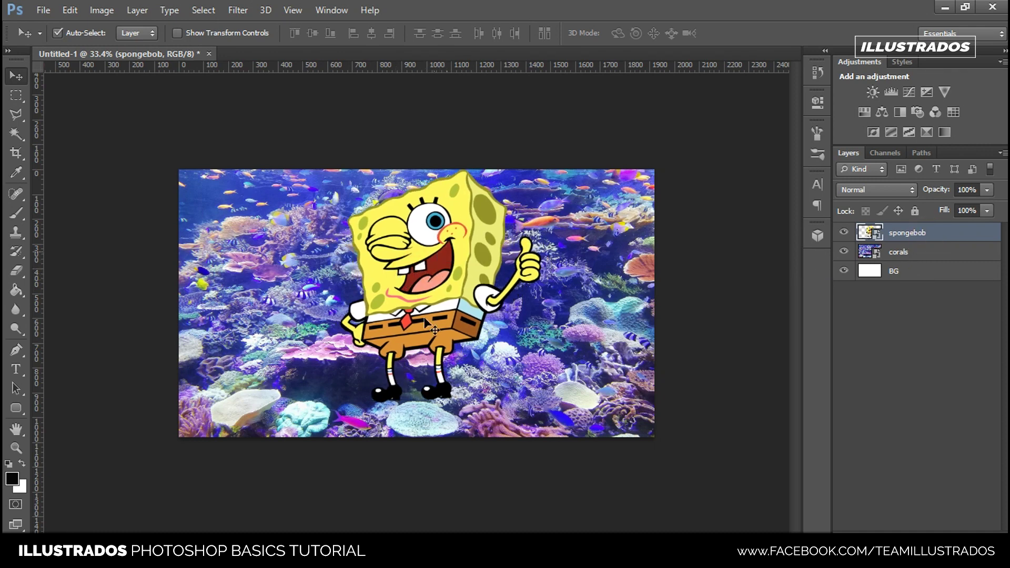
Shift the corals photo slightly left and down and fine-tune SpongeBob's position.
{"action": "left_click", "coordinate": [911, 254]}
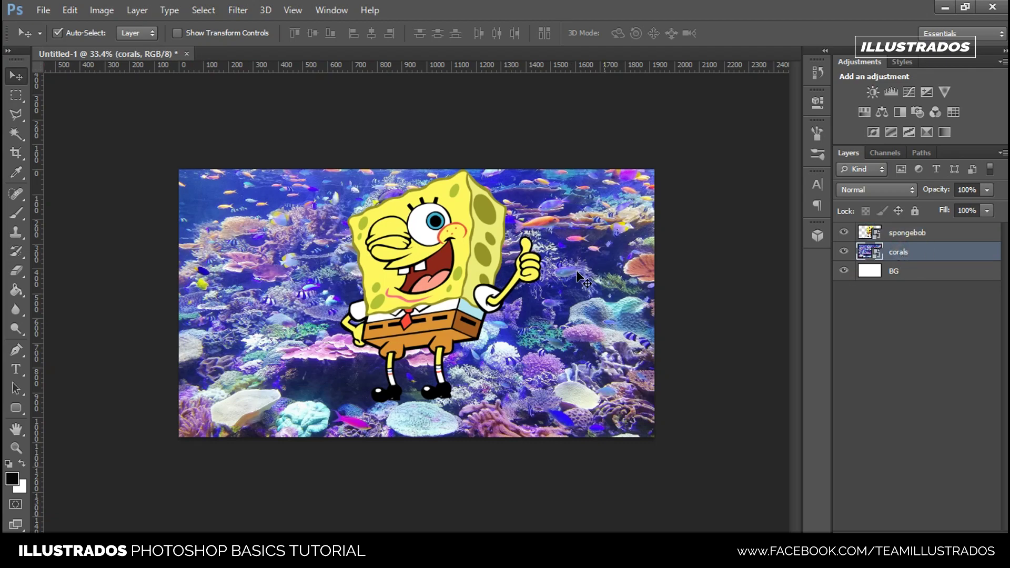
{"action": "mouse_move", "coordinate": [608, 250]}
{"action": "left_mouse_down"}
{"action": "mouse_move", "coordinate": [647, 200]}
{"action": "mouse_move", "coordinate": [658, 202]}
{"action": "mouse_move", "coordinate": [523, 228]}
{"action": "mouse_move", "coordinate": [509, 199]}
{"action": "mouse_move", "coordinate": [614, 248]}
{"action": "mouse_move", "coordinate": [588, 253]}
{"action": "mouse_move", "coordinate": [594, 260]}
{"action": "left_mouse_up"}
{"action": "left_click_drag", "start_coordinate": [479, 250], "coordinate": [474, 258]}
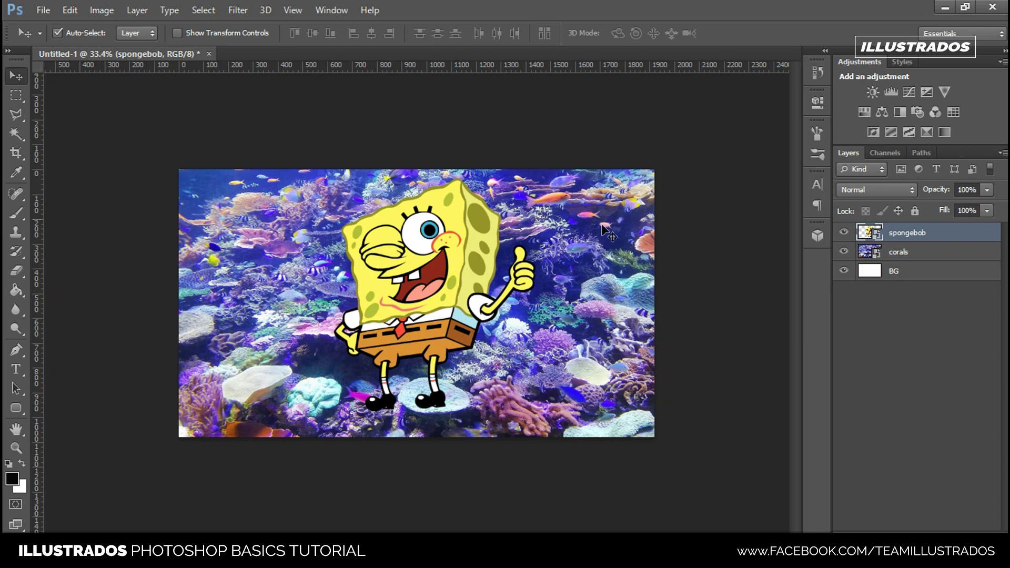
{"action": "left_click_drag", "start_coordinate": [456, 257], "coordinate": [482, 235]}
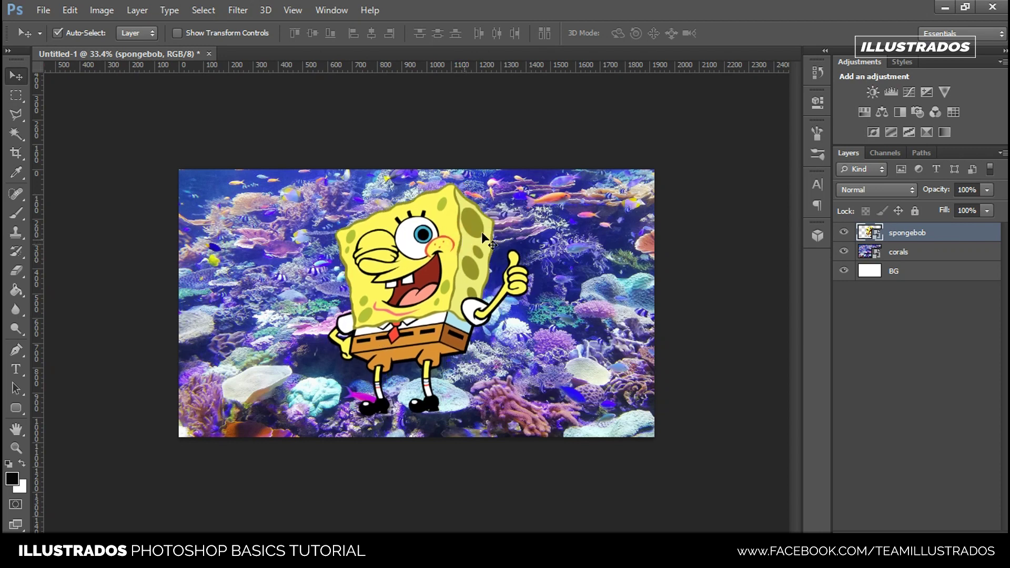
{"action": "left_click", "coordinate": [900, 256]}
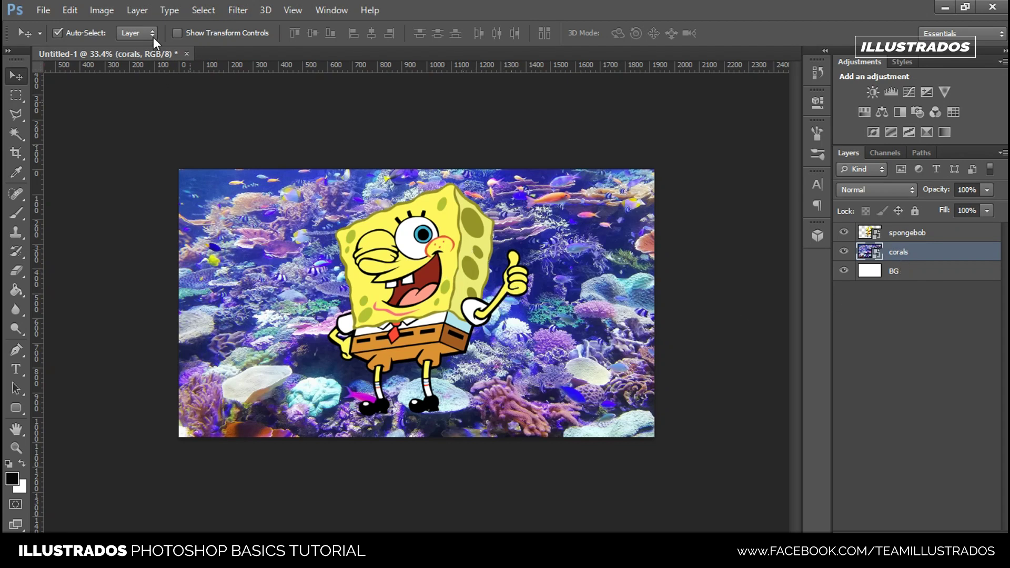
Apply Filter > Blur > Gaussian Blur with a 6.8 pixel radius to the corals layer.
{"action": "left_click", "coordinate": [238, 11]}
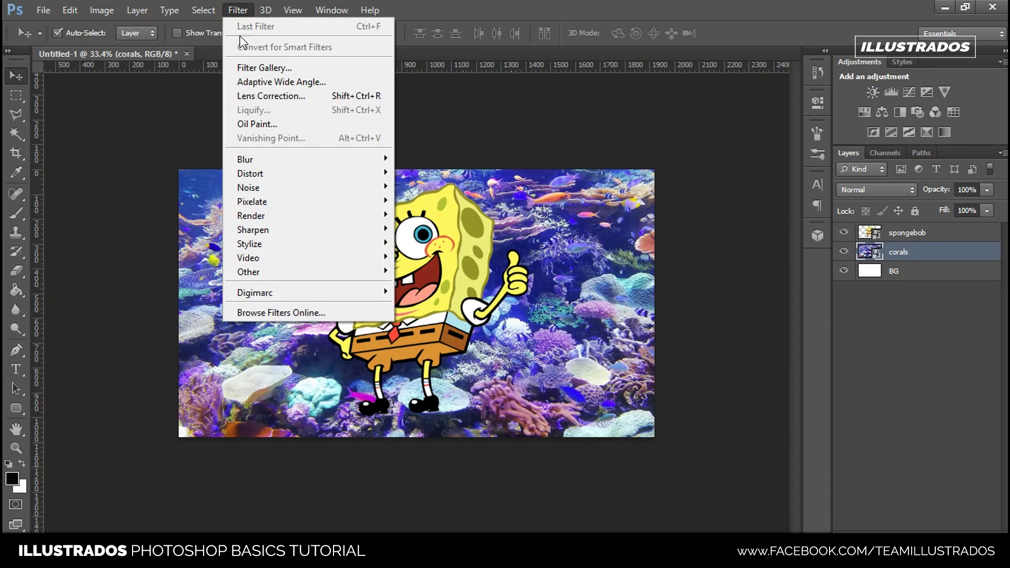
{"action": "left_click", "coordinate": [257, 165]}
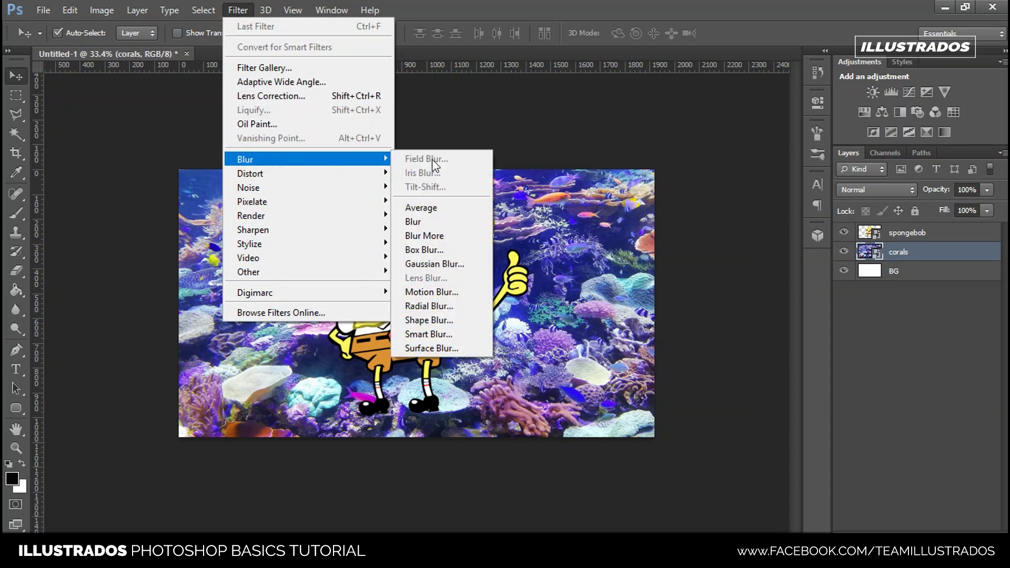
{"action": "left_click", "coordinate": [441, 266]}
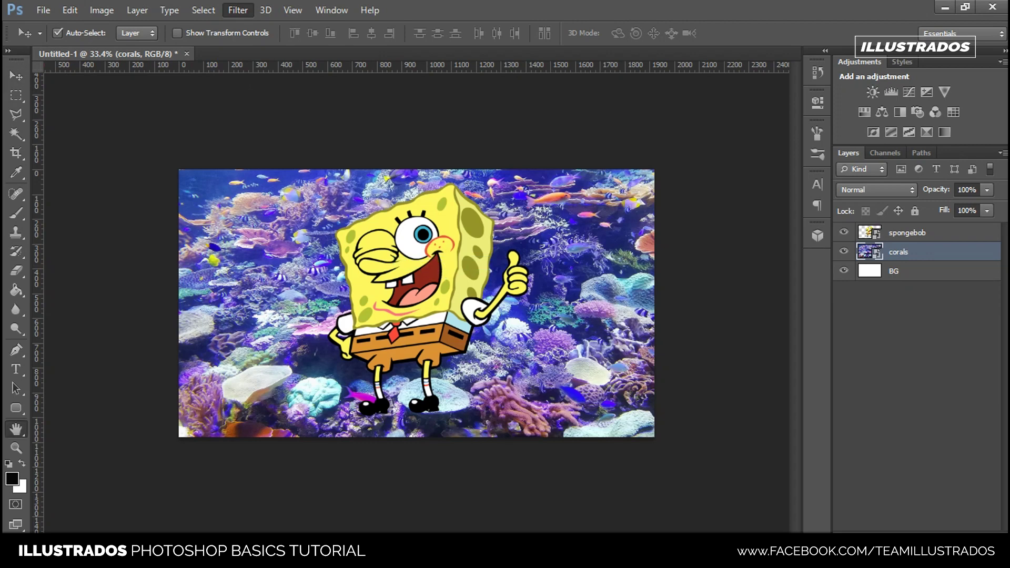
{"action": "left_click_drag", "start_coordinate": [211, 156], "coordinate": [620, 144]}
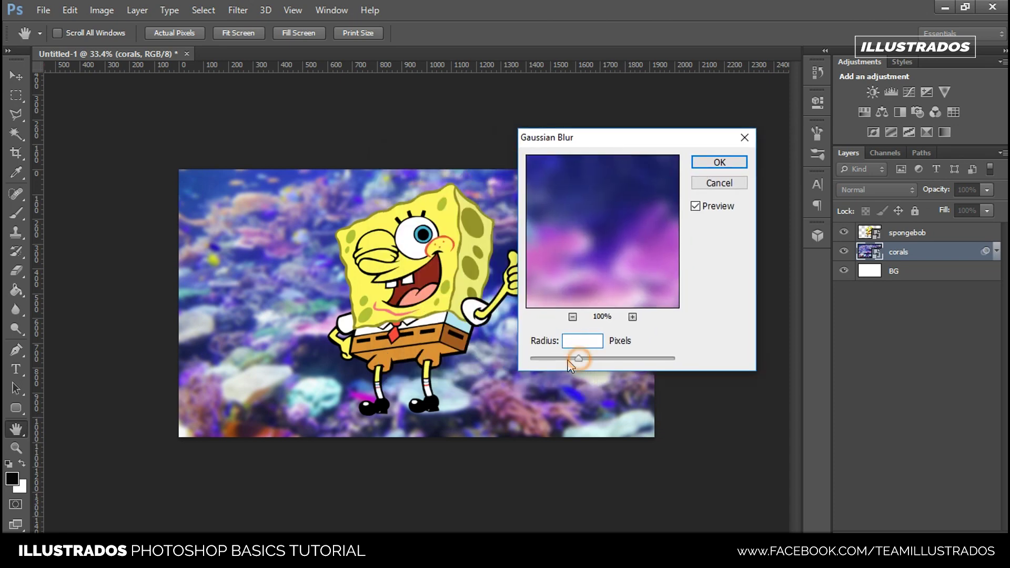
{"action": "mouse_move", "coordinate": [557, 361]}
{"action": "left_mouse_down"}
{"action": "mouse_move", "coordinate": [543, 361]}
{"action": "mouse_move", "coordinate": [561, 361]}
{"action": "left_mouse_up"}
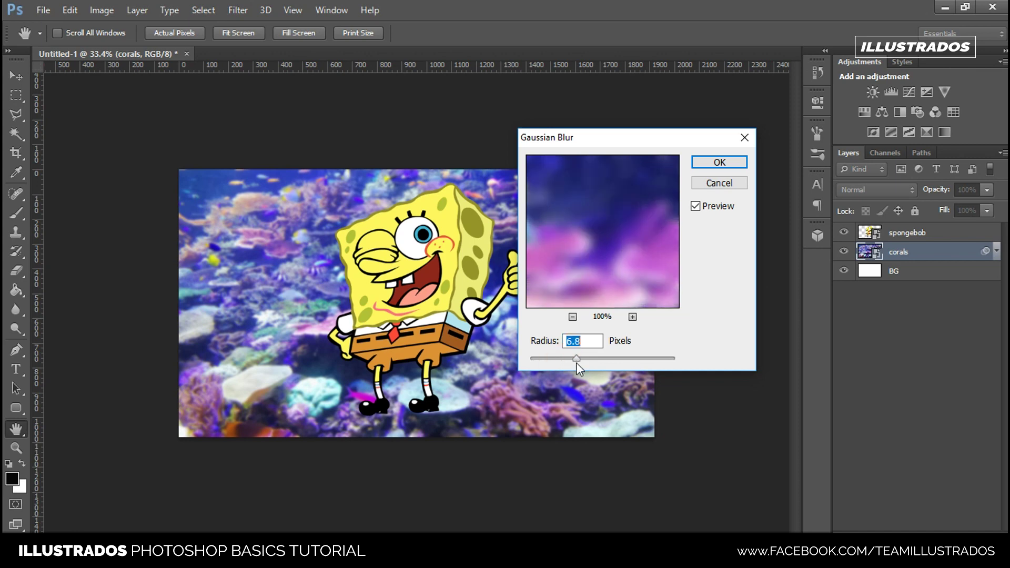
{"action": "left_click", "coordinate": [711, 168]}
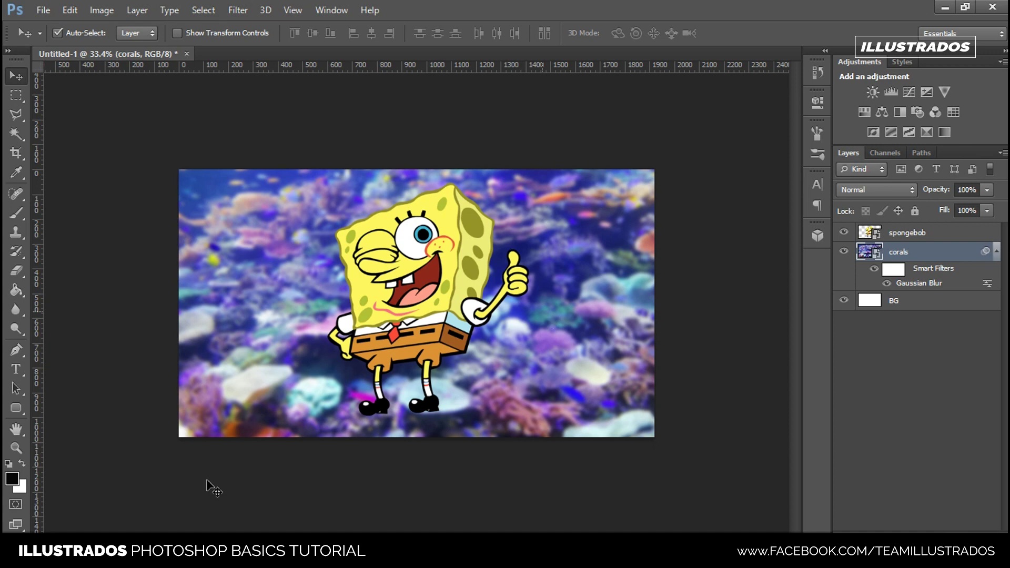
{"action": "left_click", "coordinate": [16, 448]}
{"action": "left_click_drag", "start_coordinate": [447, 324], "coordinate": [453, 324]}
{"action": "left_click", "coordinate": [892, 235]}
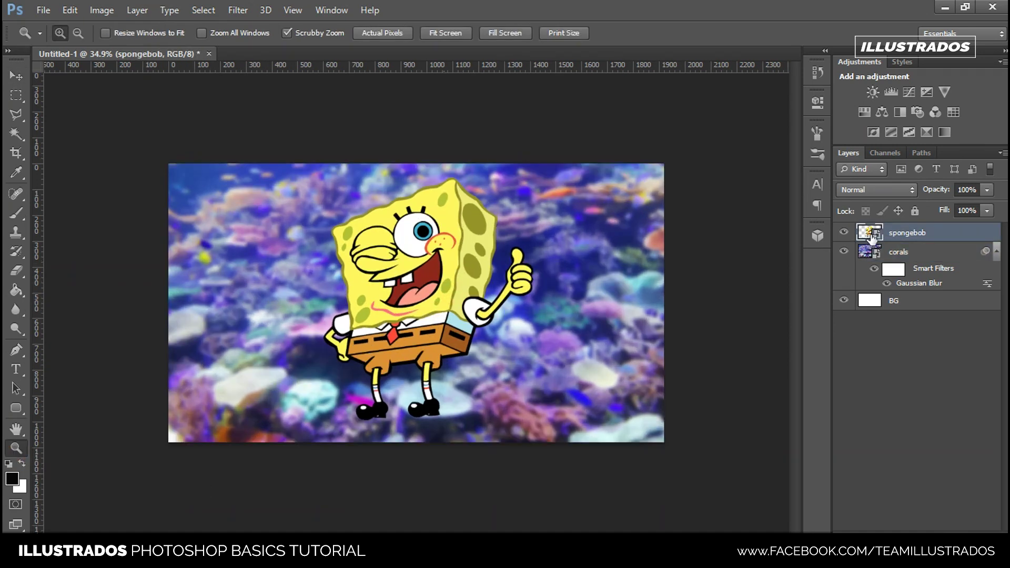
{"action": "left_click_drag", "start_coordinate": [440, 281], "coordinate": [784, 286]}
{"action": "mouse_move", "coordinate": [440, 252]}
{"action": "left_mouse_down"}
{"action": "mouse_move", "coordinate": [368, 252]}
{"action": "mouse_move", "coordinate": [421, 252]}
{"action": "left_mouse_up"}
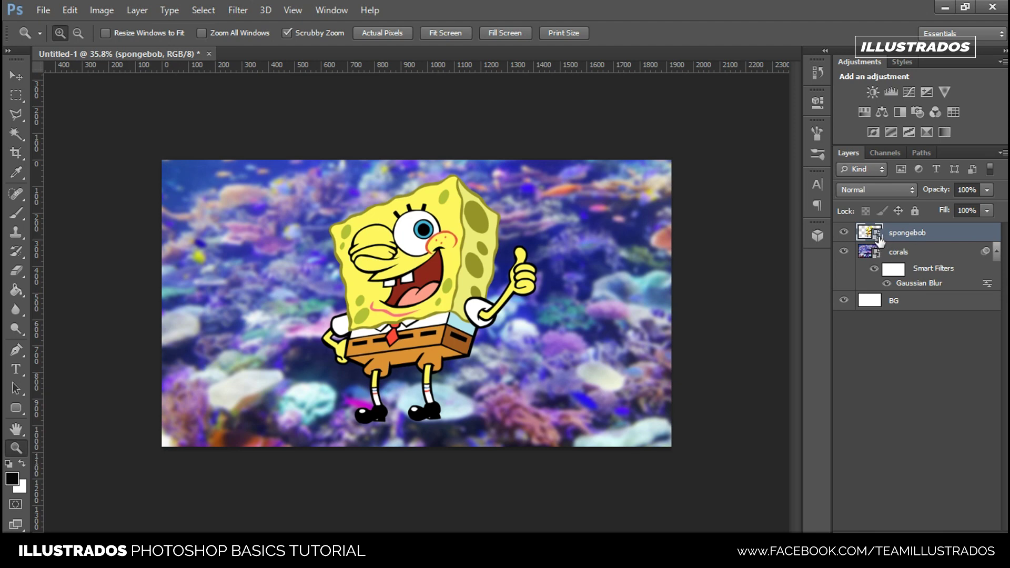
{"action": "left_click_drag", "start_coordinate": [463, 294], "coordinate": [489, 303]}
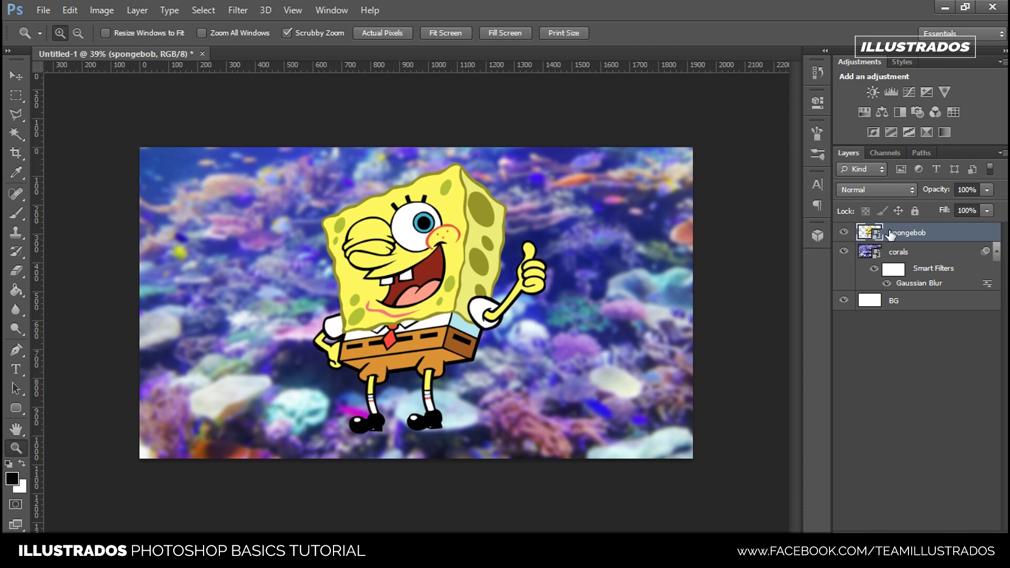
Rasterize the spongebob layer, then test the Eraser on him and undo each stroke.
{"action": "right_click", "coordinate": [909, 237]}
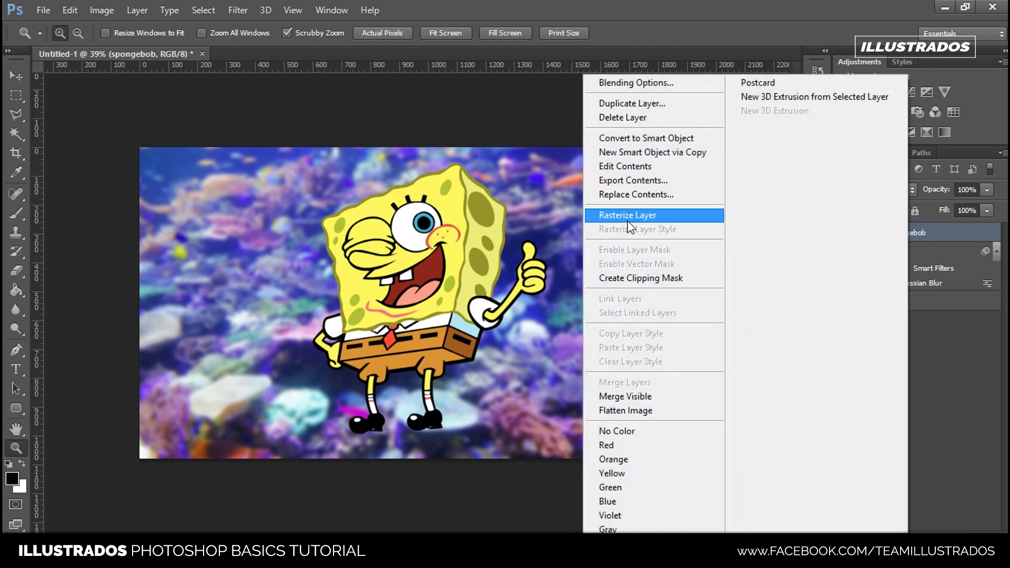
{"action": "left_click", "coordinate": [631, 216]}
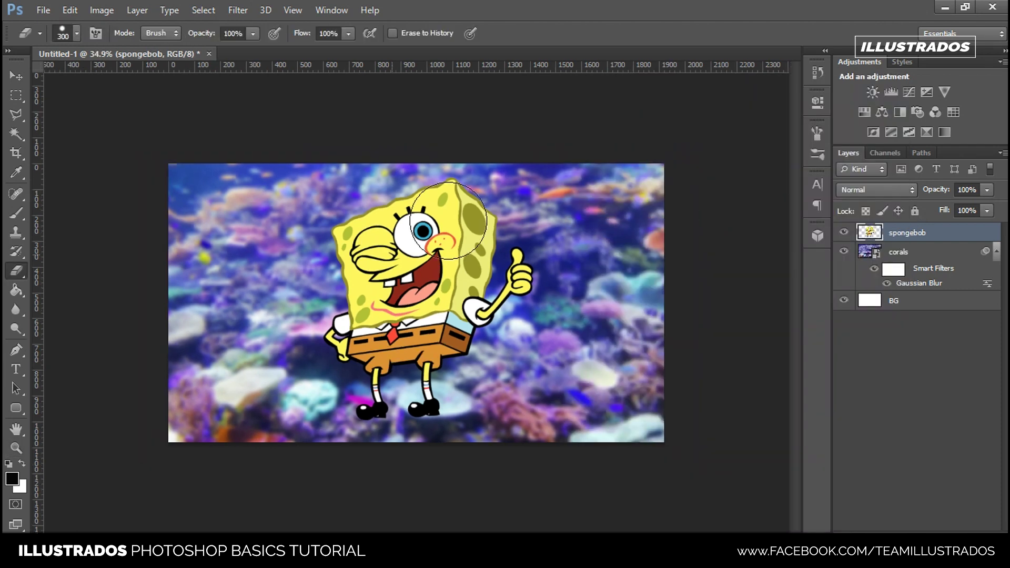
{"action": "mouse_move", "coordinate": [476, 203]}
{"action": "left_mouse_down"}
{"action": "mouse_move", "coordinate": [463, 248]}
{"action": "mouse_move", "coordinate": [480, 317]}
{"action": "mouse_move", "coordinate": [442, 247]}
{"action": "mouse_move", "coordinate": [475, 250]}
{"action": "left_mouse_up"}
{"action": "mouse_move", "coordinate": [491, 249]}
{"action": "left_mouse_down"}
{"action": "mouse_move", "coordinate": [457, 253]}
{"action": "mouse_move", "coordinate": [463, 263]}
{"action": "left_mouse_up"}
{"action": "key", "text": "ctrl+z"}
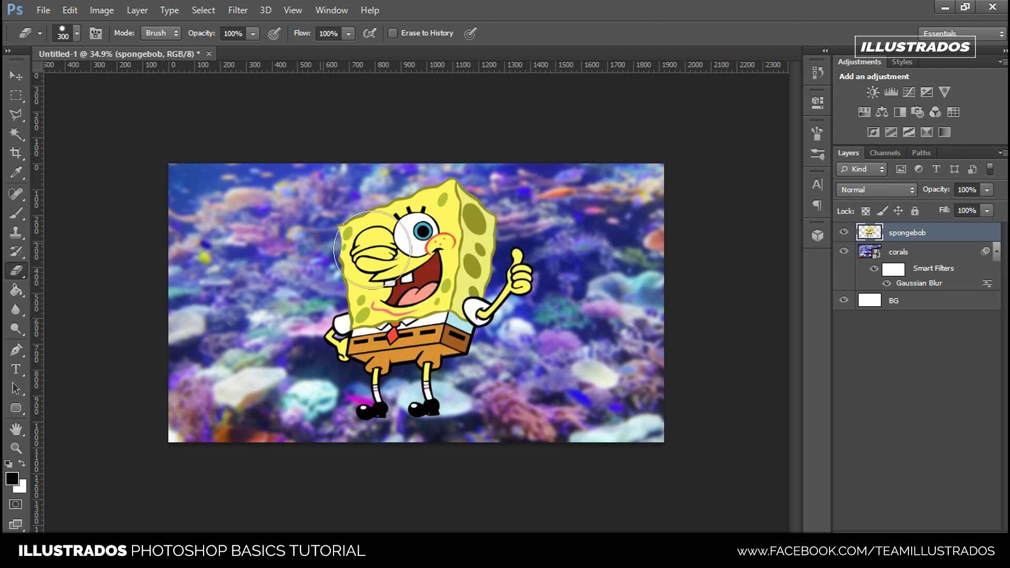
{"action": "left_click_drag", "start_coordinate": [363, 252], "coordinate": [376, 255]}
{"action": "key", "text": "ctrl+z"}
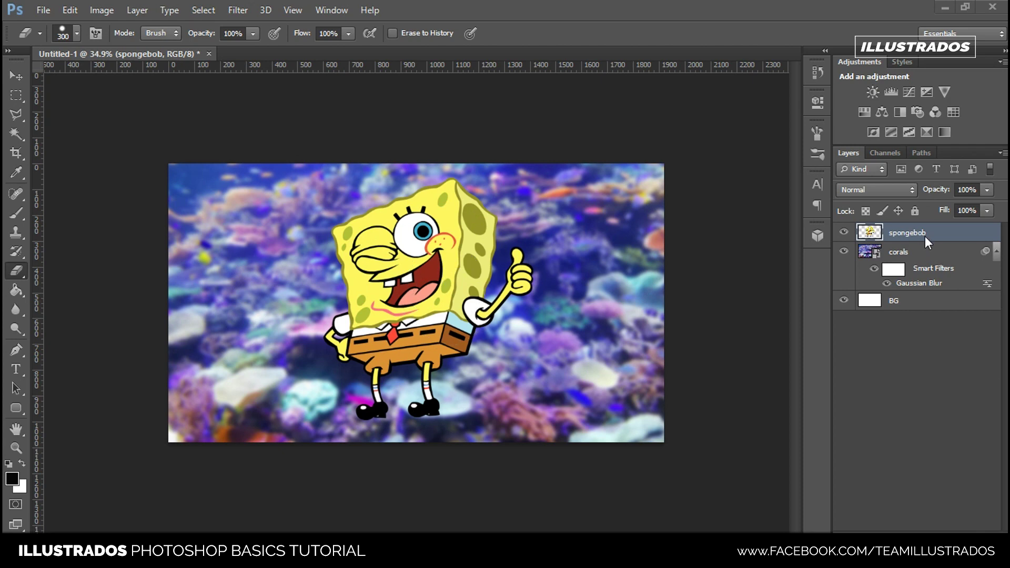
Open Blending Options for the spongebob layer and move the Layer Style dialog aside.
{"action": "right_click", "coordinate": [870, 235]}
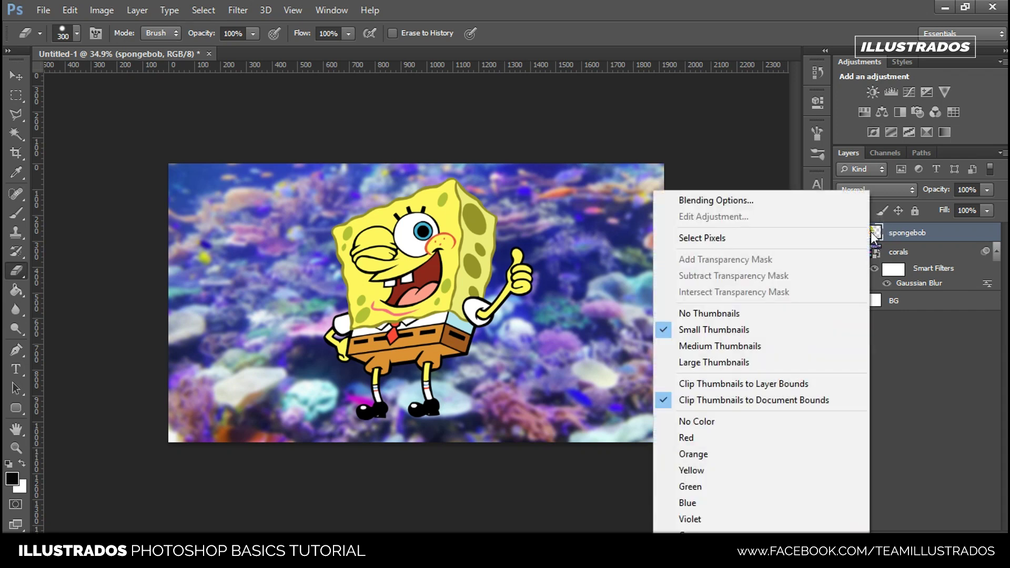
{"action": "right_click", "coordinate": [876, 233]}
{"action": "left_click", "coordinate": [946, 236]}
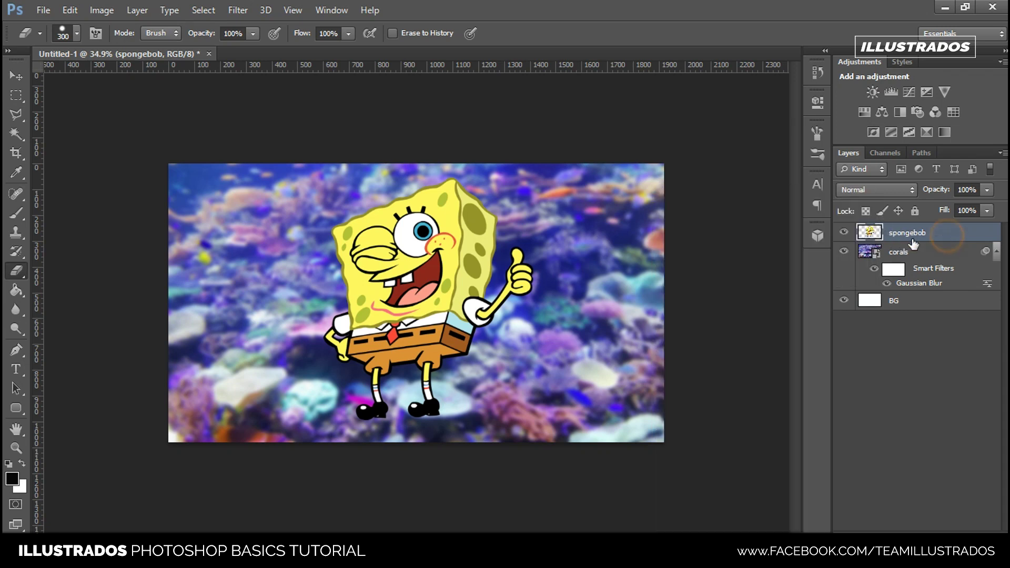
{"action": "right_click", "coordinate": [871, 235]}
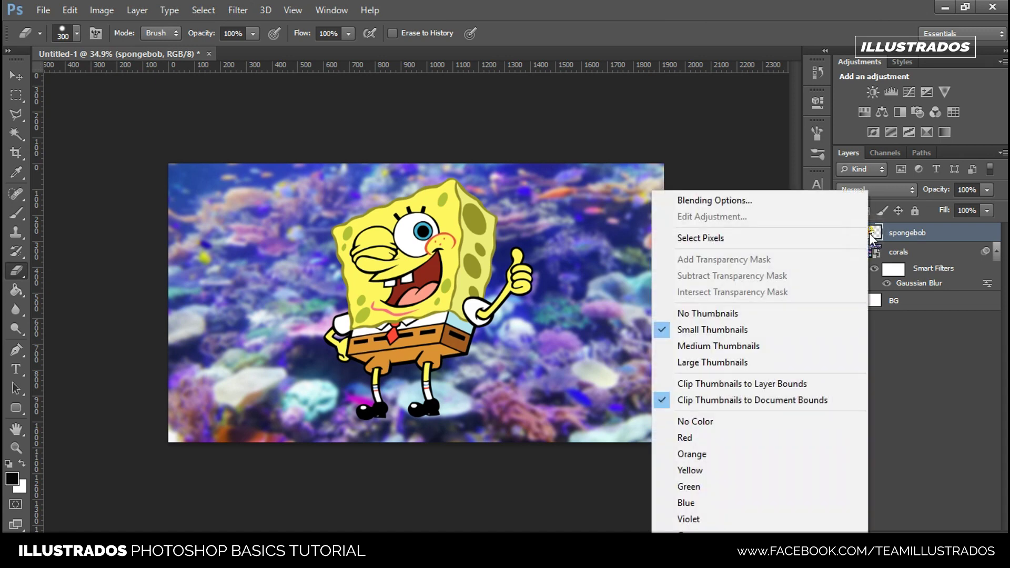
{"action": "left_click", "coordinate": [742, 202]}
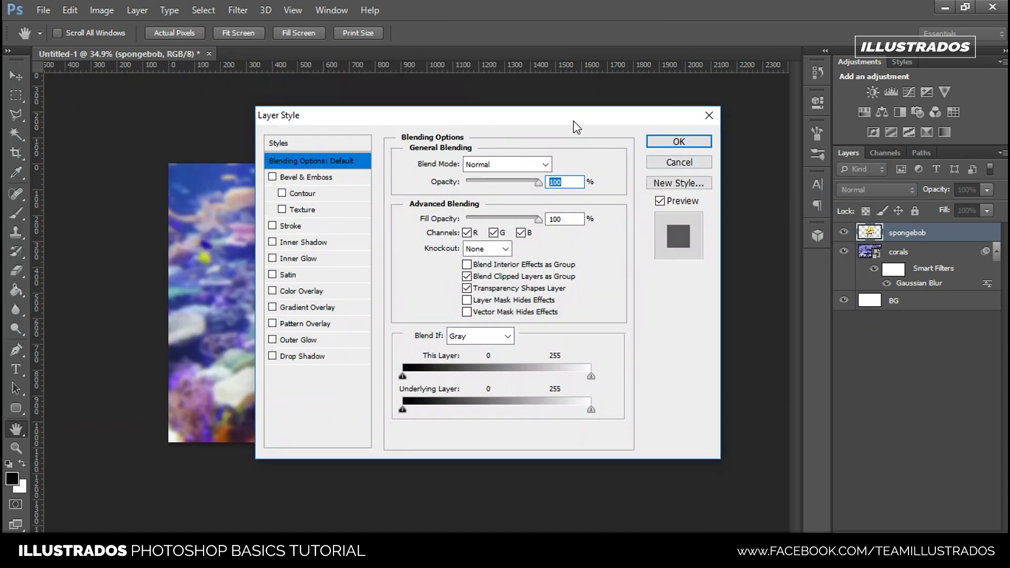
{"action": "left_click_drag", "start_coordinate": [574, 121], "coordinate": [837, 98]}
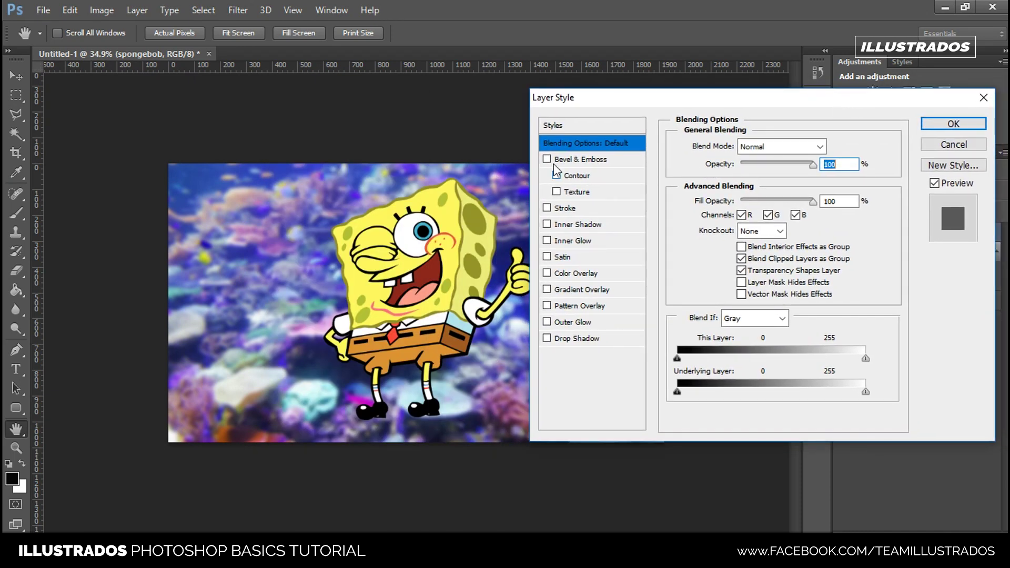
Try a thick 27 px black Stroke outline, then switch it off and tick Bevel & Emboss.
{"action": "left_click", "coordinate": [546, 208]}
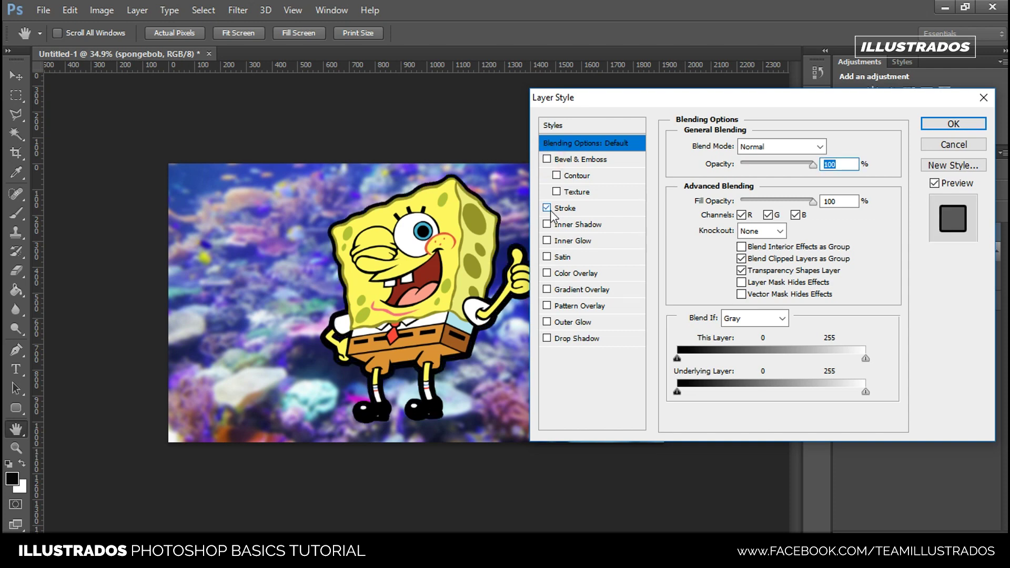
{"action": "left_click", "coordinate": [608, 209]}
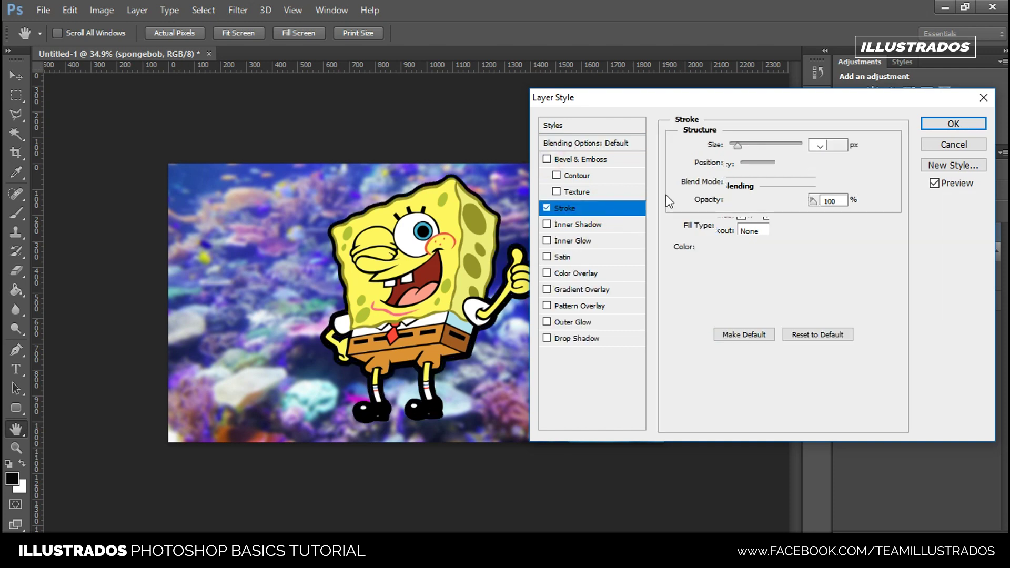
{"action": "left_click_drag", "start_coordinate": [739, 147], "coordinate": [749, 148]}
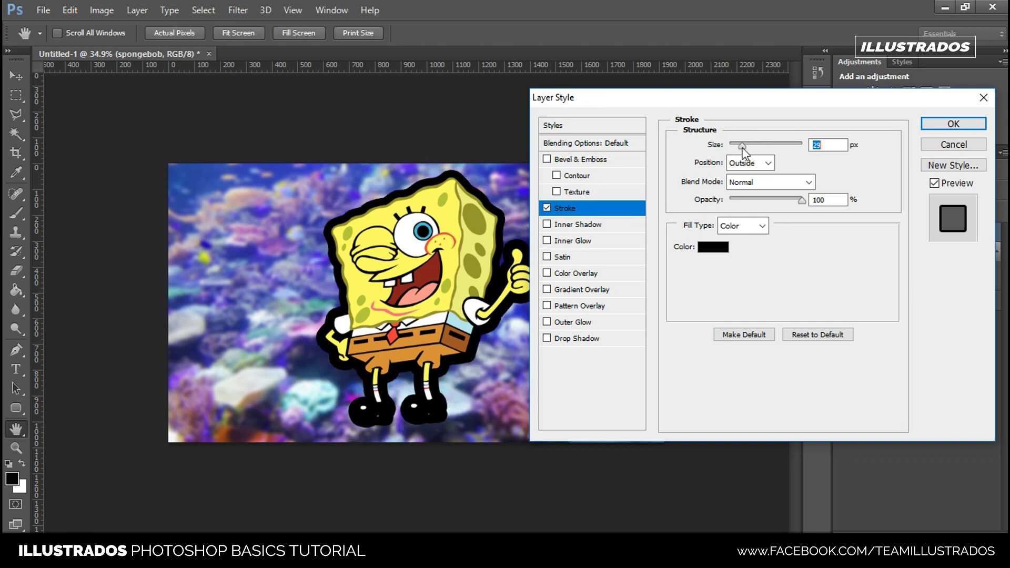
{"action": "mouse_move", "coordinate": [745, 148]}
{"action": "left_mouse_down"}
{"action": "mouse_move", "coordinate": [754, 147]}
{"action": "mouse_move", "coordinate": [741, 147]}
{"action": "left_mouse_up"}
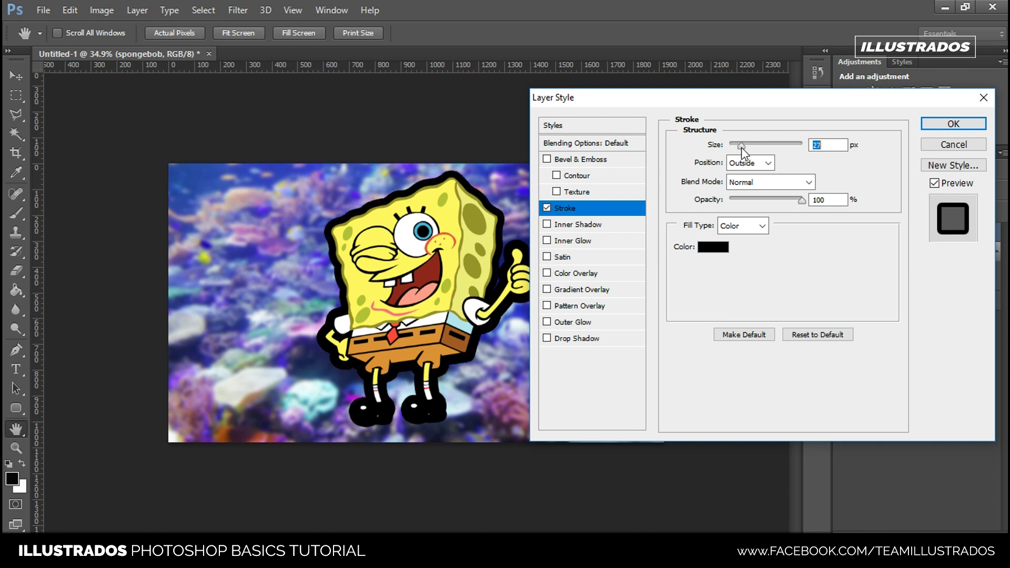
{"action": "left_click", "coordinate": [546, 209]}
{"action": "left_click", "coordinate": [547, 159]}
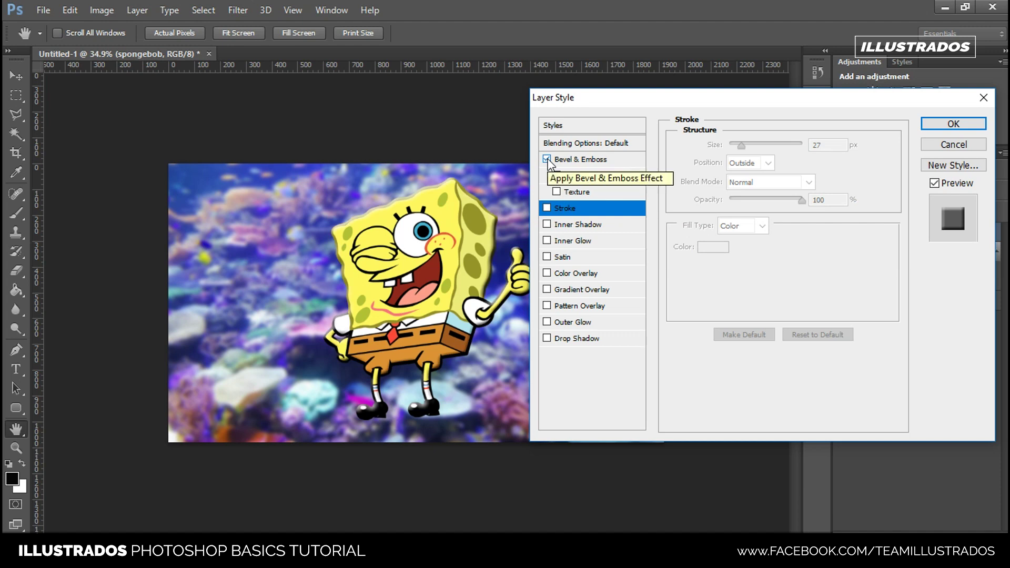
Raise the Bevel & Emboss depth to 399%, then switch it off and preview Inner Shadow.
{"action": "left_click", "coordinate": [578, 161]}
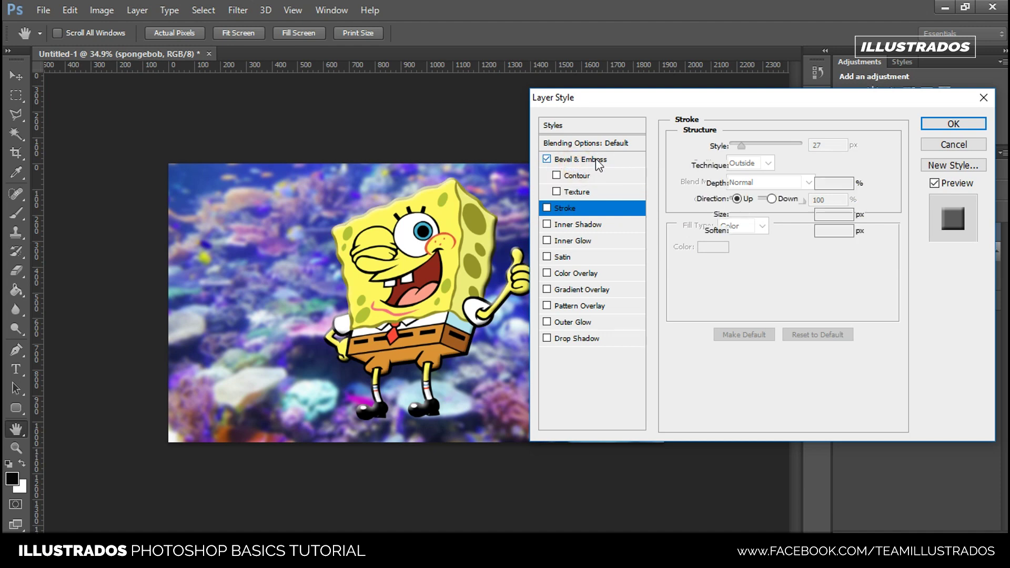
{"action": "left_click_drag", "start_coordinate": [737, 184], "coordinate": [763, 184]}
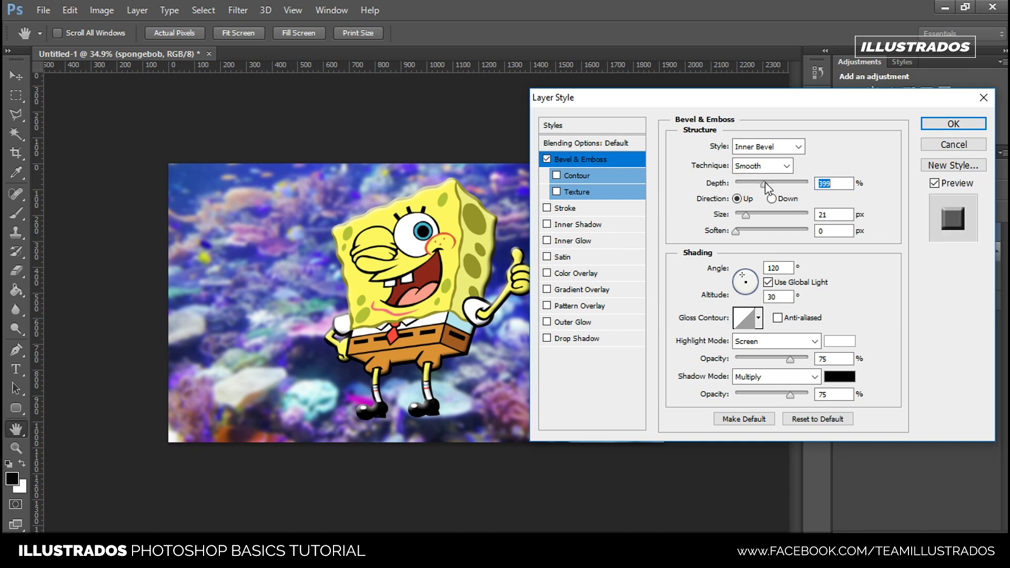
{"action": "left_click_drag", "start_coordinate": [777, 182], "coordinate": [740, 187]}
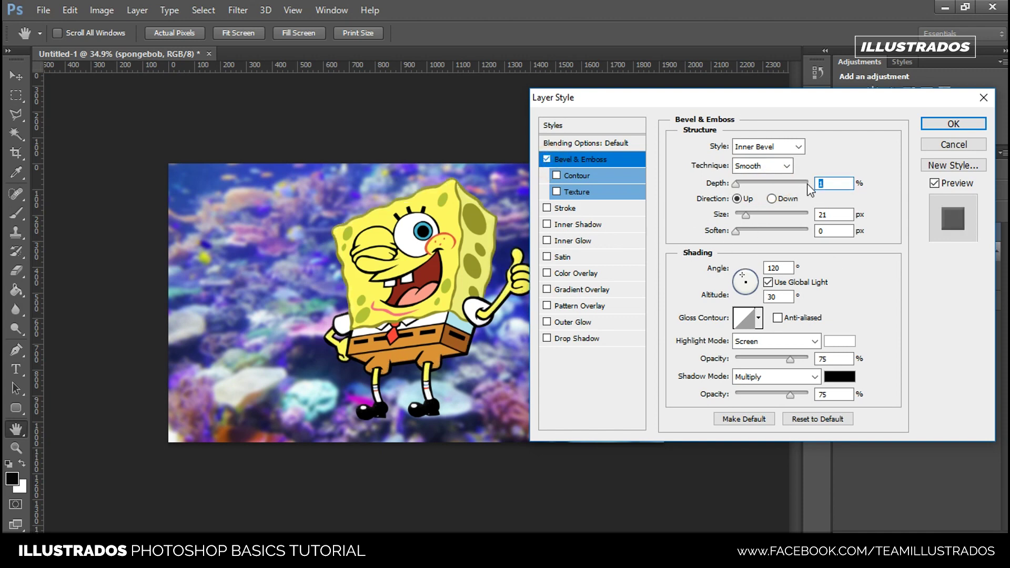
{"action": "left_click", "coordinate": [546, 159]}
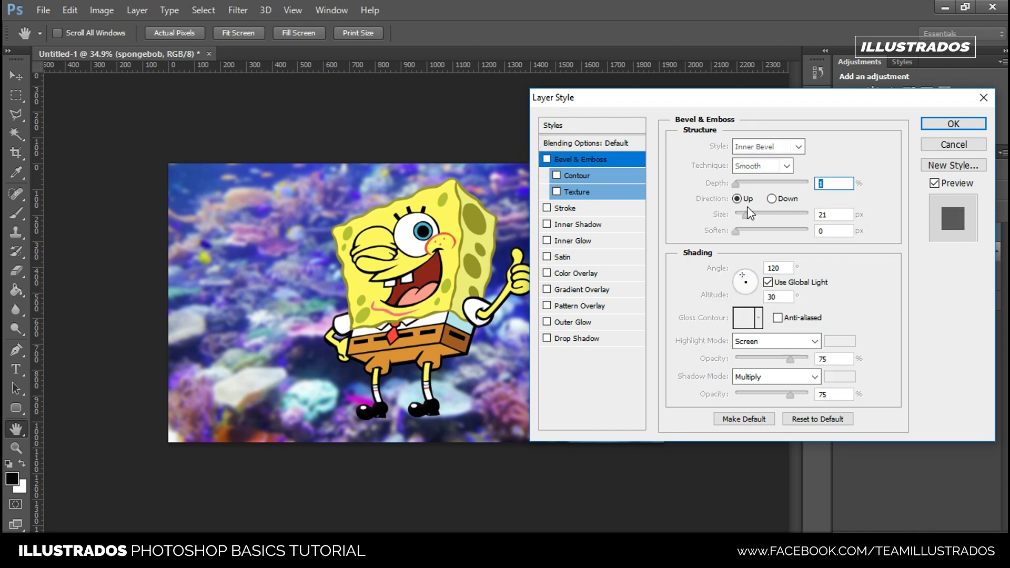
{"action": "left_click", "coordinate": [546, 159]}
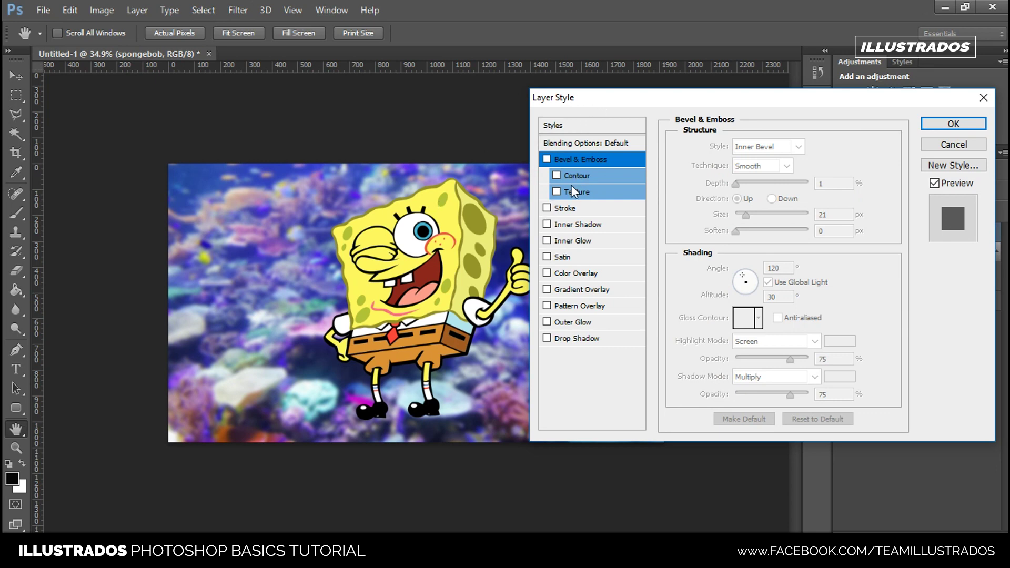
{"action": "left_click", "coordinate": [547, 225]}
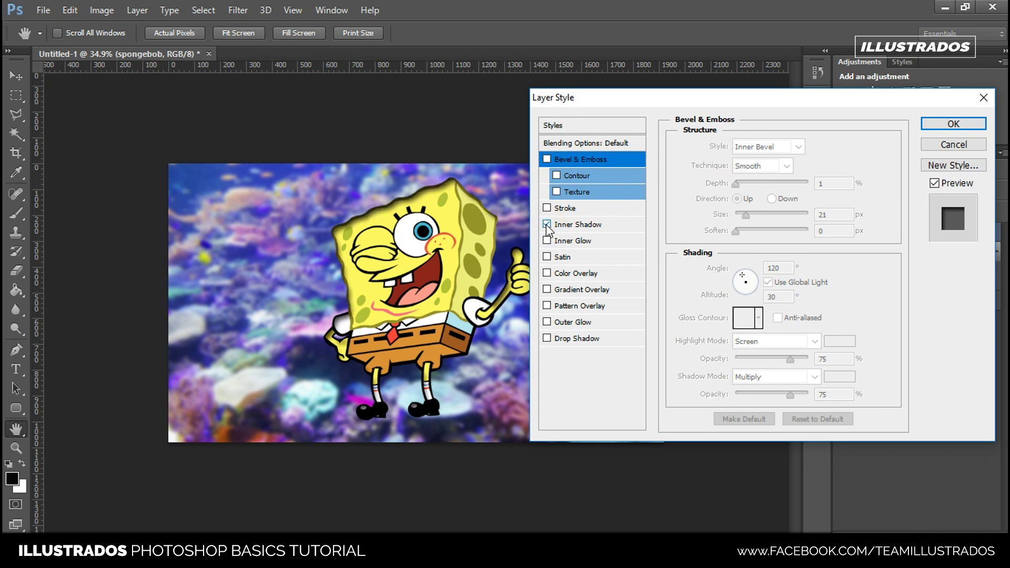
{"action": "left_click", "coordinate": [547, 225]}
{"action": "left_click", "coordinate": [547, 241]}
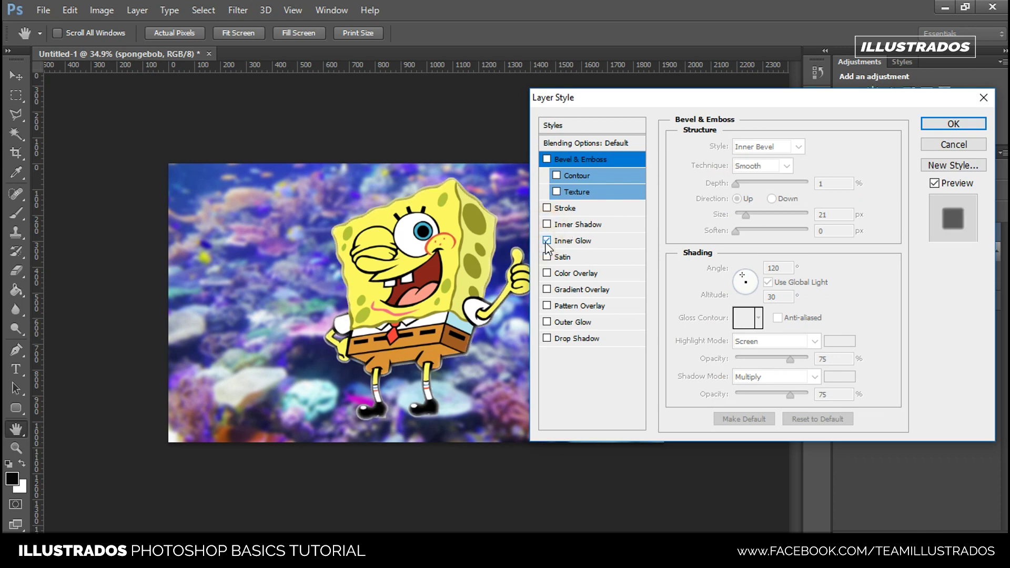
{"action": "left_click", "coordinate": [547, 241]}
{"action": "left_click", "coordinate": [547, 241]}
{"action": "left_click", "coordinate": [547, 241]}
{"action": "left_click", "coordinate": [547, 257]}
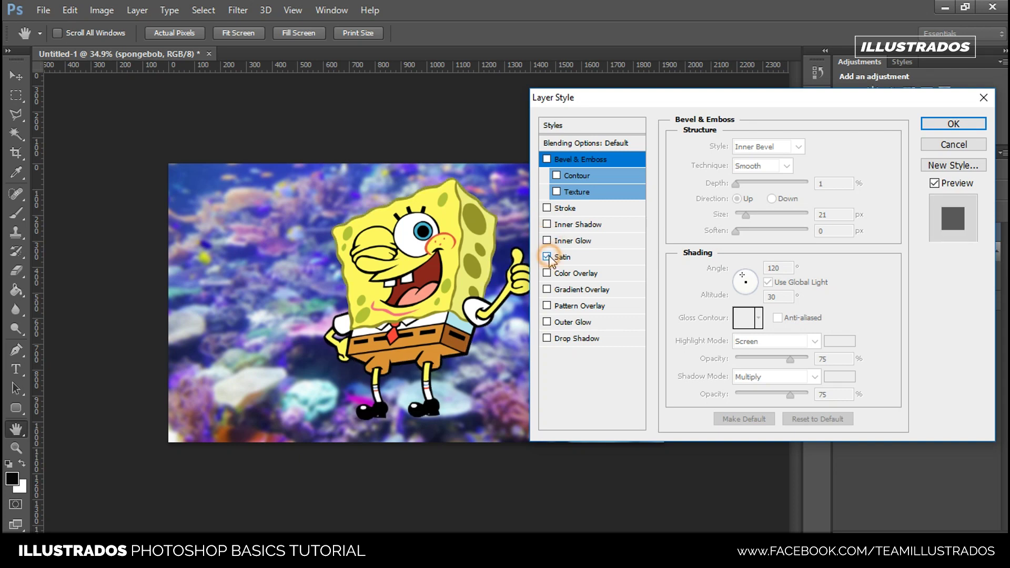
{"action": "left_click", "coordinate": [547, 257]}
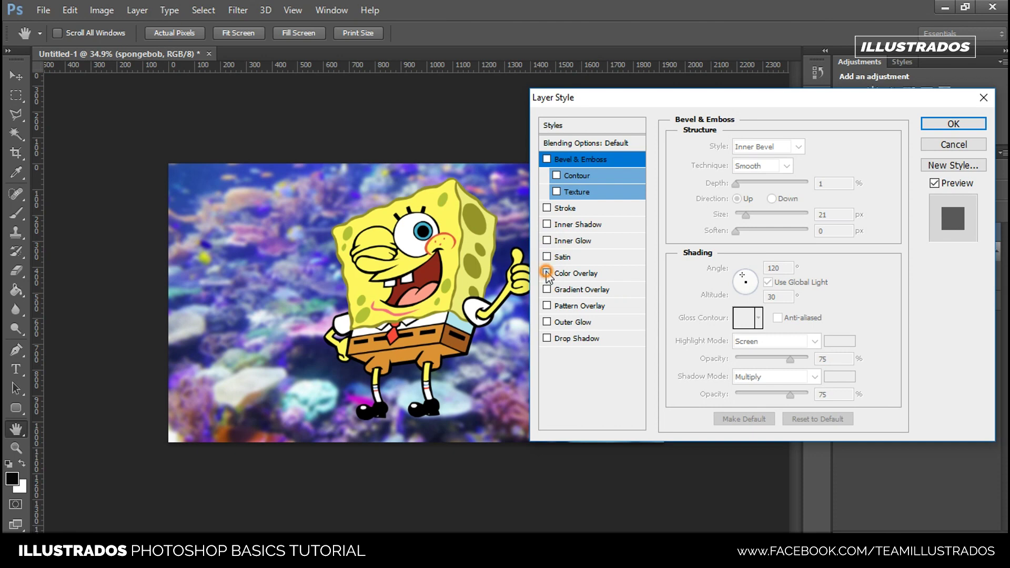
{"action": "left_click", "coordinate": [547, 274]}
{"action": "left_click", "coordinate": [547, 273]}
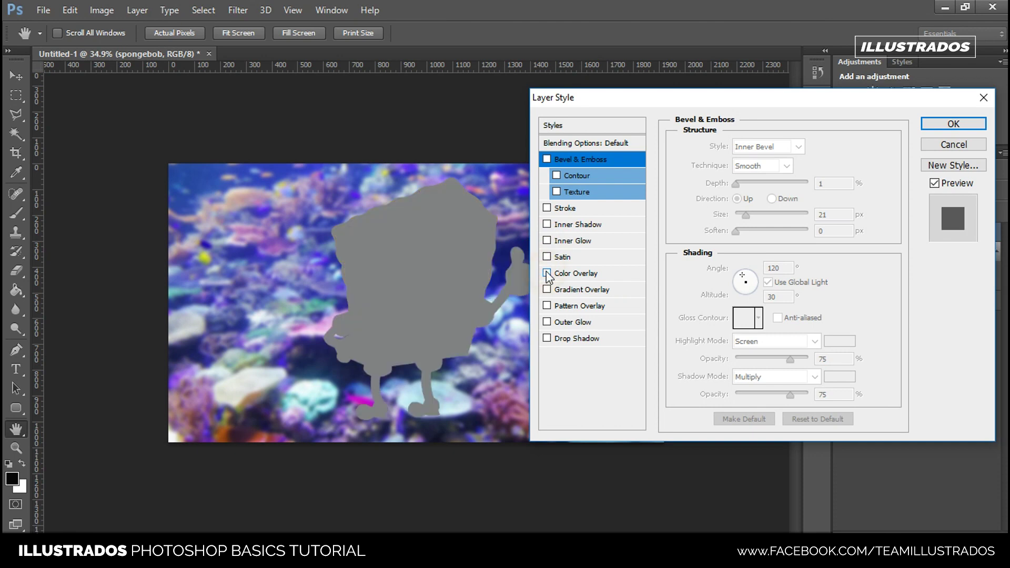
{"action": "left_click", "coordinate": [547, 273]}
{"action": "left_click", "coordinate": [547, 273]}
{"action": "left_click", "coordinate": [561, 274]}
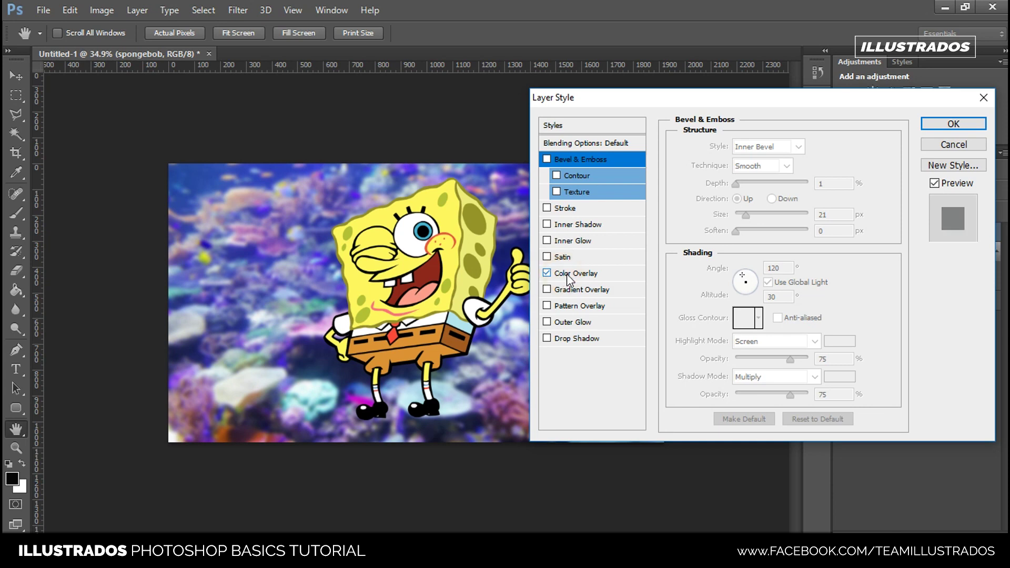
{"action": "left_click", "coordinate": [838, 148]}
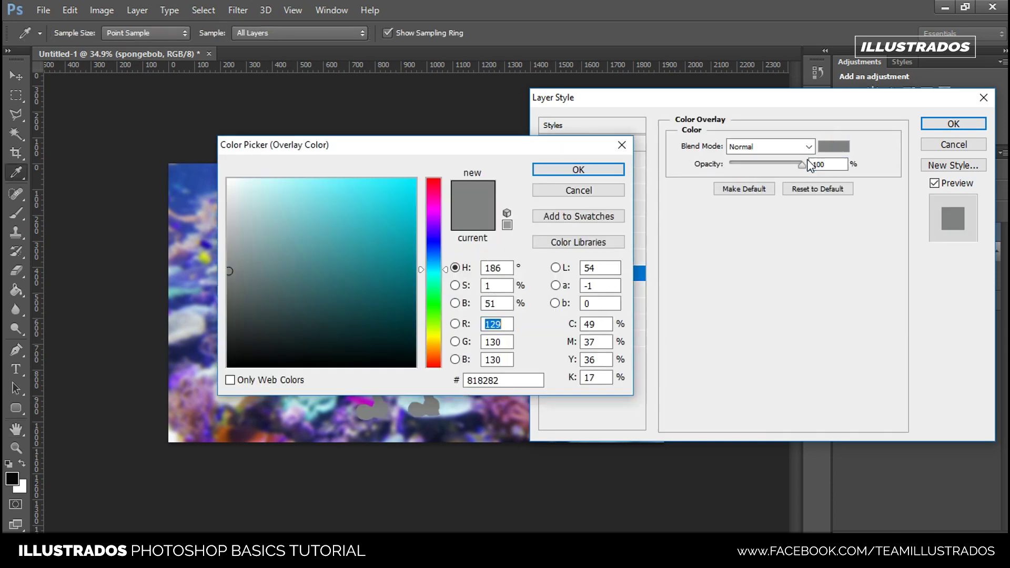
{"action": "left_click", "coordinate": [435, 337]}
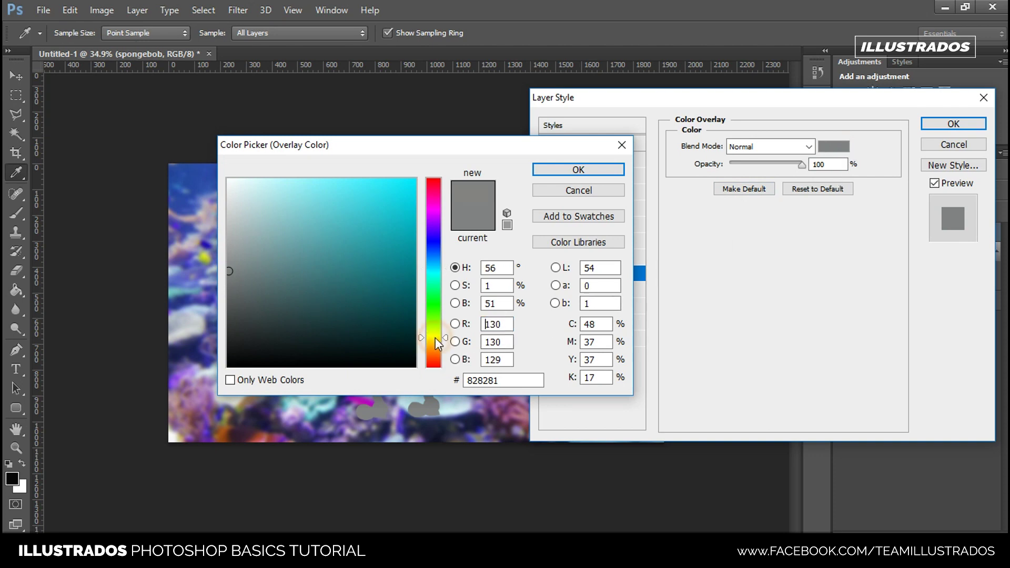
{"action": "left_click", "coordinate": [403, 193]}
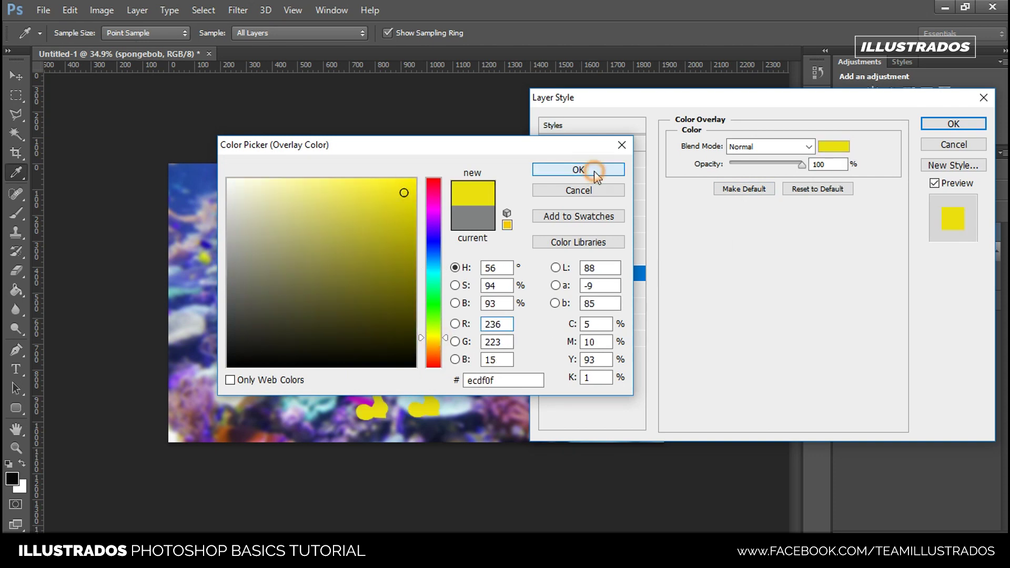
{"action": "left_click", "coordinate": [579, 170]}
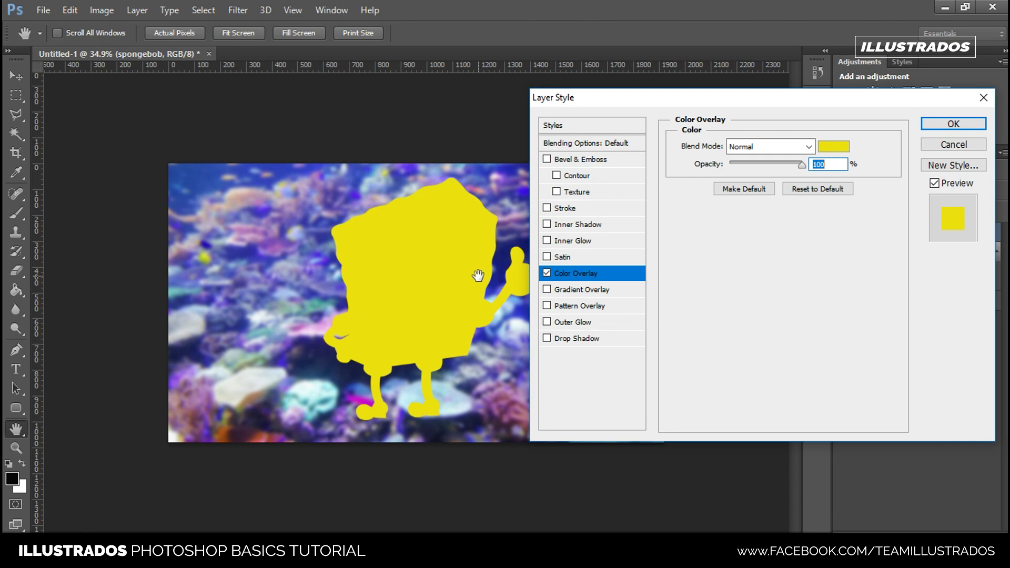
{"action": "left_click", "coordinate": [547, 273]}
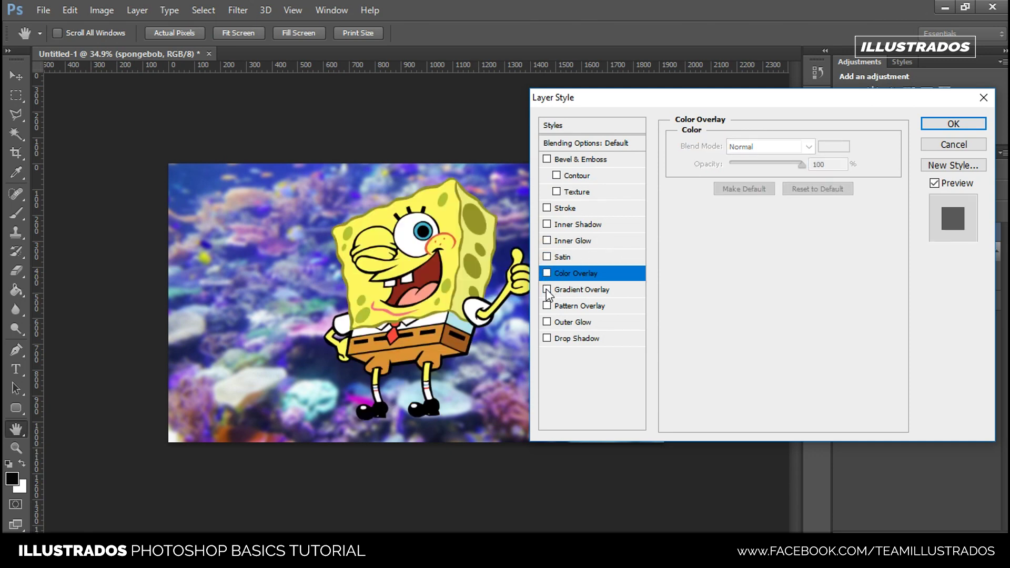
Preview and remove Gradient Overlay, Pattern Overlay and Outer Glow, then tick Drop Shadow.
{"action": "left_click", "coordinate": [547, 289]}
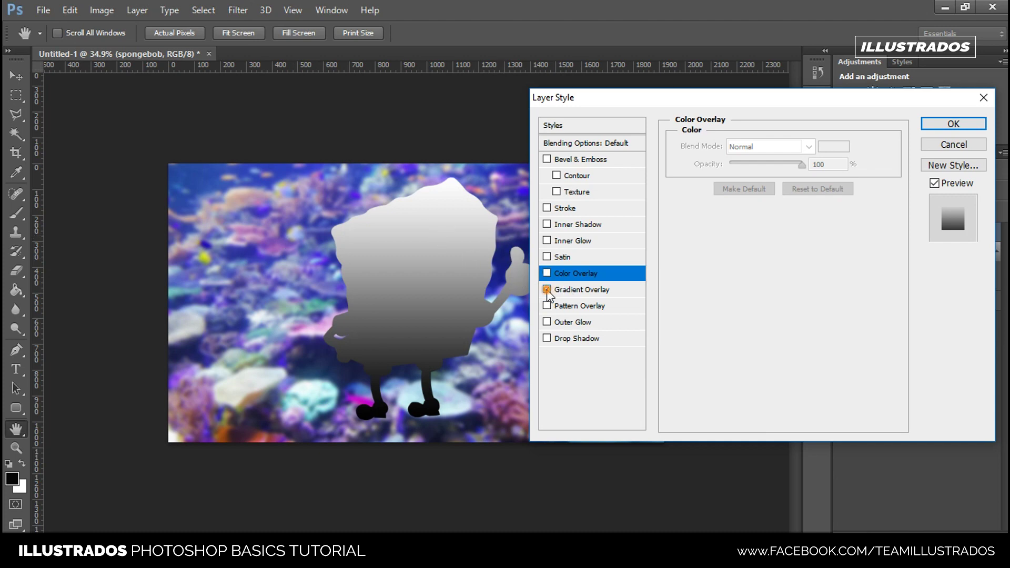
{"action": "left_click", "coordinate": [547, 290]}
{"action": "left_click", "coordinate": [547, 306]}
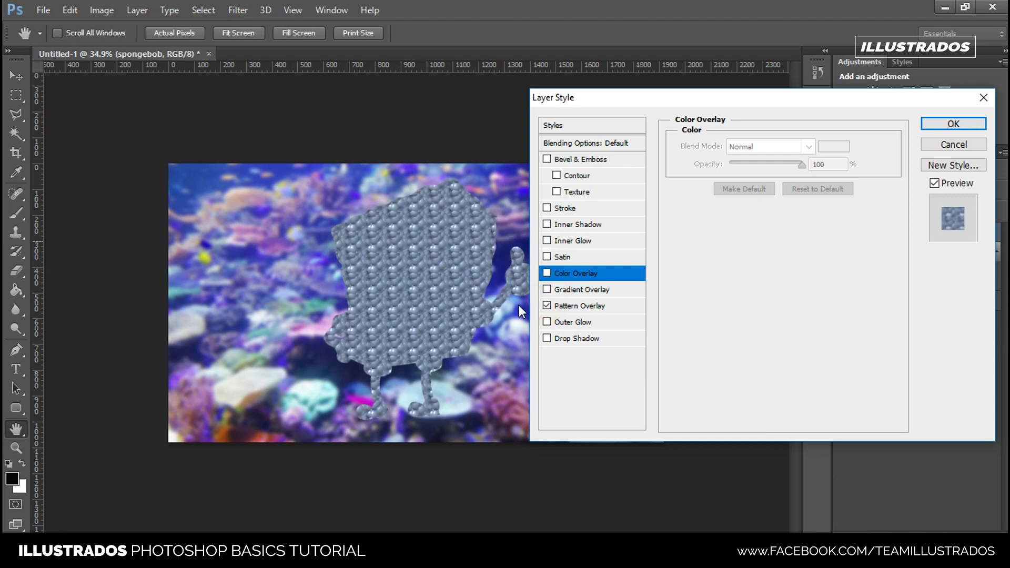
{"action": "left_click", "coordinate": [547, 305]}
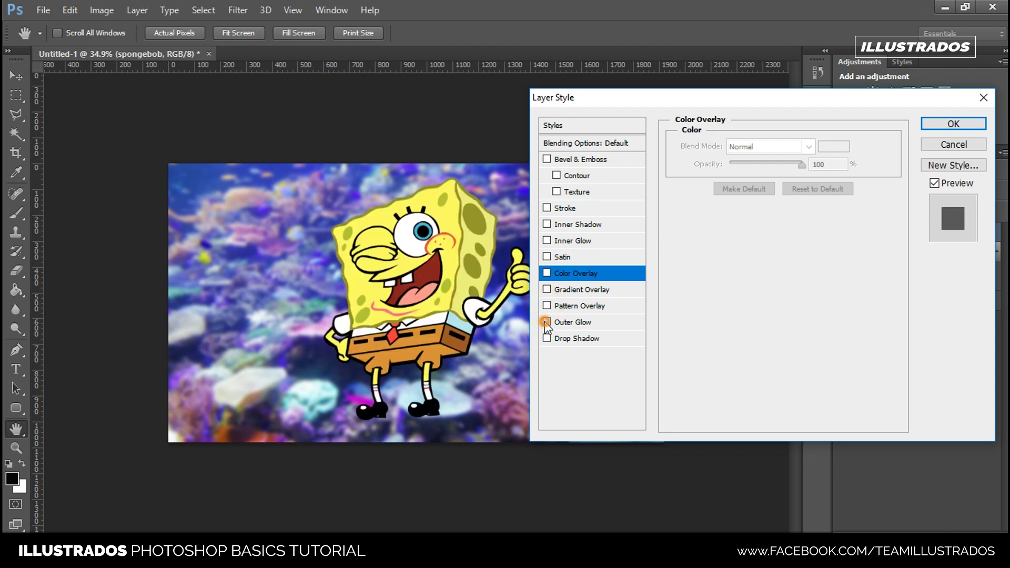
{"action": "left_click", "coordinate": [547, 322]}
{"action": "left_click", "coordinate": [548, 322]}
{"action": "left_click", "coordinate": [547, 339]}
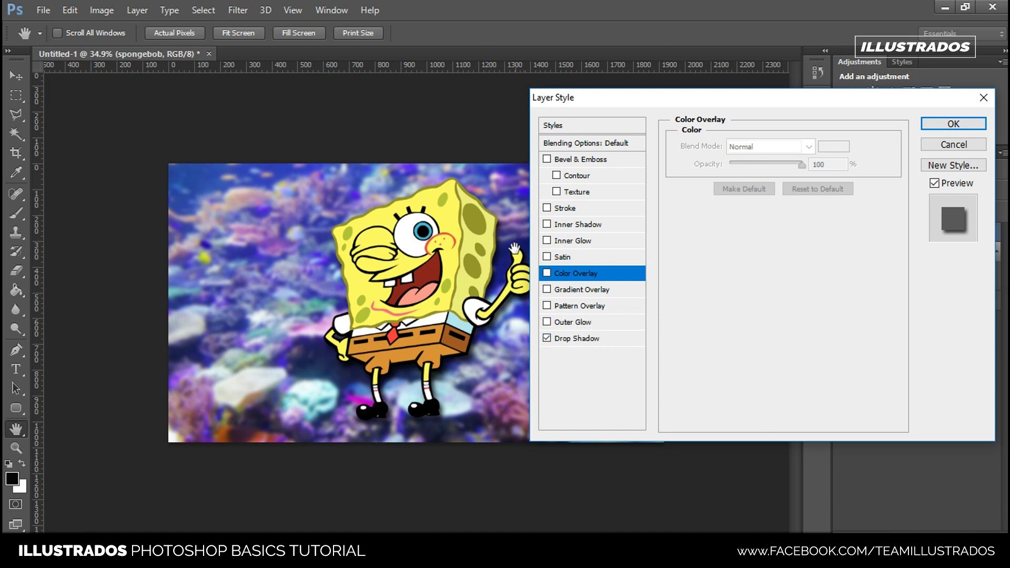
Set the Drop Shadow distance to 42 px and confirm the layer style with OK.
{"action": "left_click", "coordinate": [583, 339]}
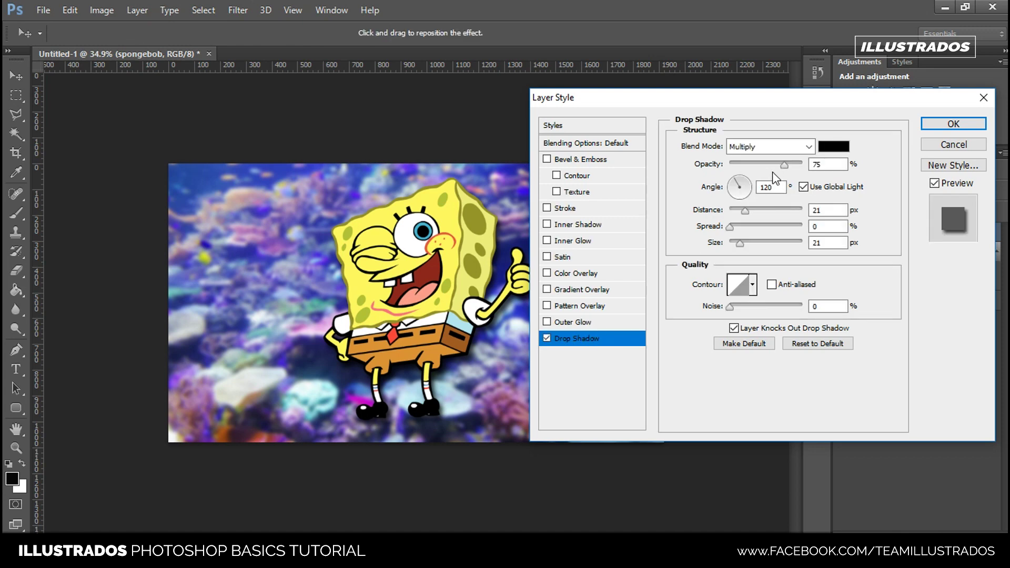
{"action": "left_click", "coordinate": [757, 209]}
{"action": "left_click", "coordinate": [762, 210]}
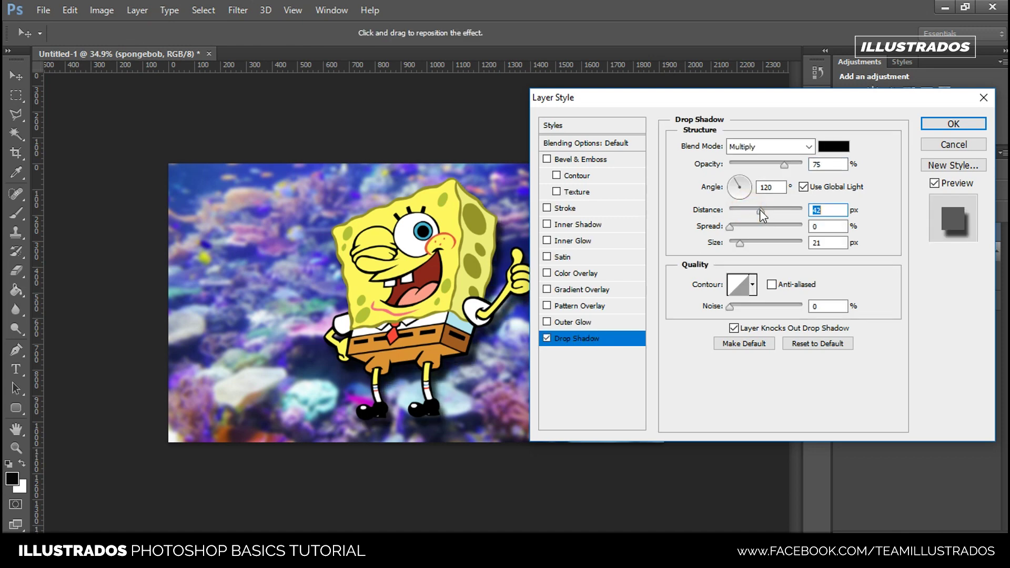
{"action": "left_click", "coordinate": [953, 124]}
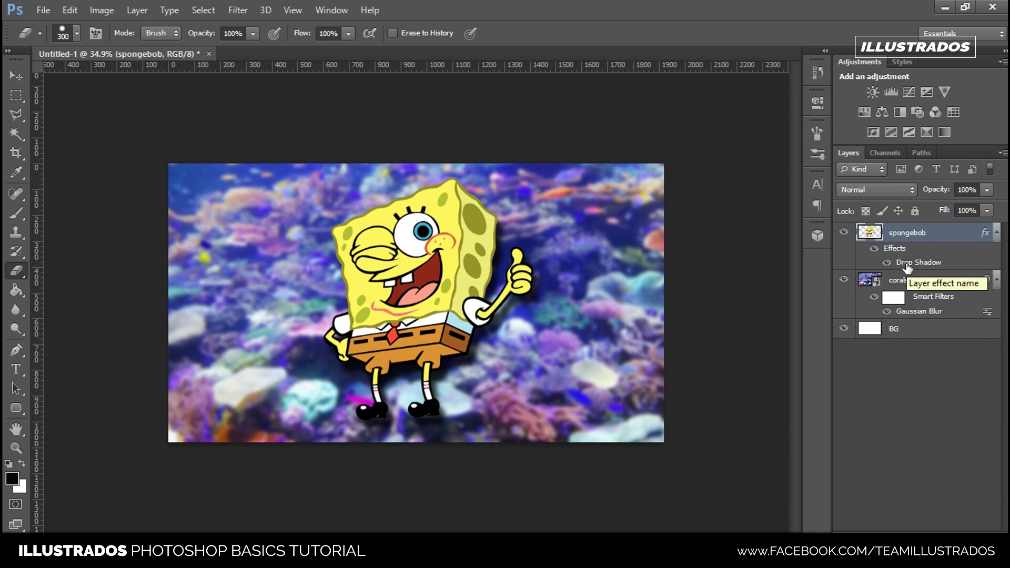
{"action": "left_click", "coordinate": [912, 289]}
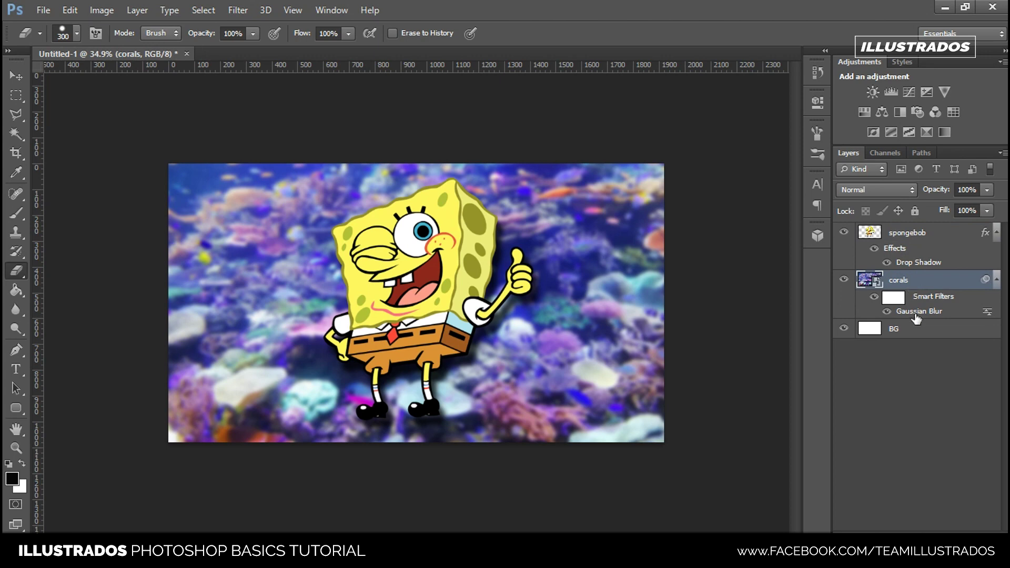
{"action": "left_click", "coordinate": [904, 240]}
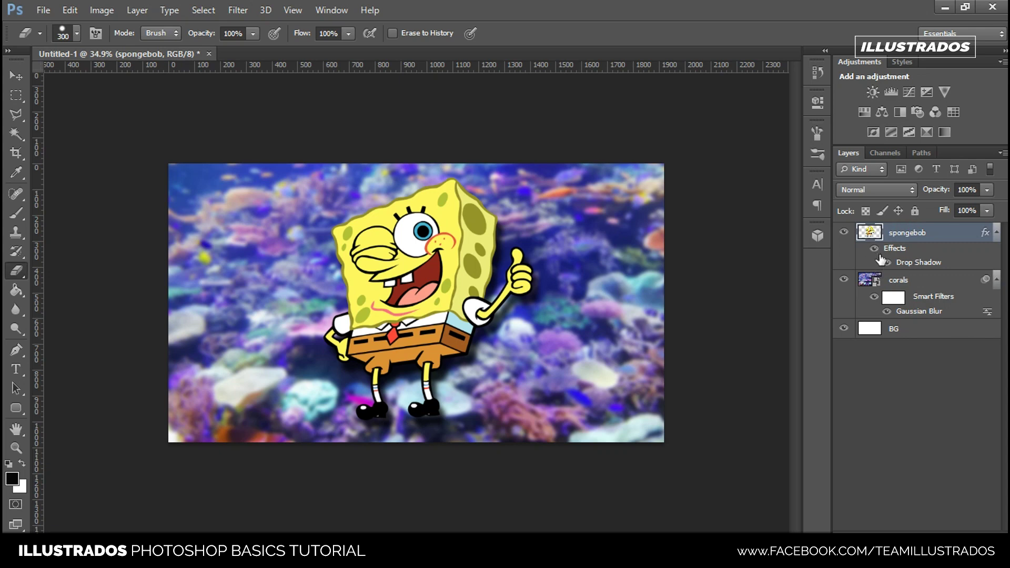
{"action": "left_click", "coordinate": [888, 263]}
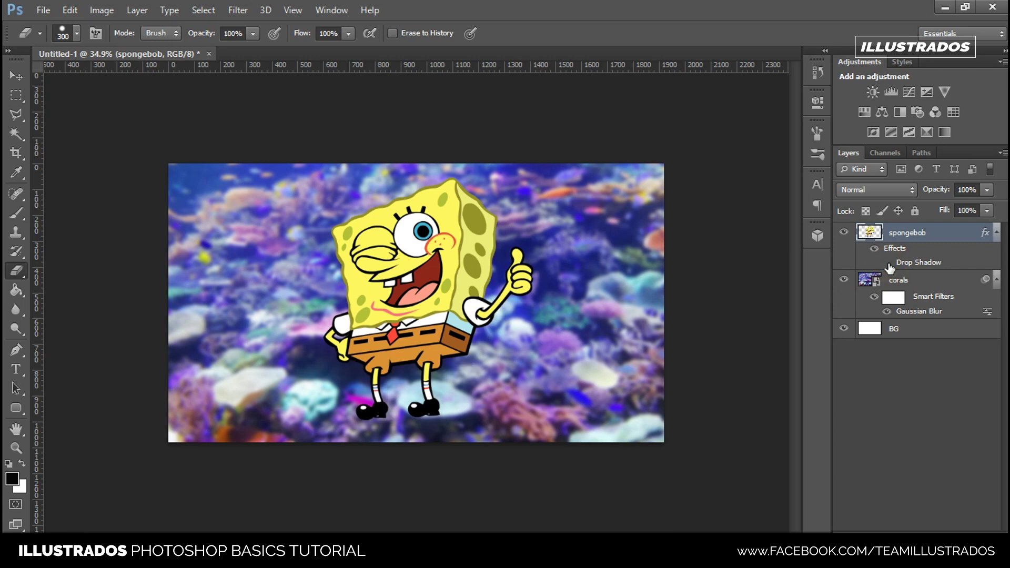
{"action": "left_click", "coordinate": [888, 263]}
{"action": "left_click", "coordinate": [887, 263]}
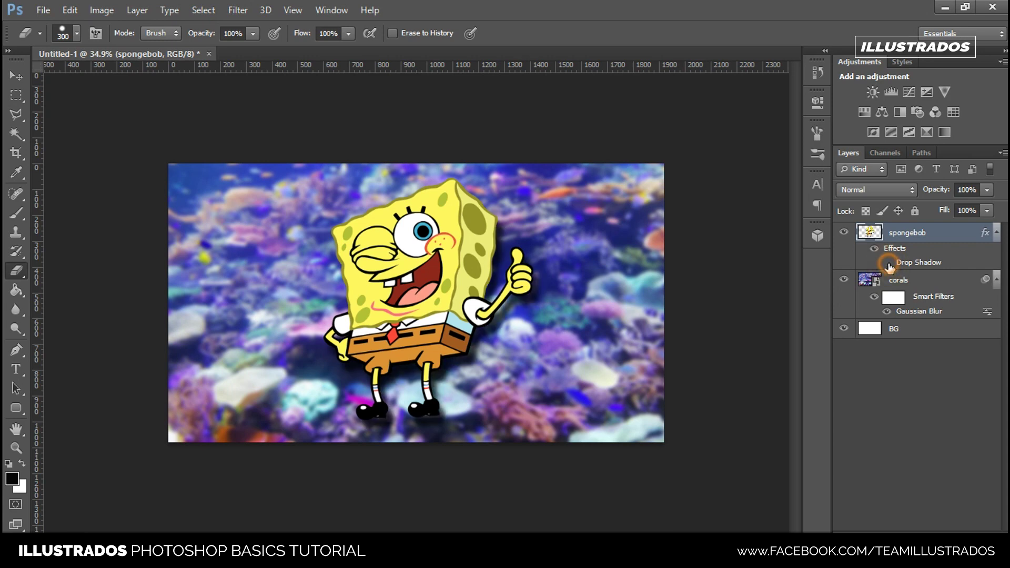
{"action": "left_click", "coordinate": [888, 263]}
{"action": "left_click", "coordinate": [888, 263]}
{"action": "left_click", "coordinate": [887, 263]}
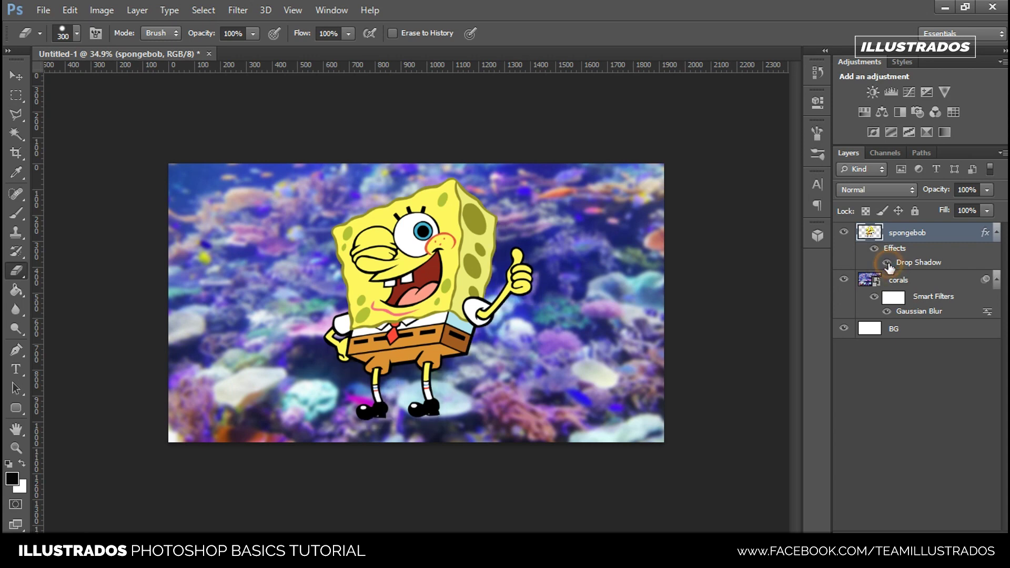
{"action": "key", "text": "z"}
{"action": "left_click", "coordinate": [263, 301]}
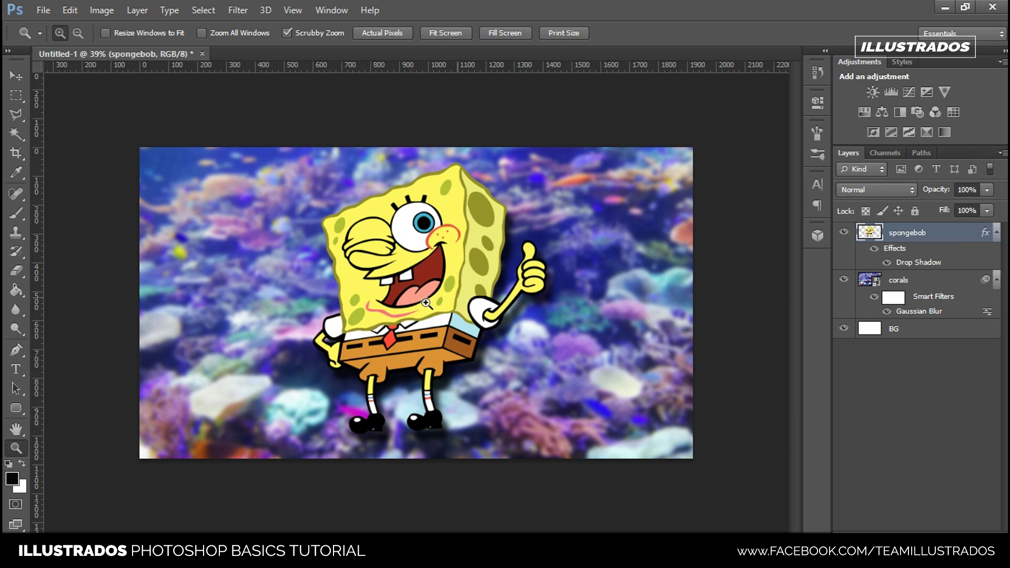
{"action": "left_click_drag", "start_coordinate": [425, 255], "coordinate": [523, 289]}
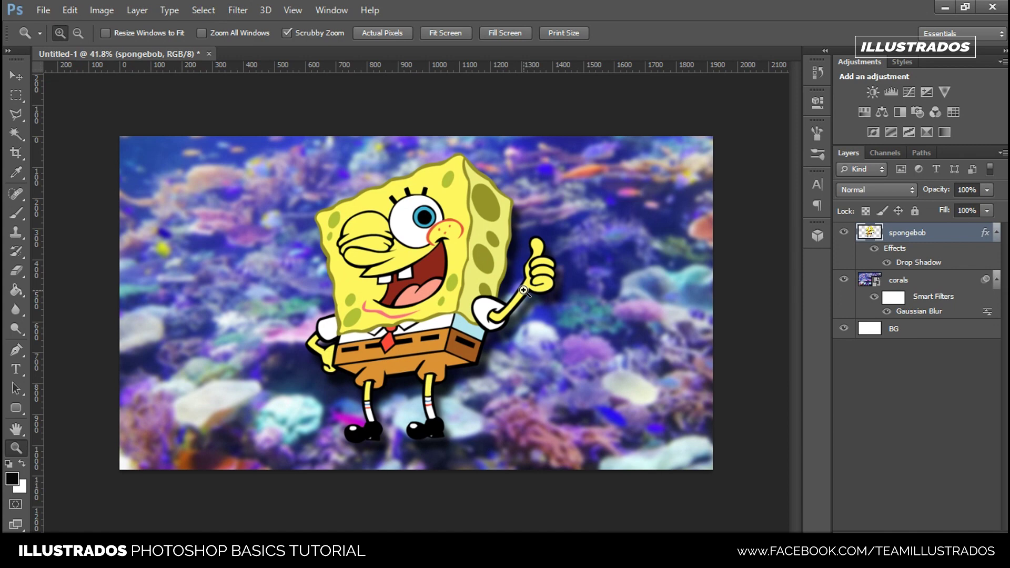
{"action": "left_click_drag", "start_coordinate": [523, 290], "coordinate": [453, 304]}
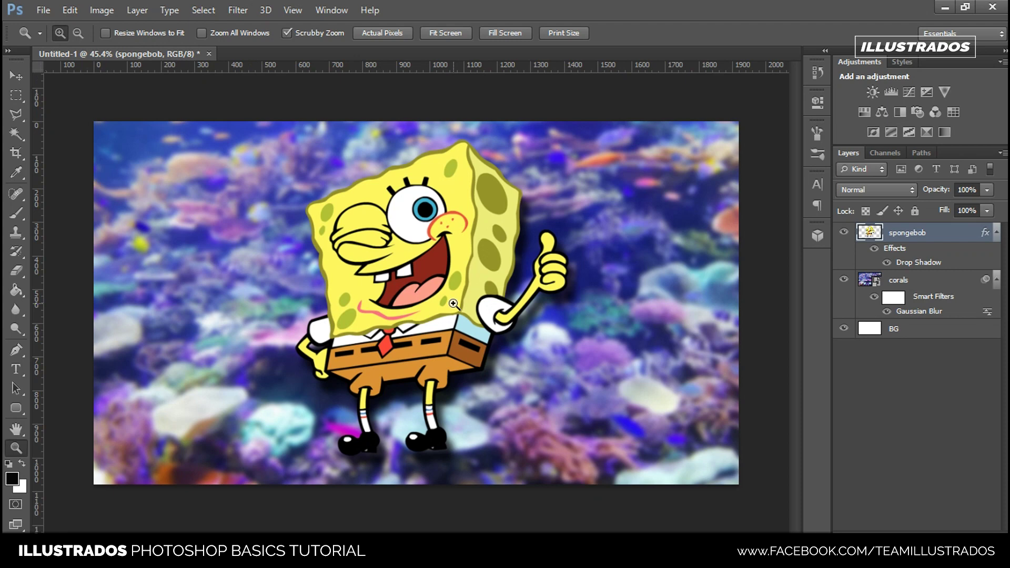
{"action": "left_click", "coordinate": [487, 310], "text": "alt"}
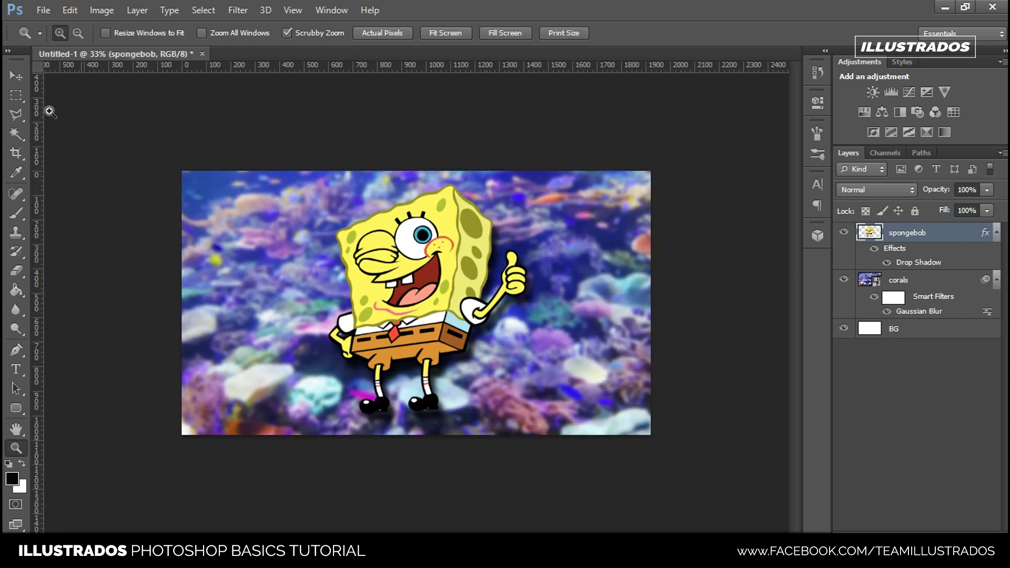
{"action": "left_click_drag", "start_coordinate": [519, 301], "coordinate": [521, 299]}
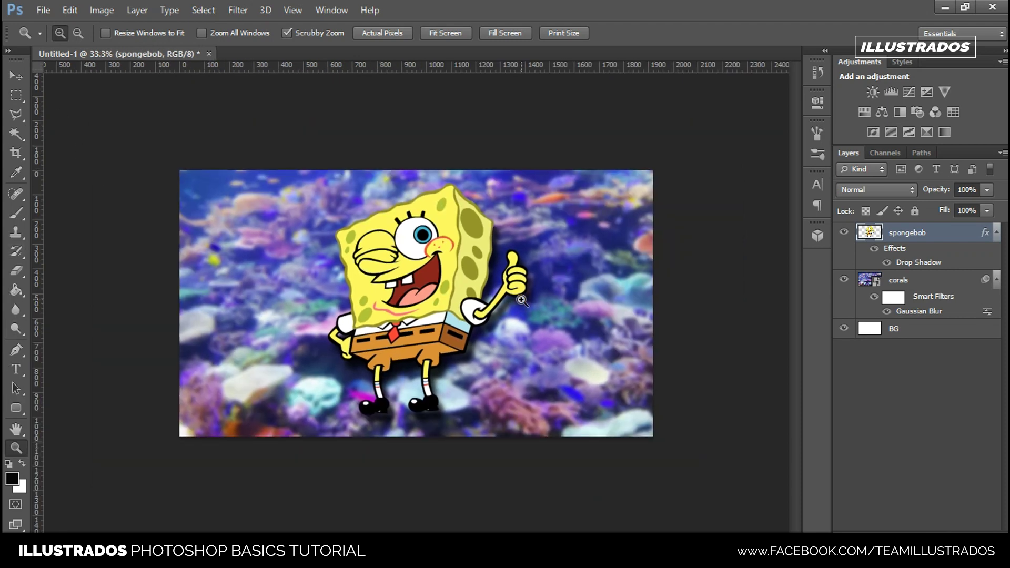
{"action": "left_click_drag", "start_coordinate": [521, 300], "coordinate": [508, 273]}
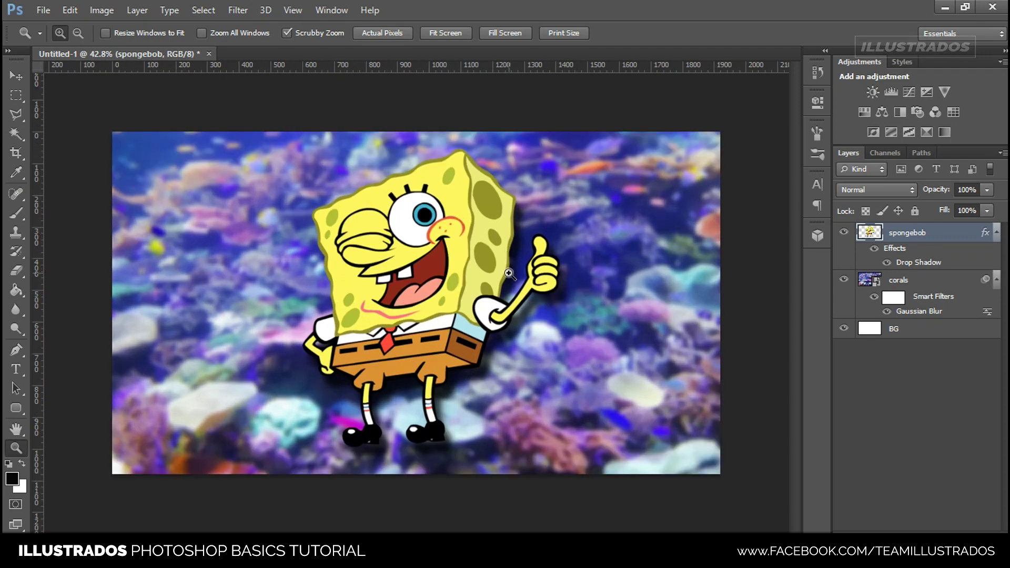